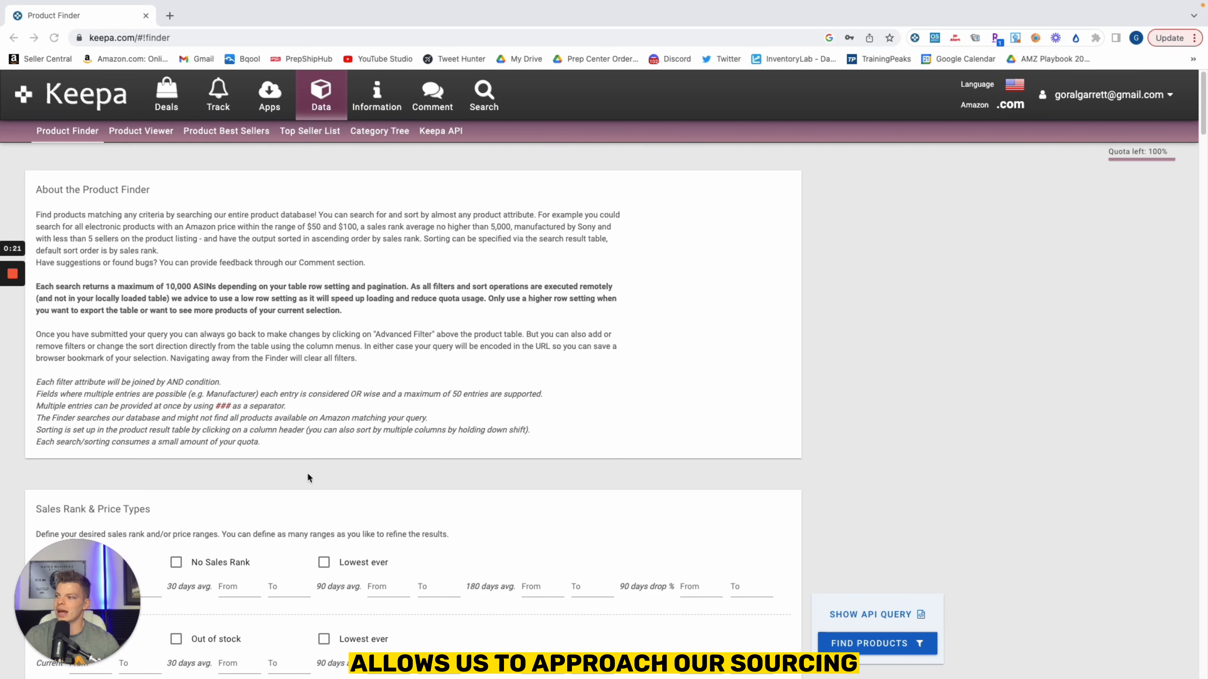
Enable the No Sales Rank option in the Sales Rank filter and highlight the matching product count
left_click_drag(112, 575, 1130, 566)
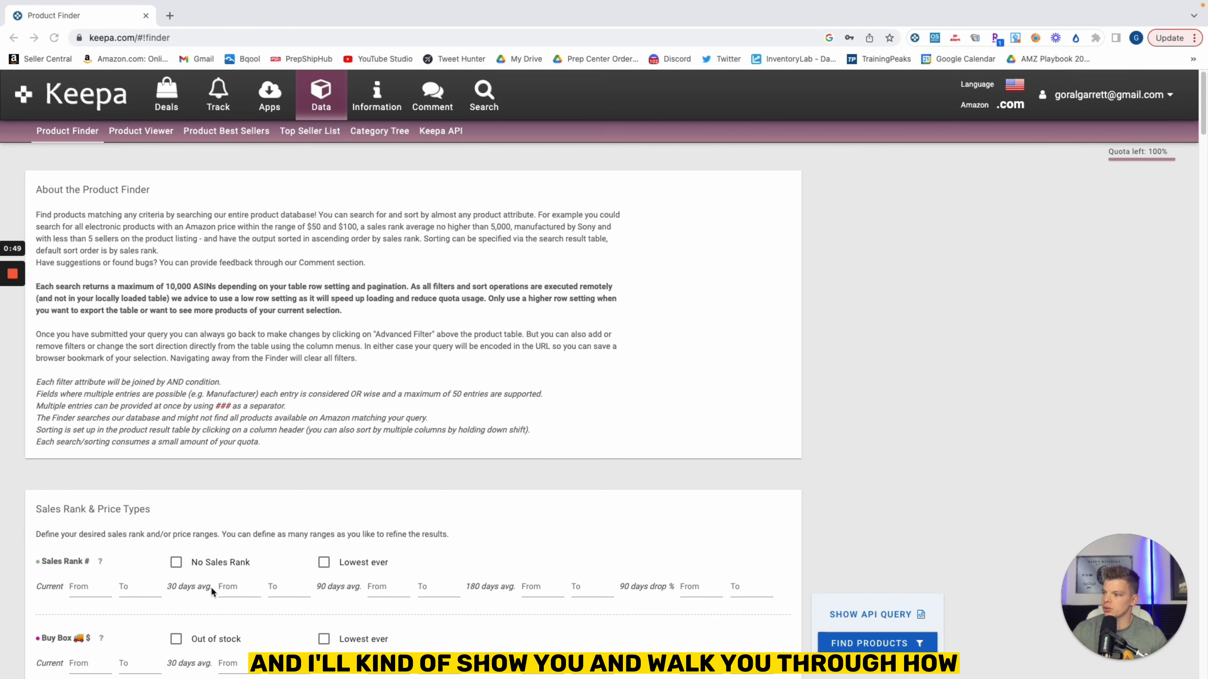
scroll(211, 587, "down", 1)
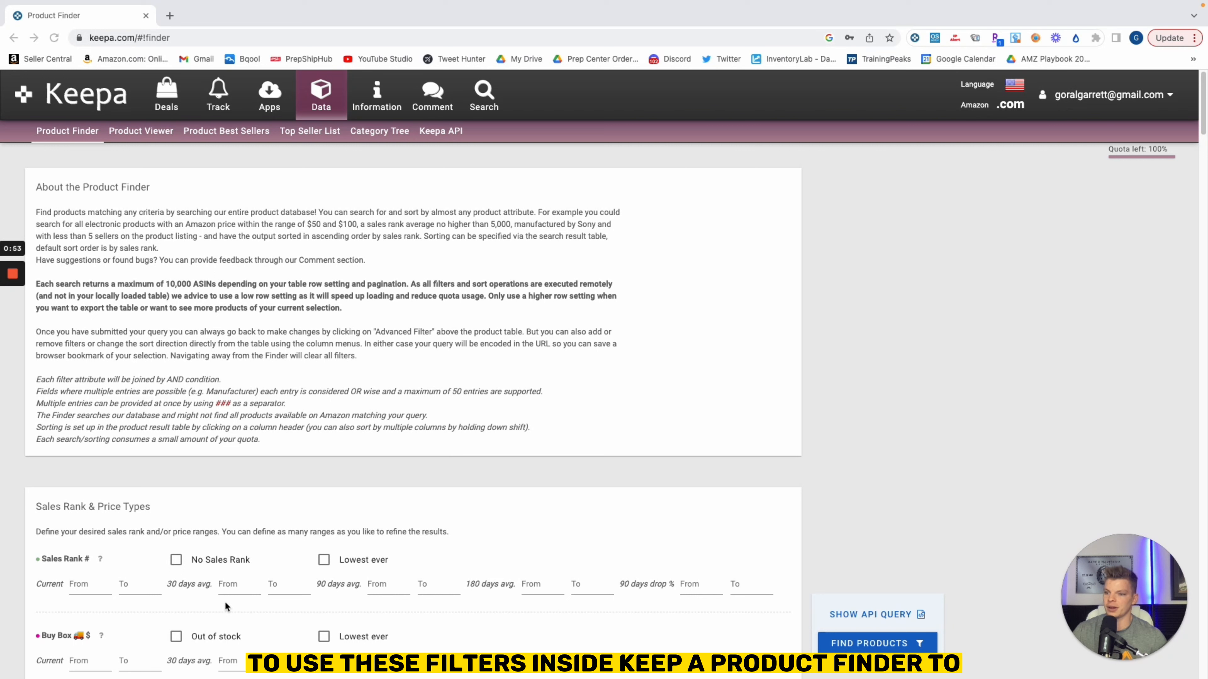
left_click(176, 560)
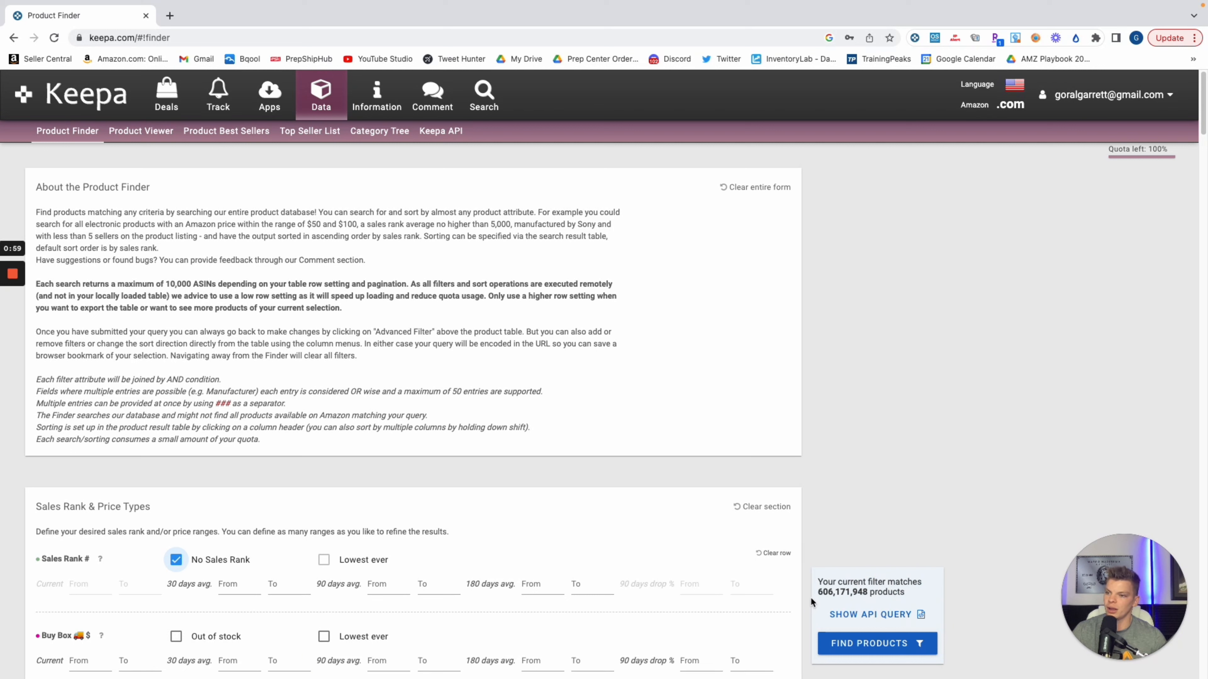
left_click_drag(817, 592, 865, 592)
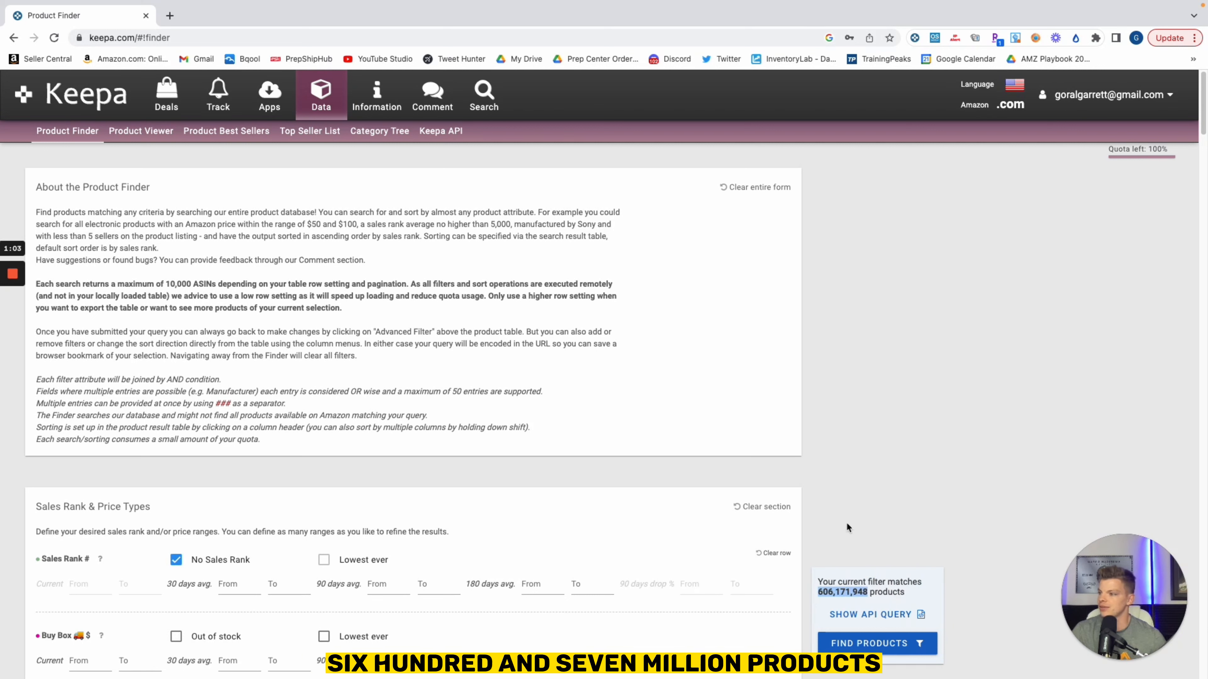
scroll(847, 524, "down", 1)
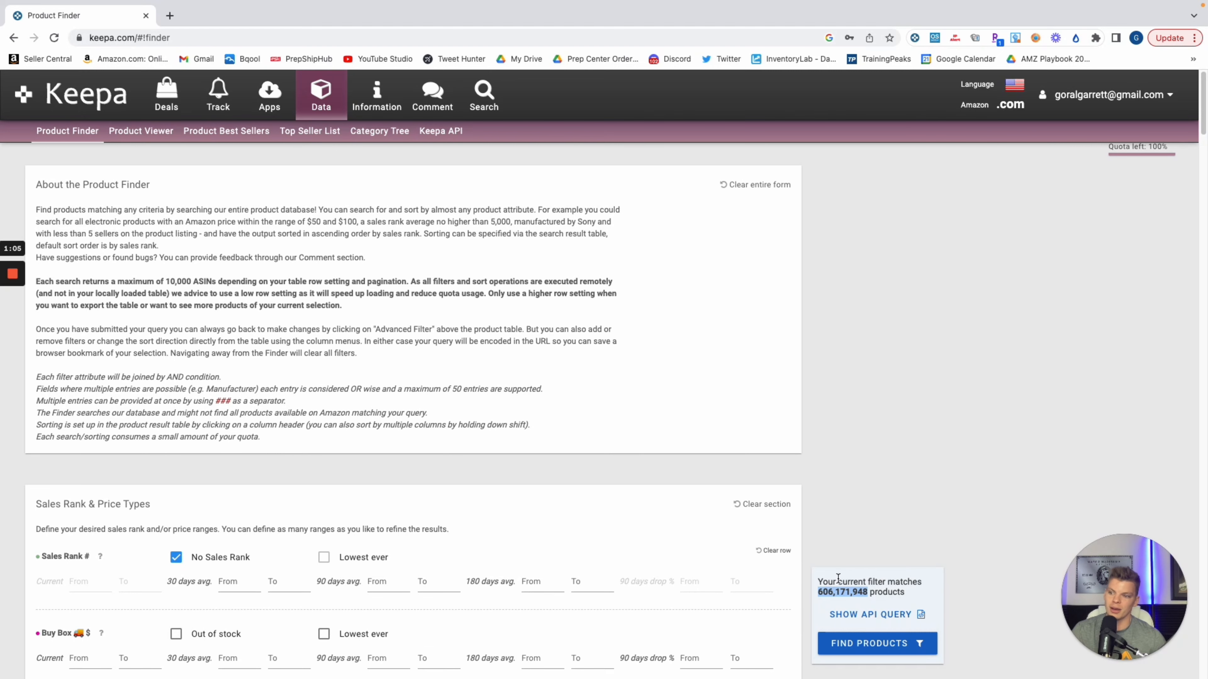
left_click(844, 555)
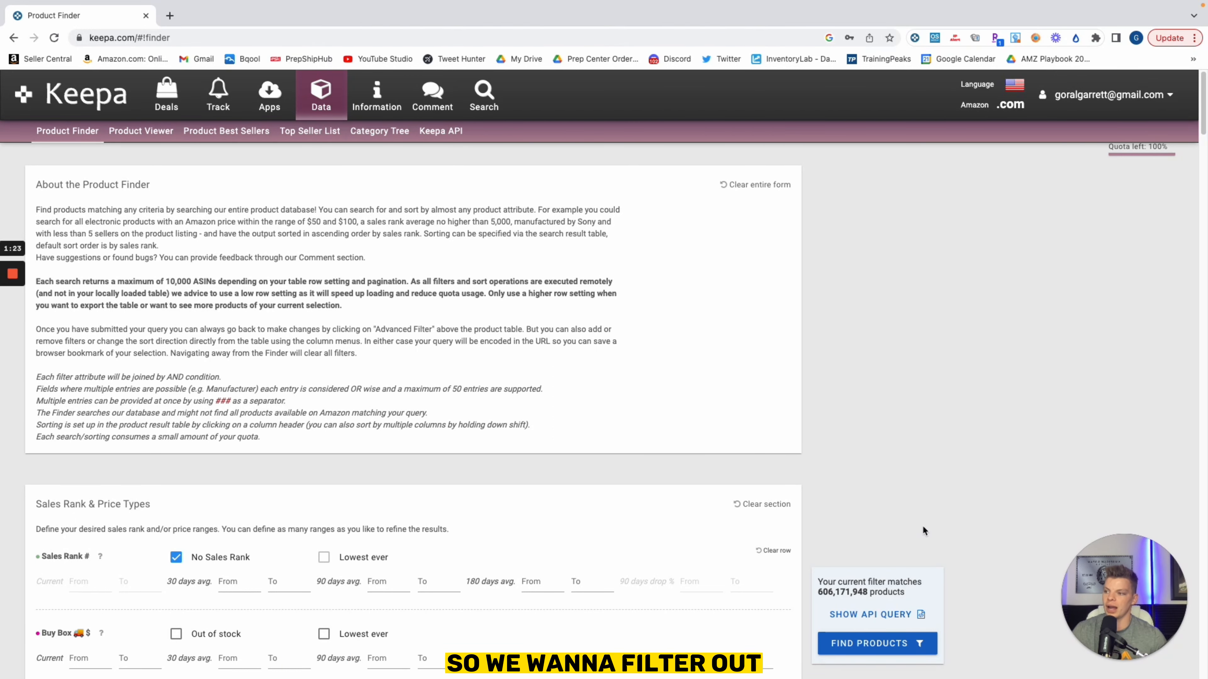
Set the minimum current Review Count to 1000 in the product filters
scroll(842, 488, "down", 5)
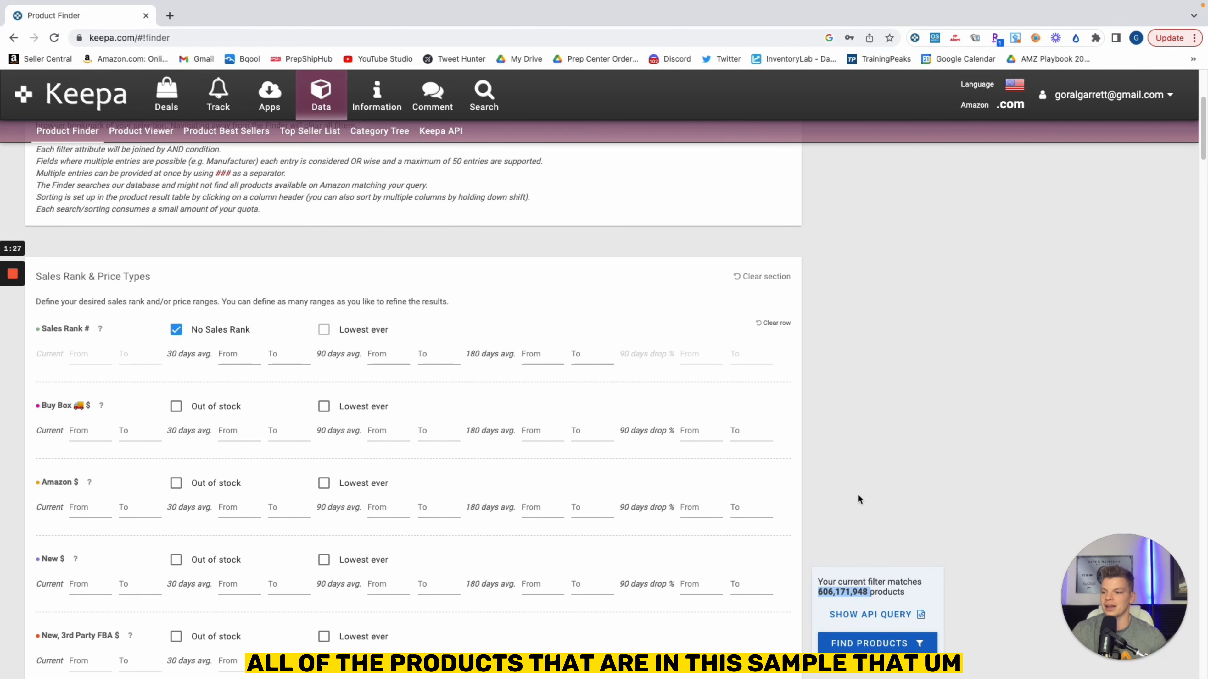
scroll(848, 504, "down", 20)
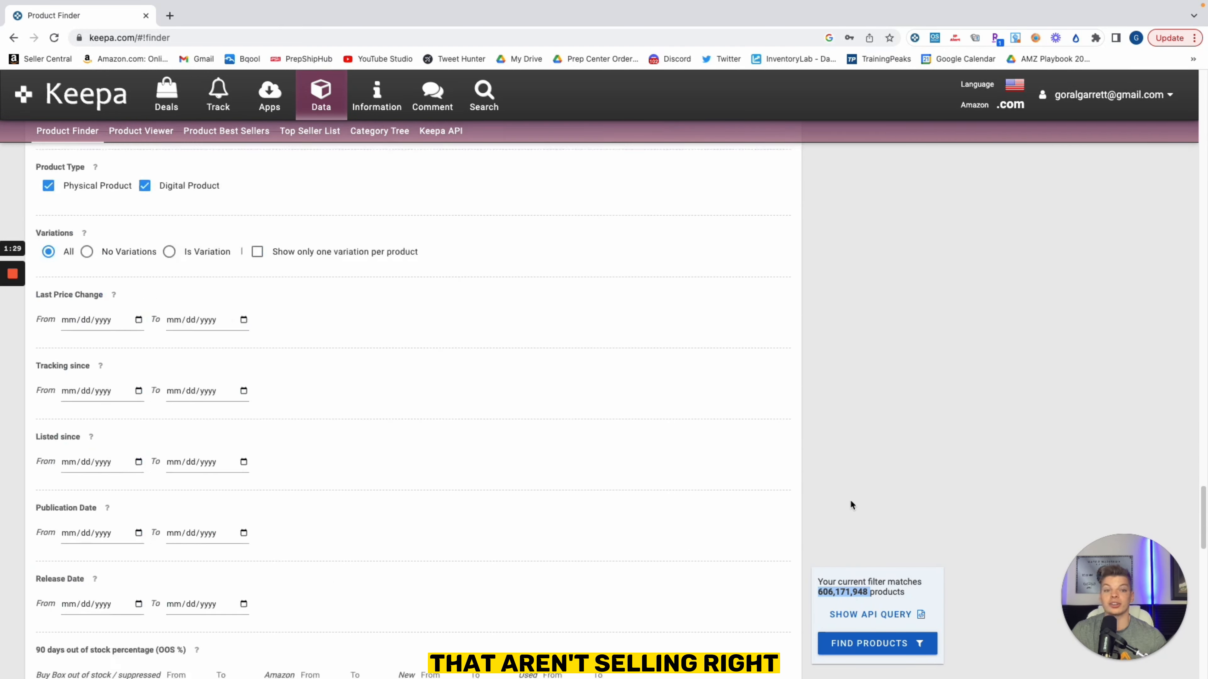
scroll(729, 471, "up", 6)
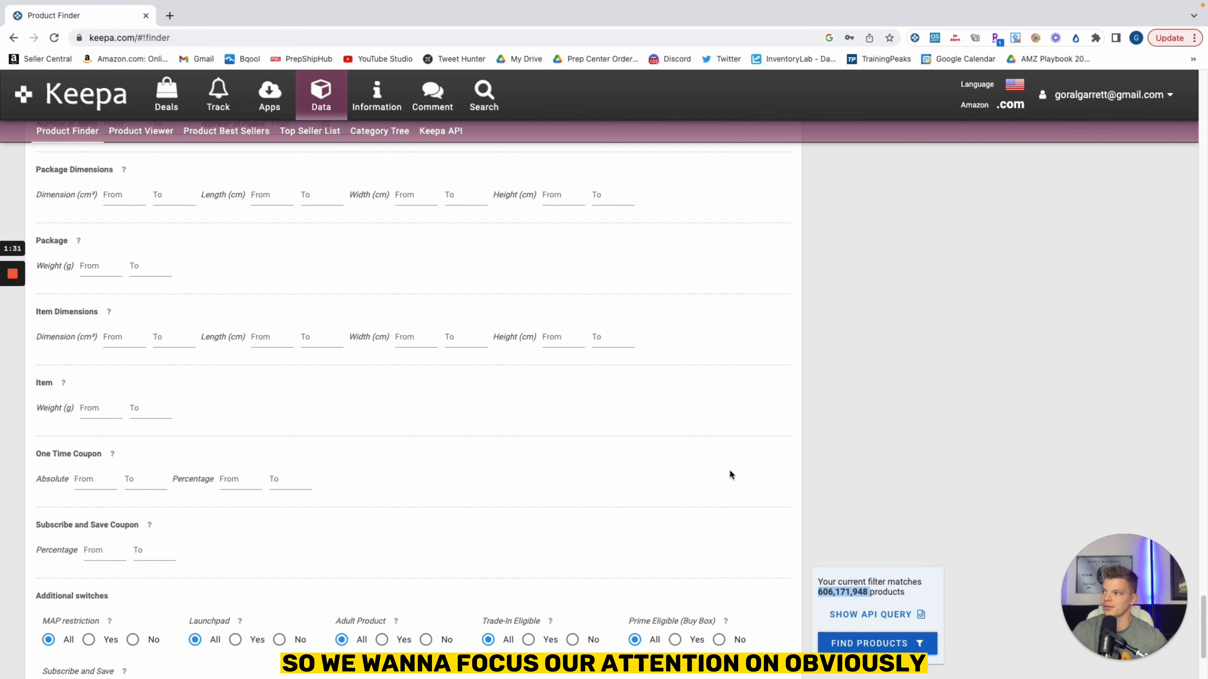
scroll(728, 469, "down", 6)
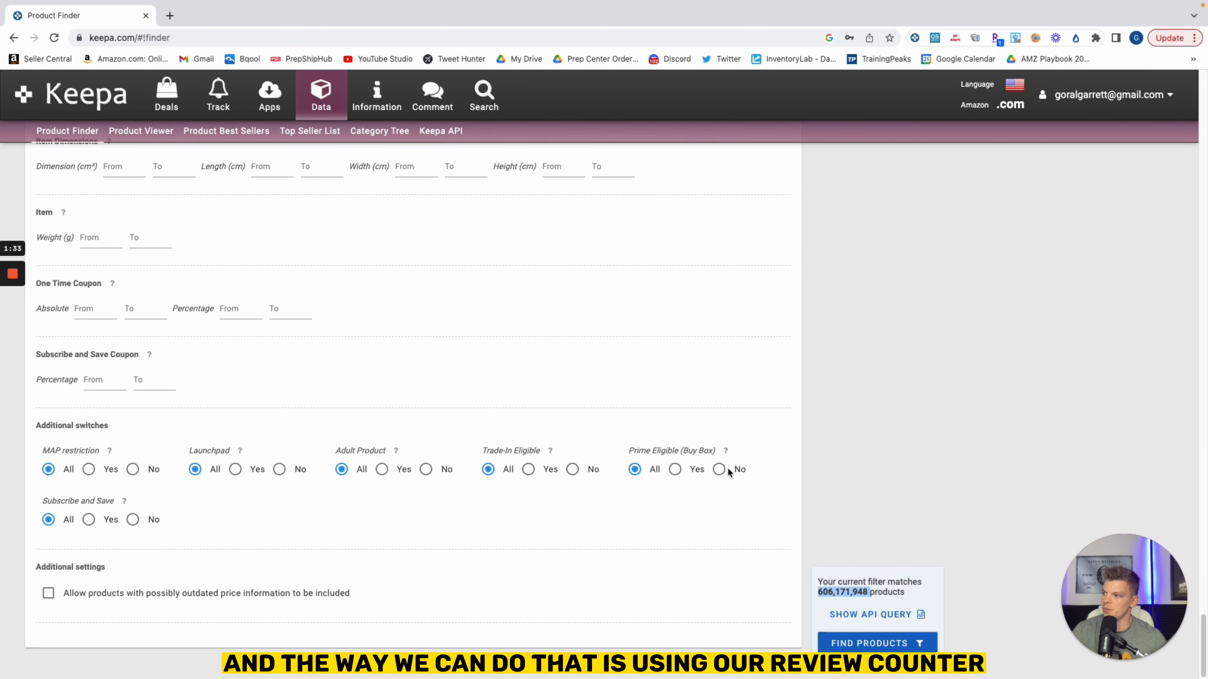
scroll(728, 467, "up", 4)
scroll(728, 468, "up", 6)
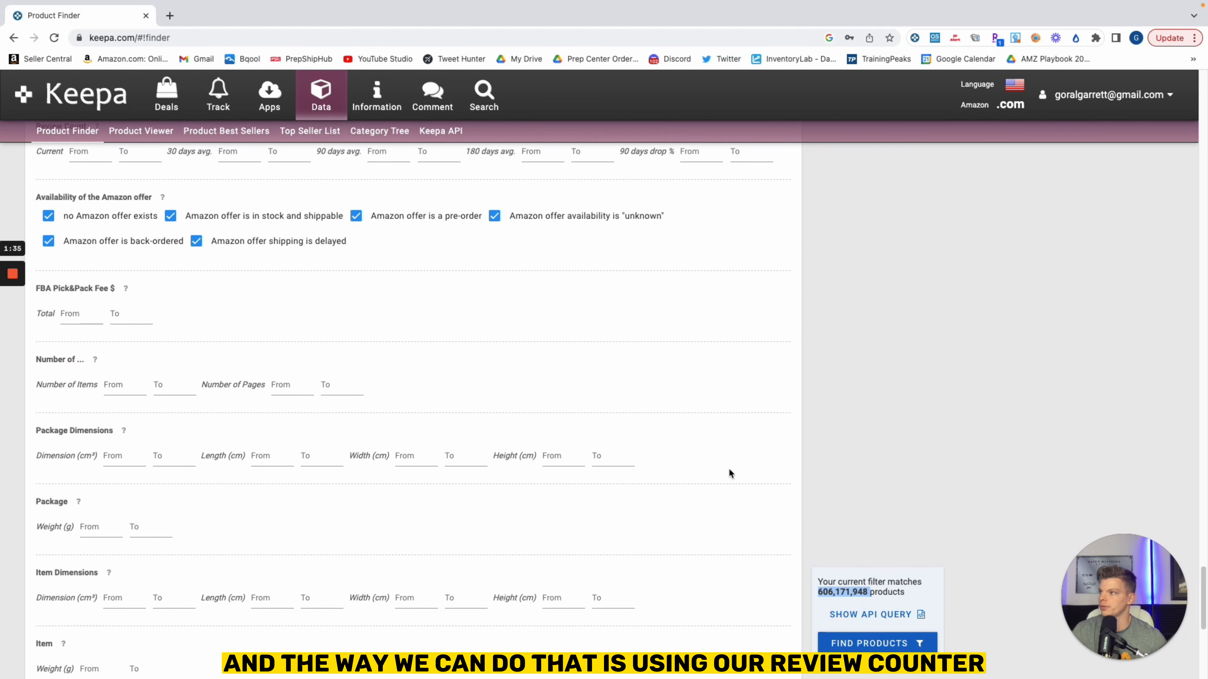
scroll(514, 487, "up", 7)
scroll(507, 485, "up", 2)
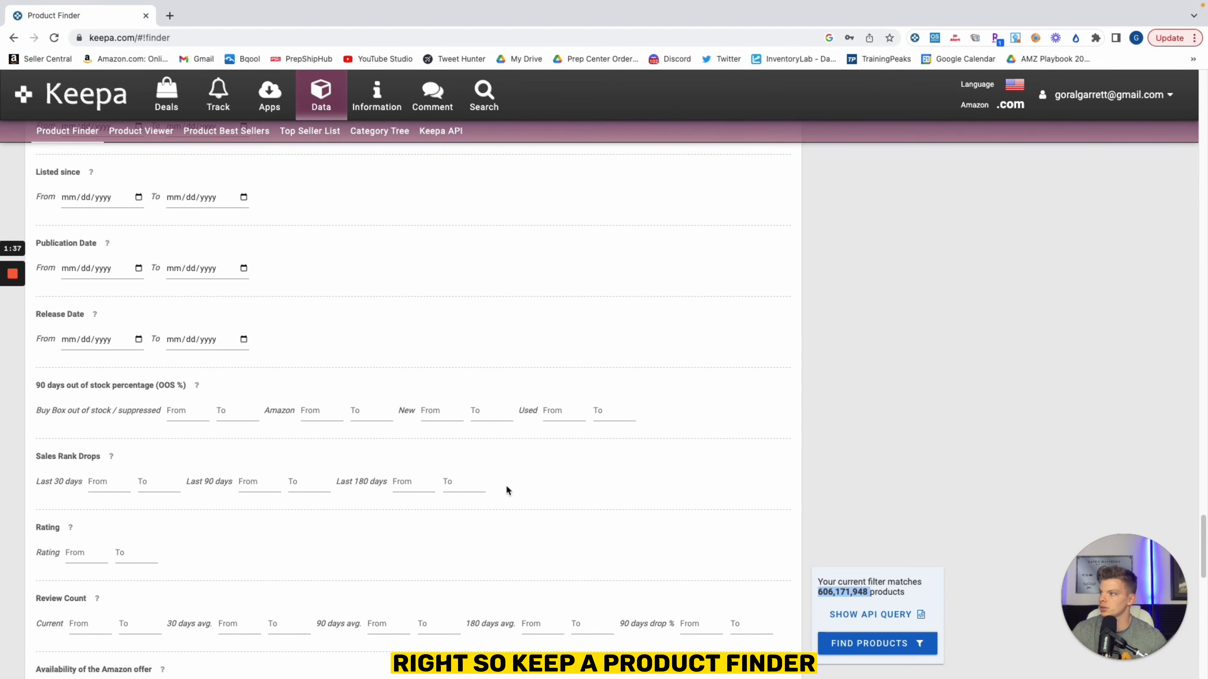
scroll(518, 490, "down", 4)
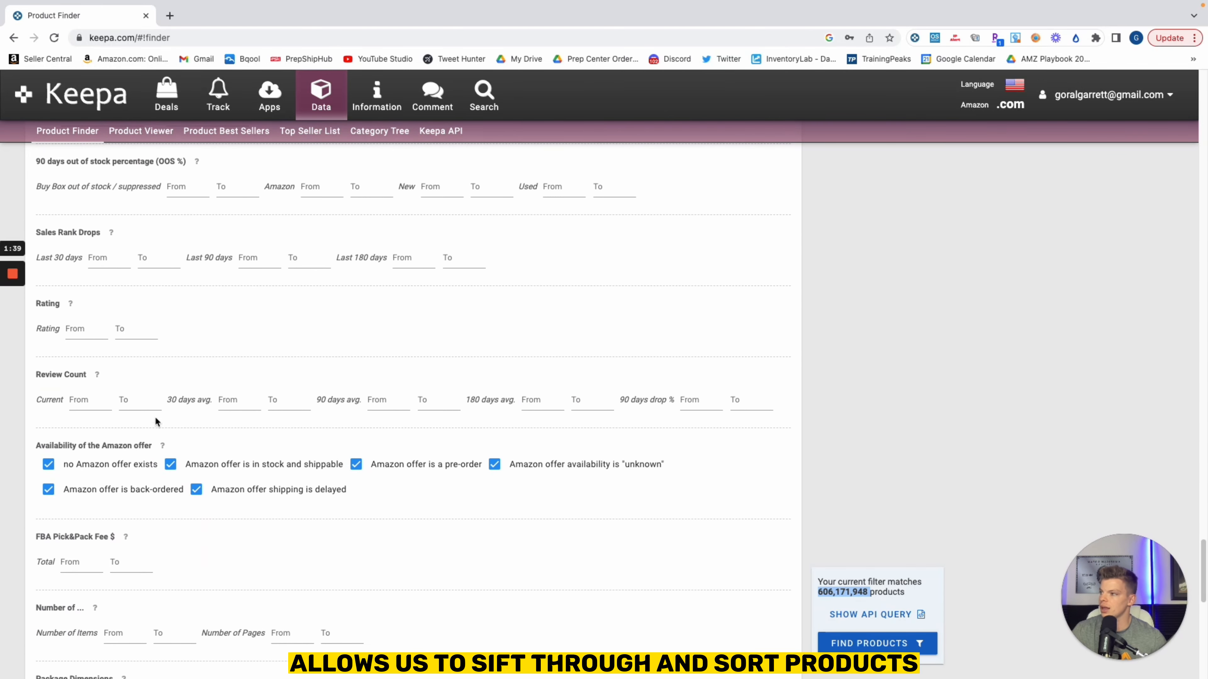
left_click(80, 401)
left_click(579, 418)
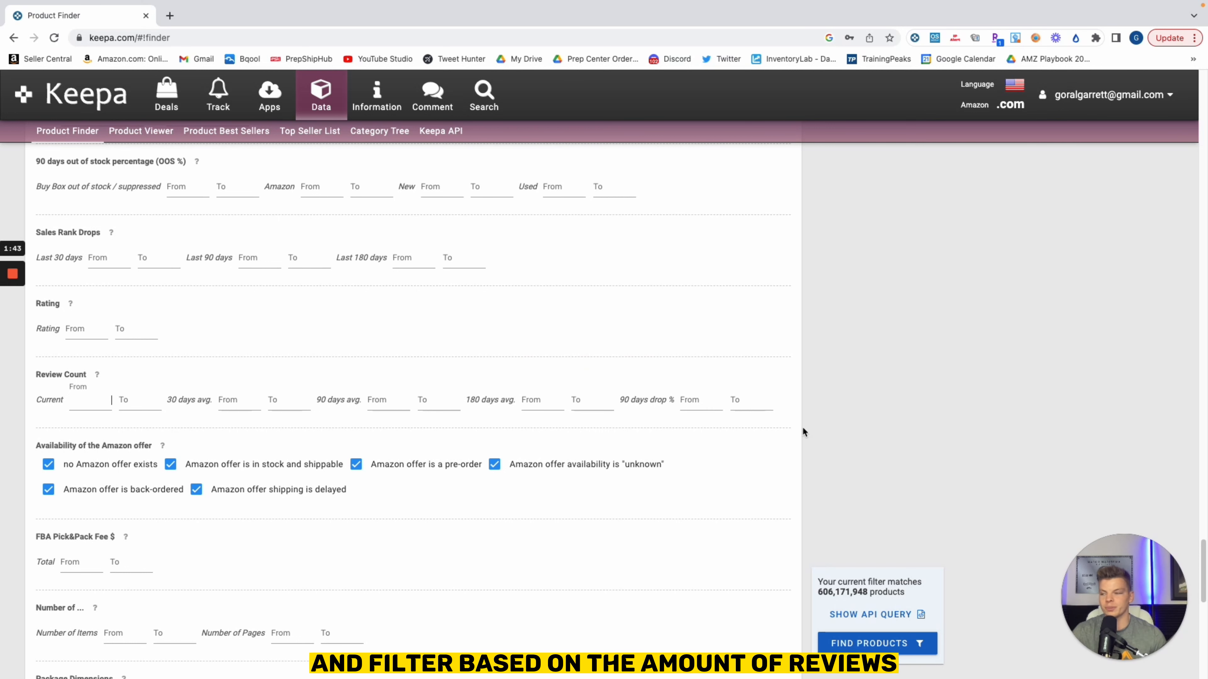
left_click(103, 399)
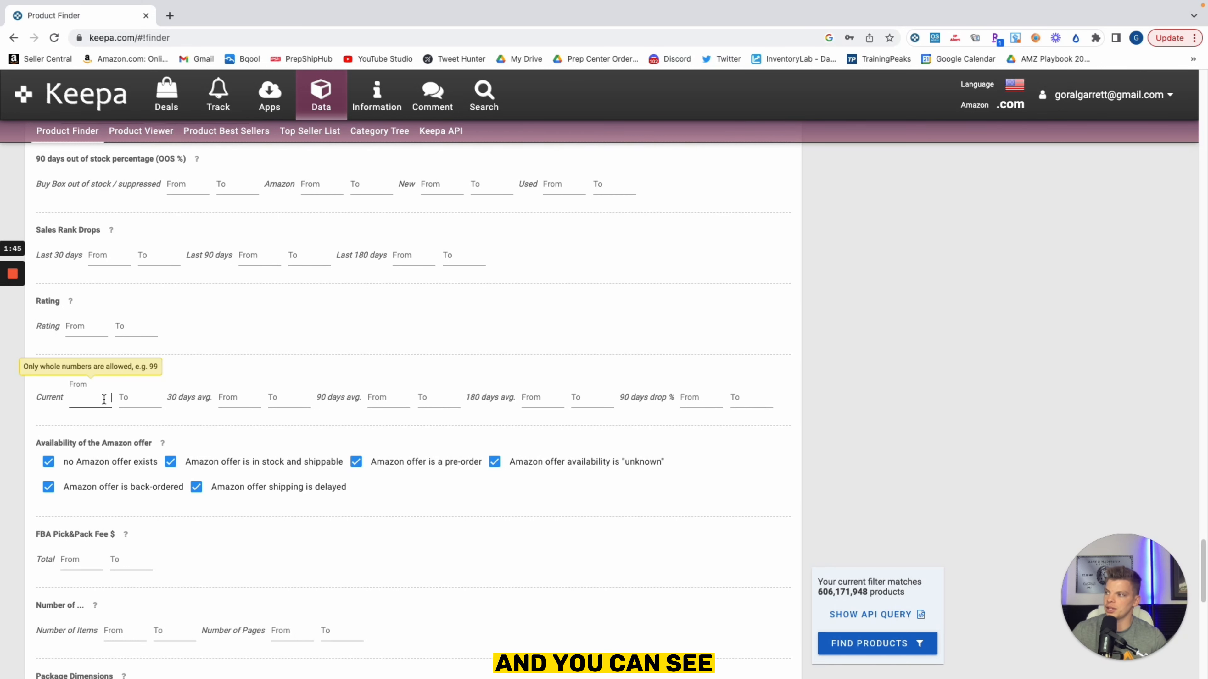
left_click(106, 412)
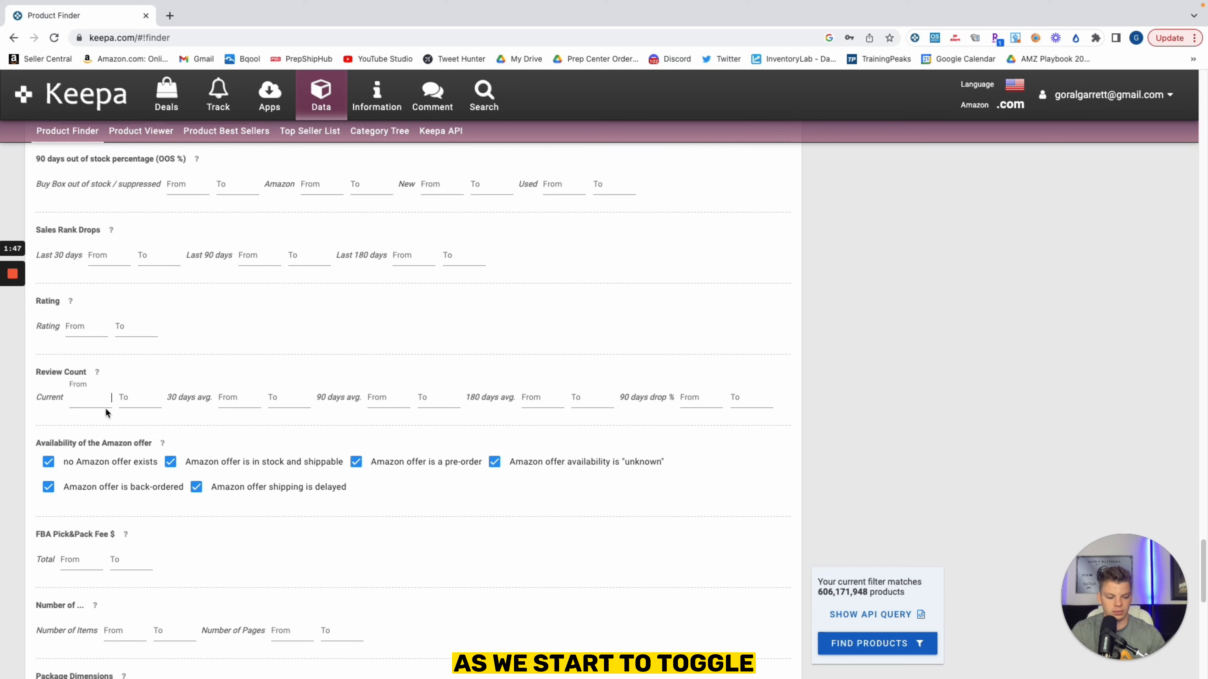
left_click(78, 380)
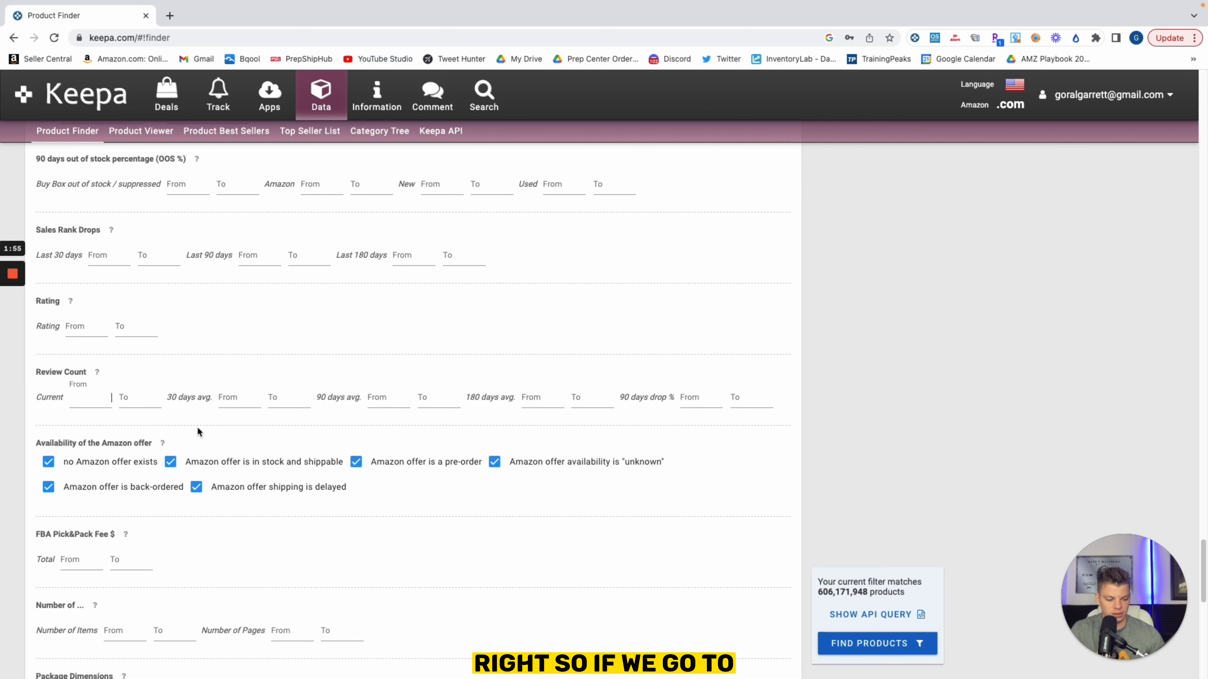
type("1000")
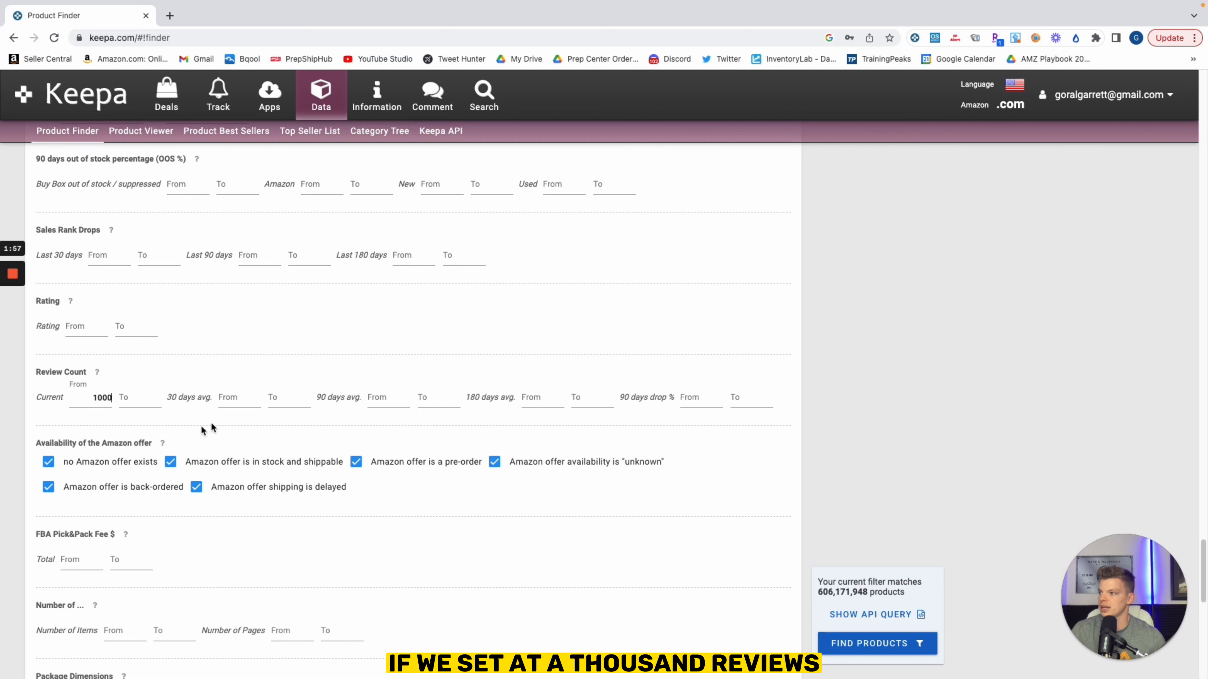
scroll(851, 411, "down", 1)
left_click(894, 370)
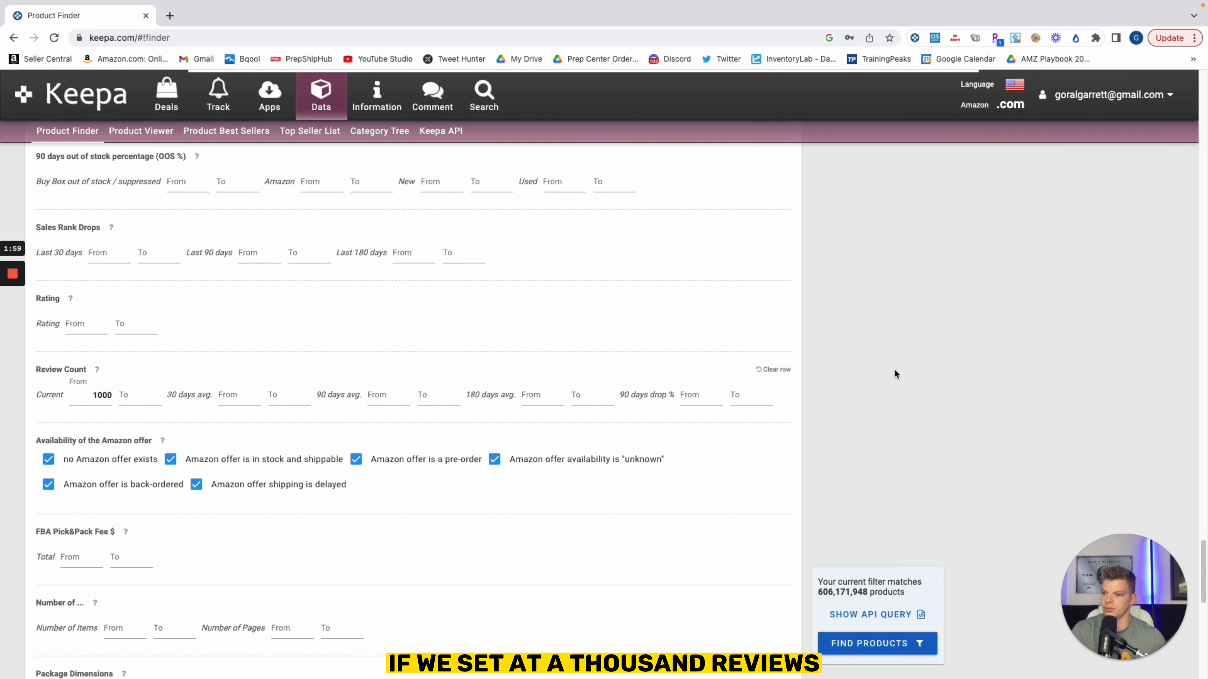
Raise the minimum current Review Count to 10000 and check how many products match the filter
left_click_drag(819, 593, 850, 600)
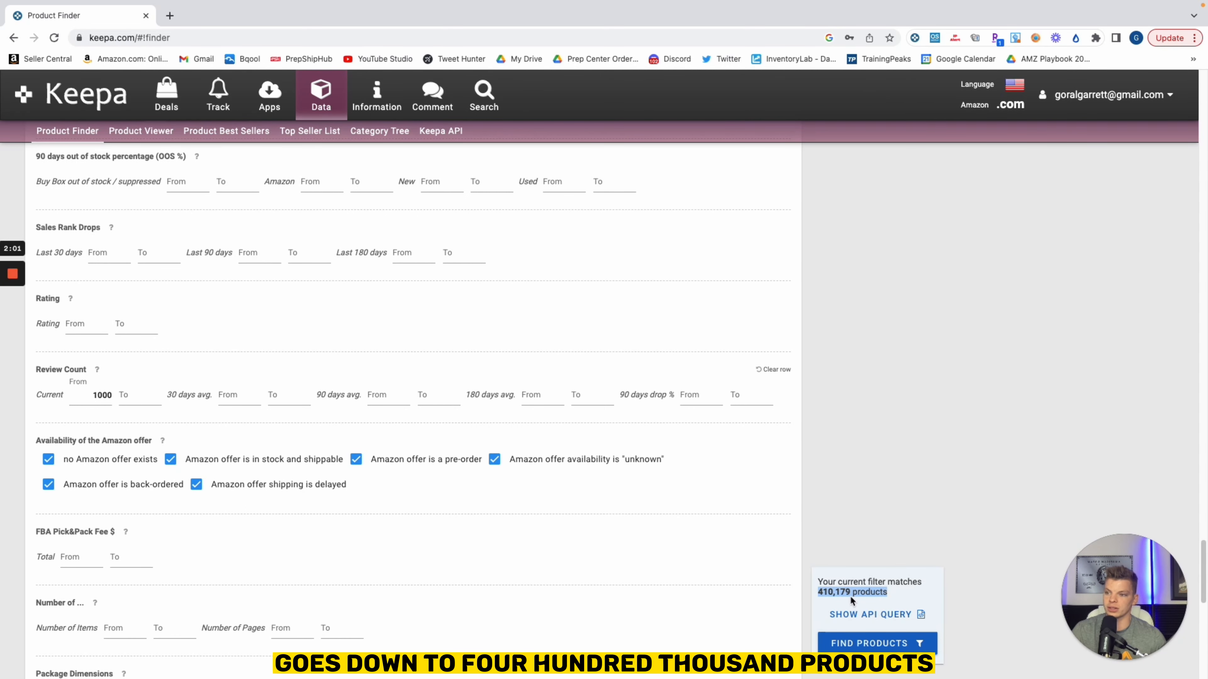
left_click(892, 436)
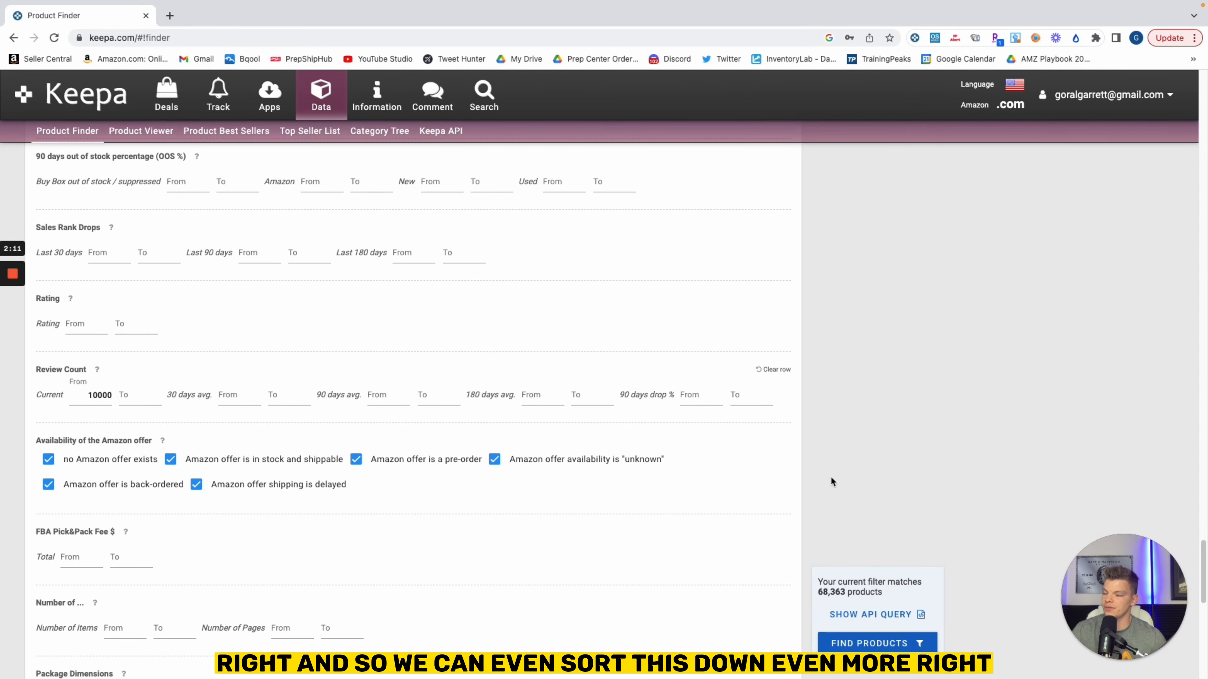
scroll(792, 509, "up", 1)
scroll(792, 509, "up", 20)
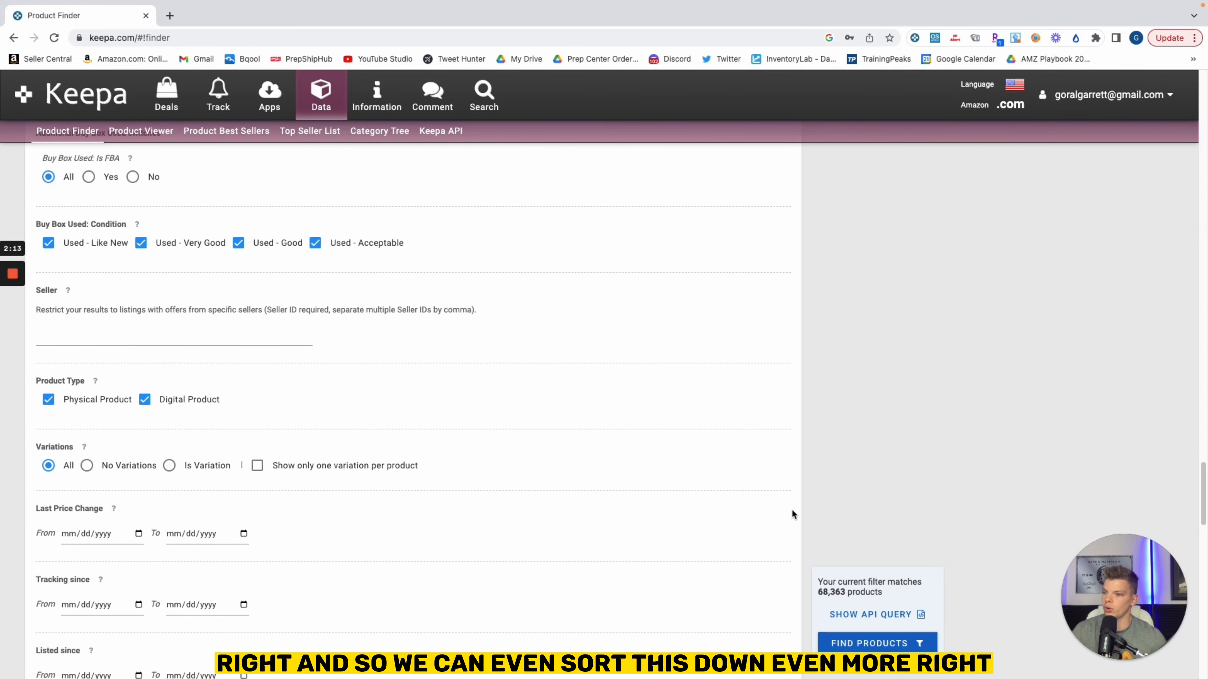
scroll(826, 582, "down", 20)
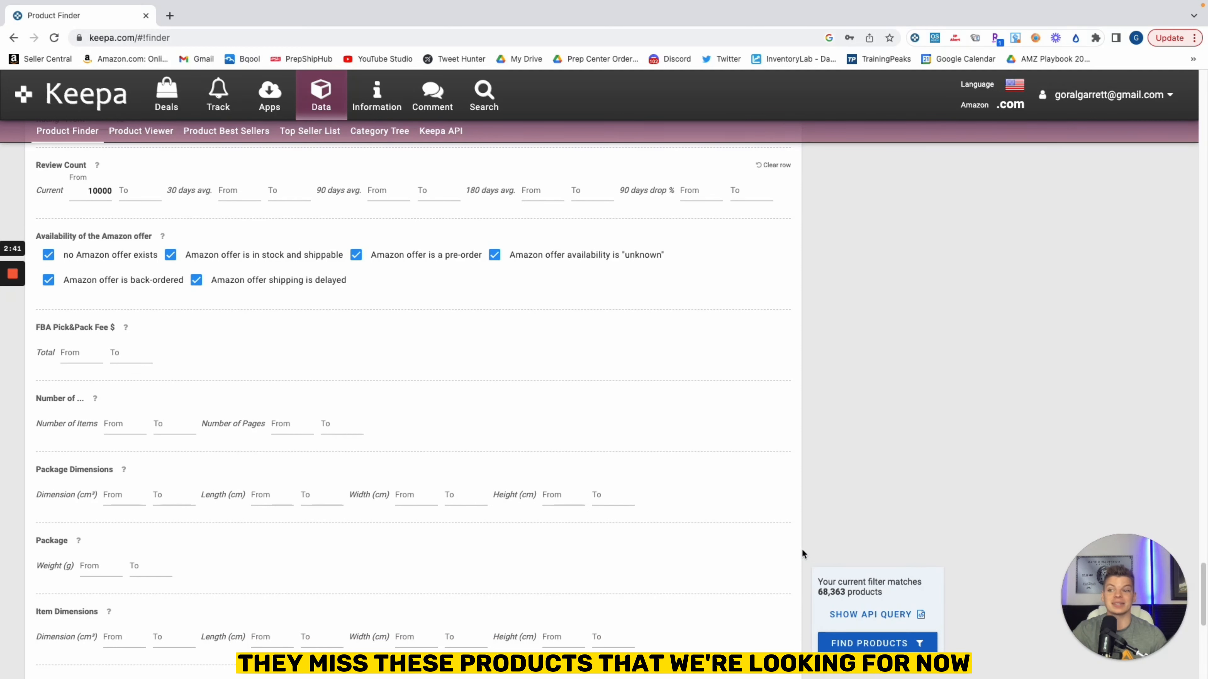
left_click_drag(819, 596, 848, 602)
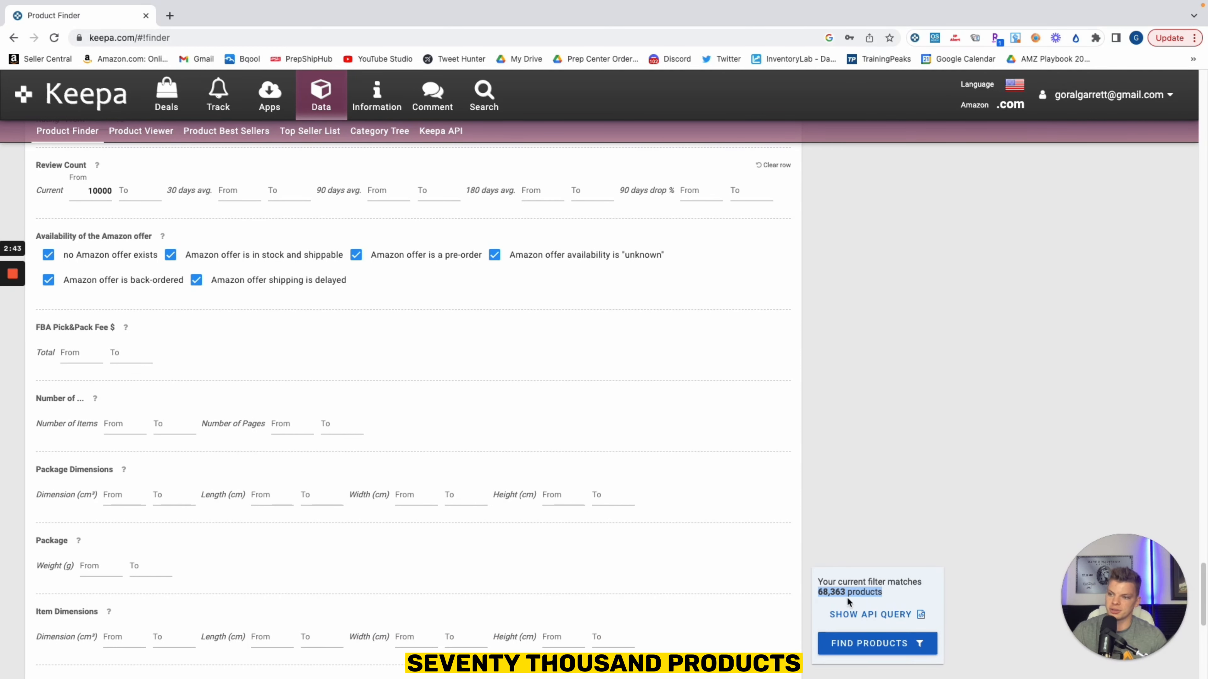
left_click(862, 501)
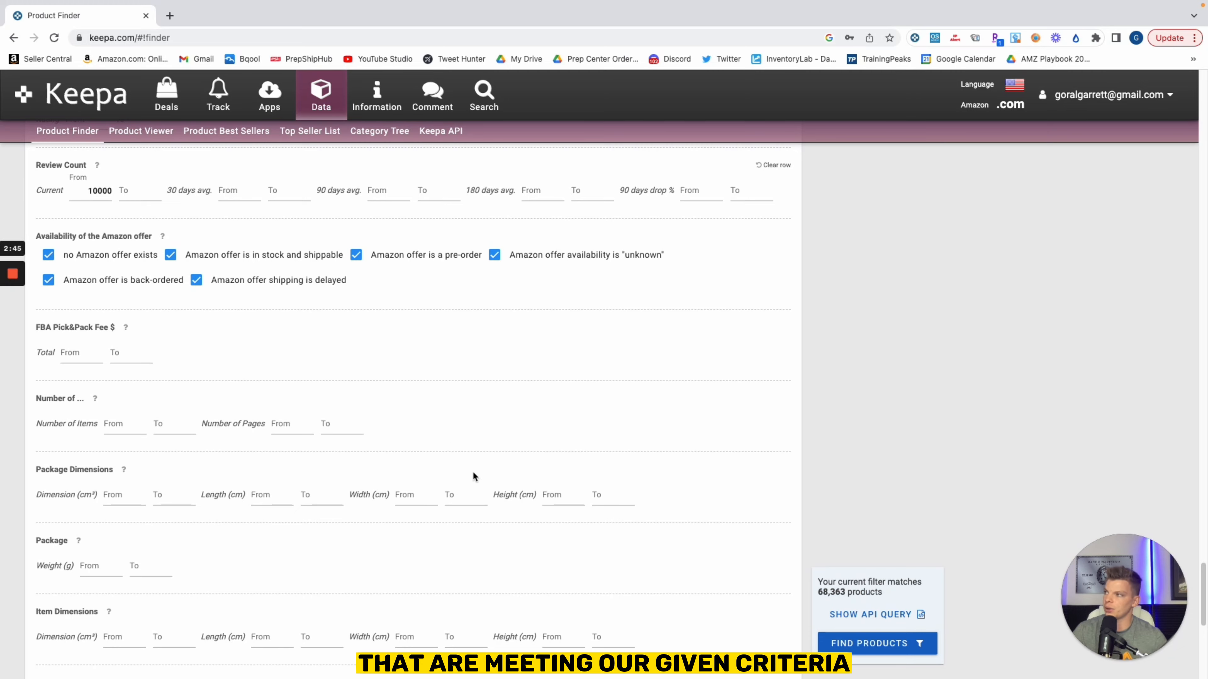
Set the minimum current Buy Box price to $15 under Sales Rank & Price Types
scroll(473, 471, "up", 2)
scroll(474, 473, "up", 10)
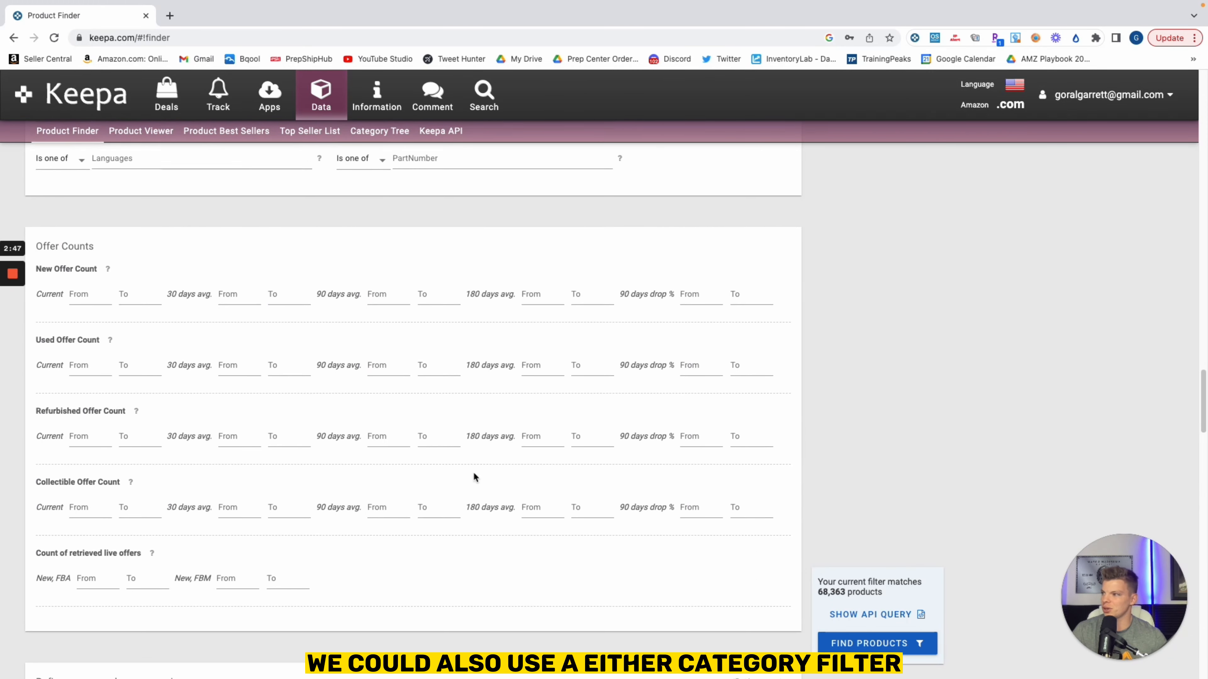
scroll(473, 472, "up", 8)
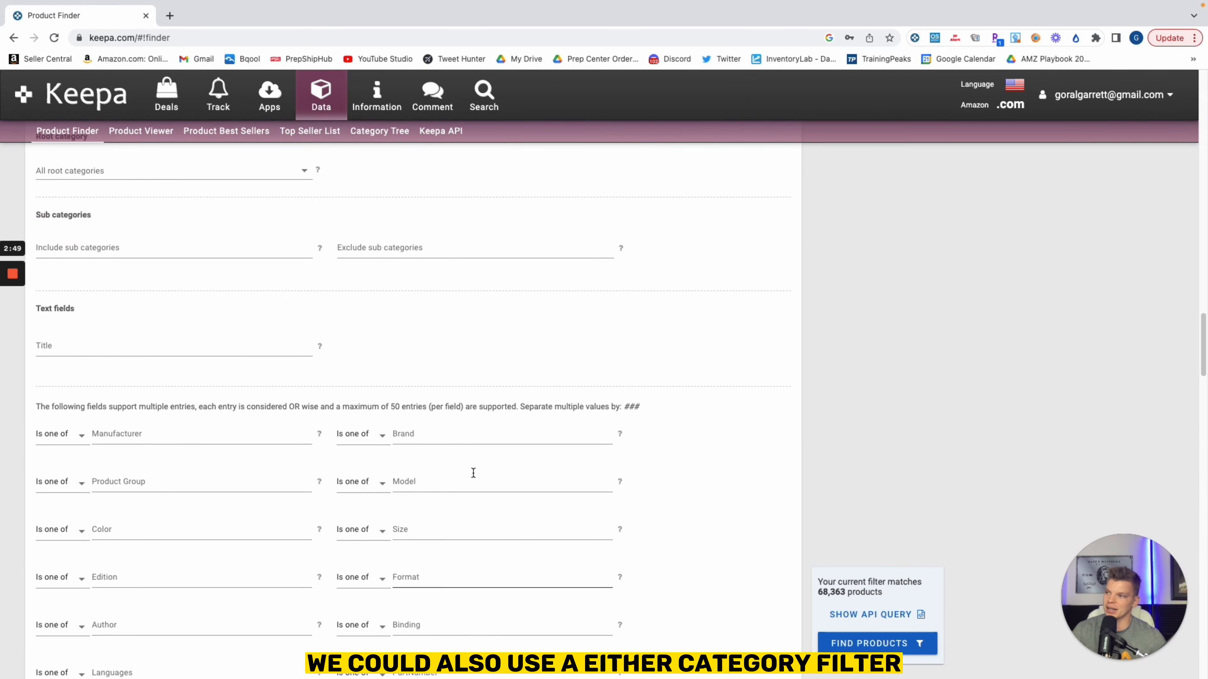
scroll(447, 442, "up", 15)
scroll(429, 435, "down", 13)
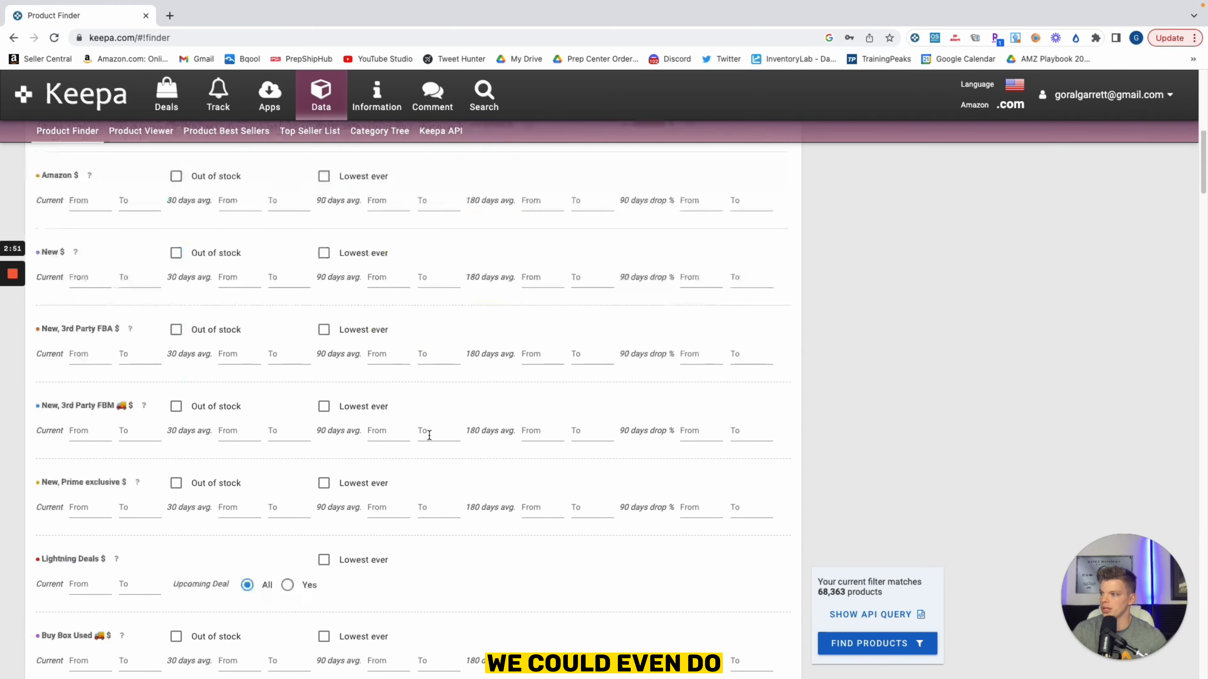
scroll(429, 435, "up", 9)
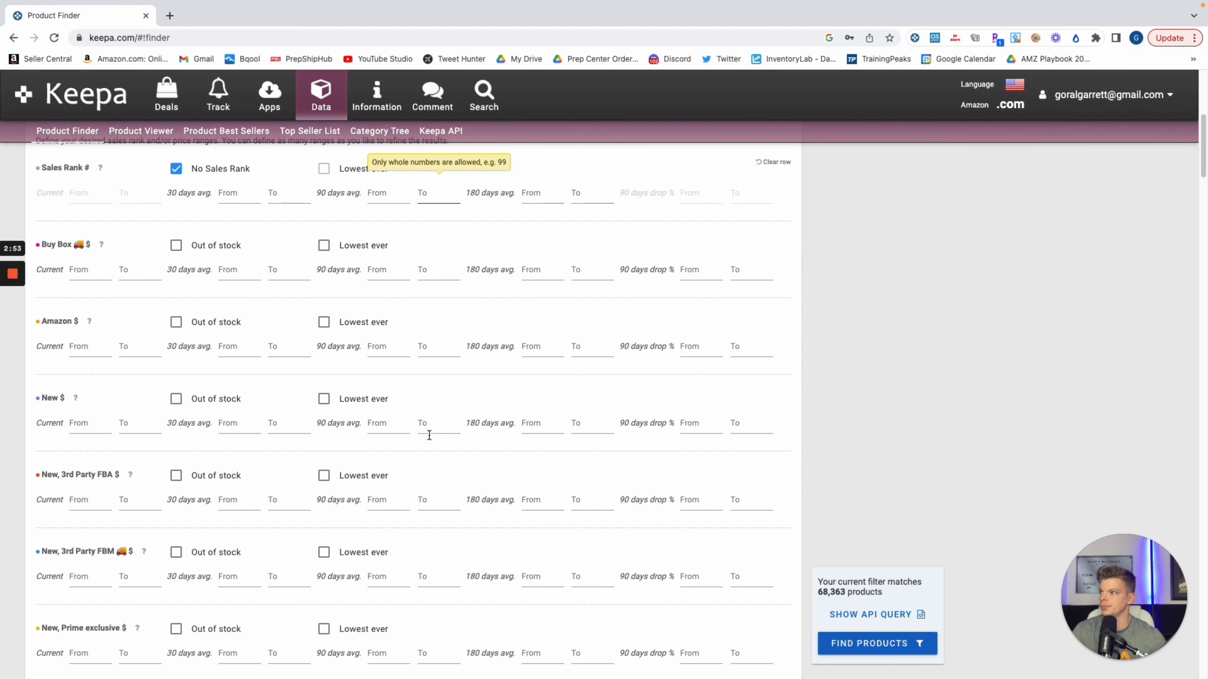
scroll(431, 458, "down", 8)
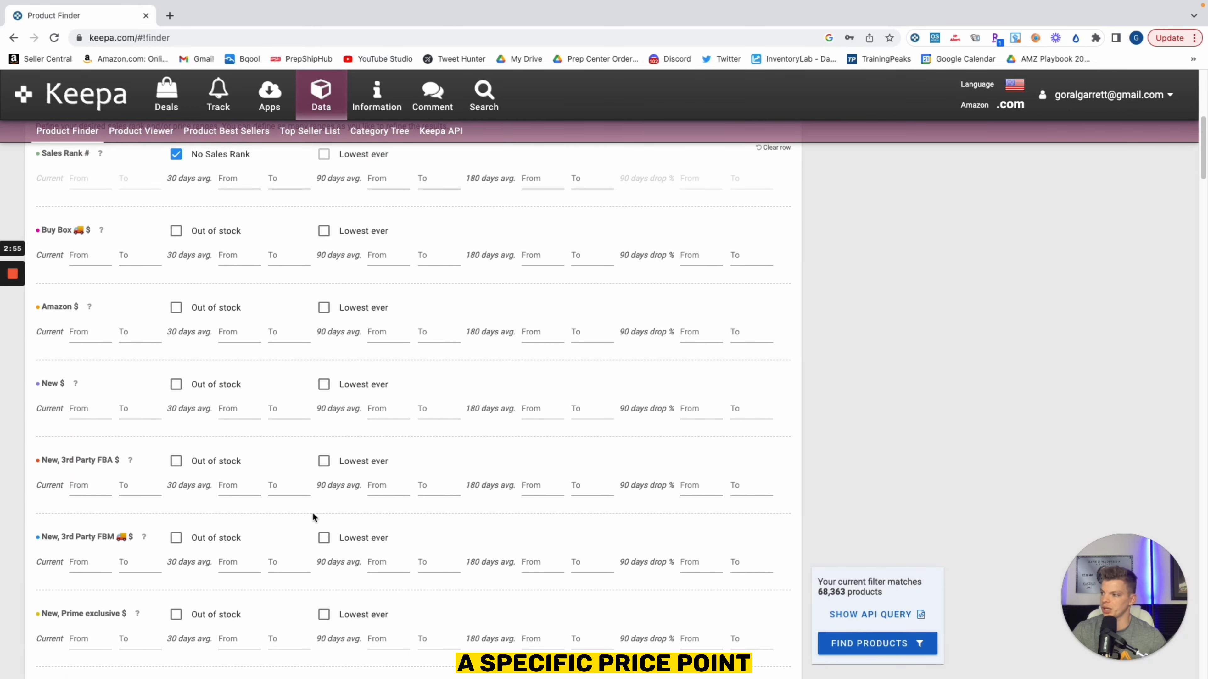
scroll(143, 480, "down", 4)
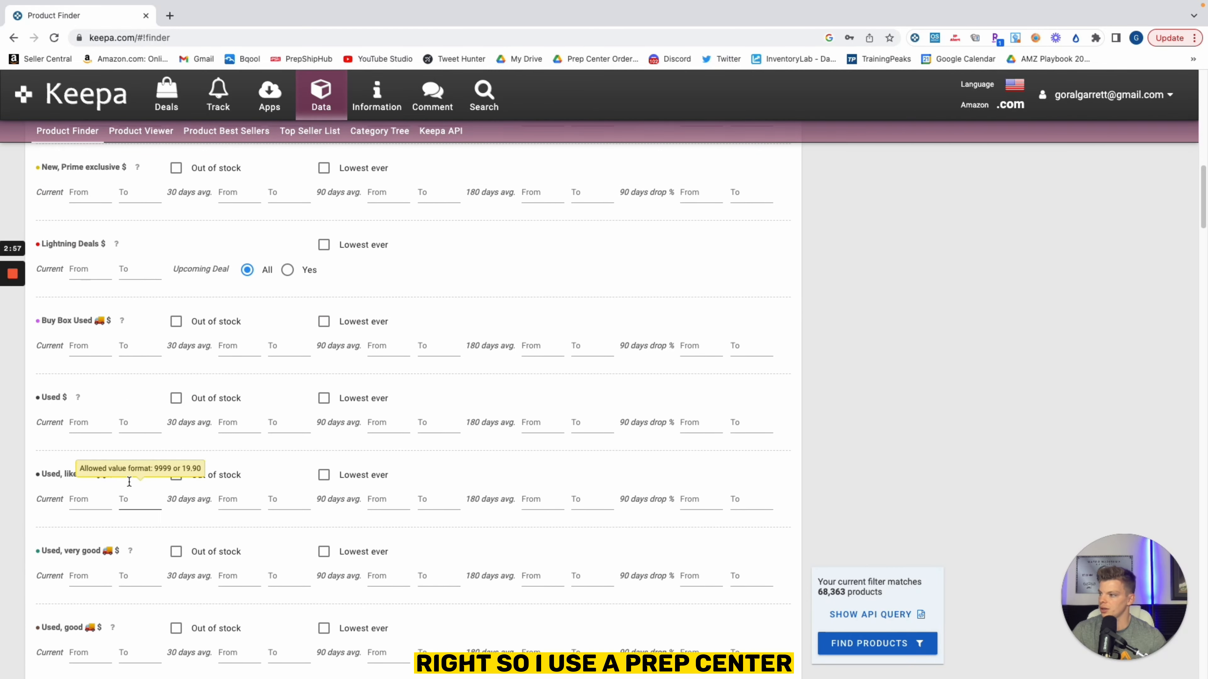
scroll(129, 481, "up", 3)
scroll(129, 481, "up", 10)
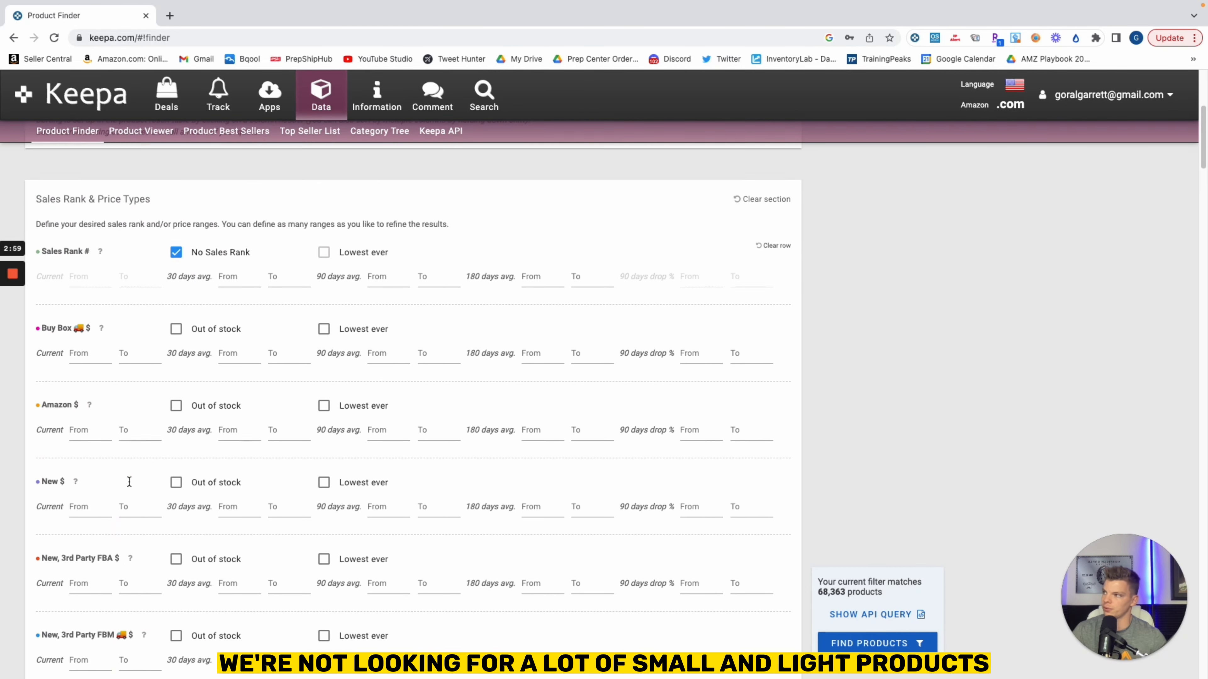
left_click(89, 415)
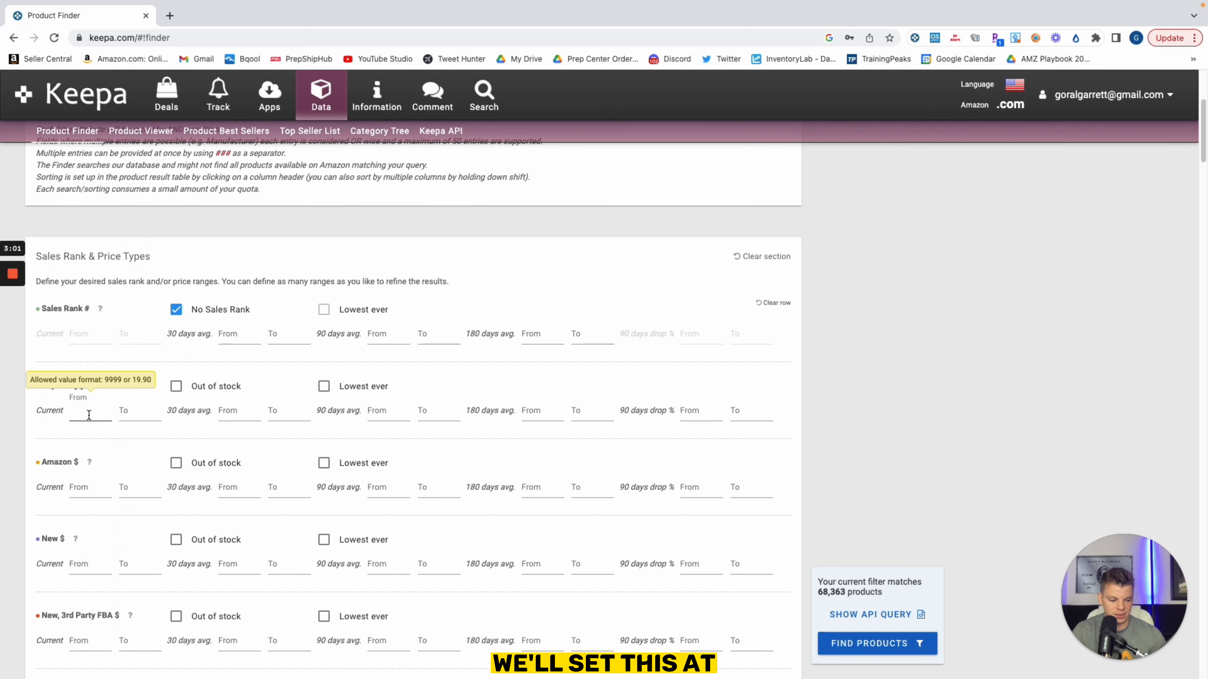
left_click(848, 420)
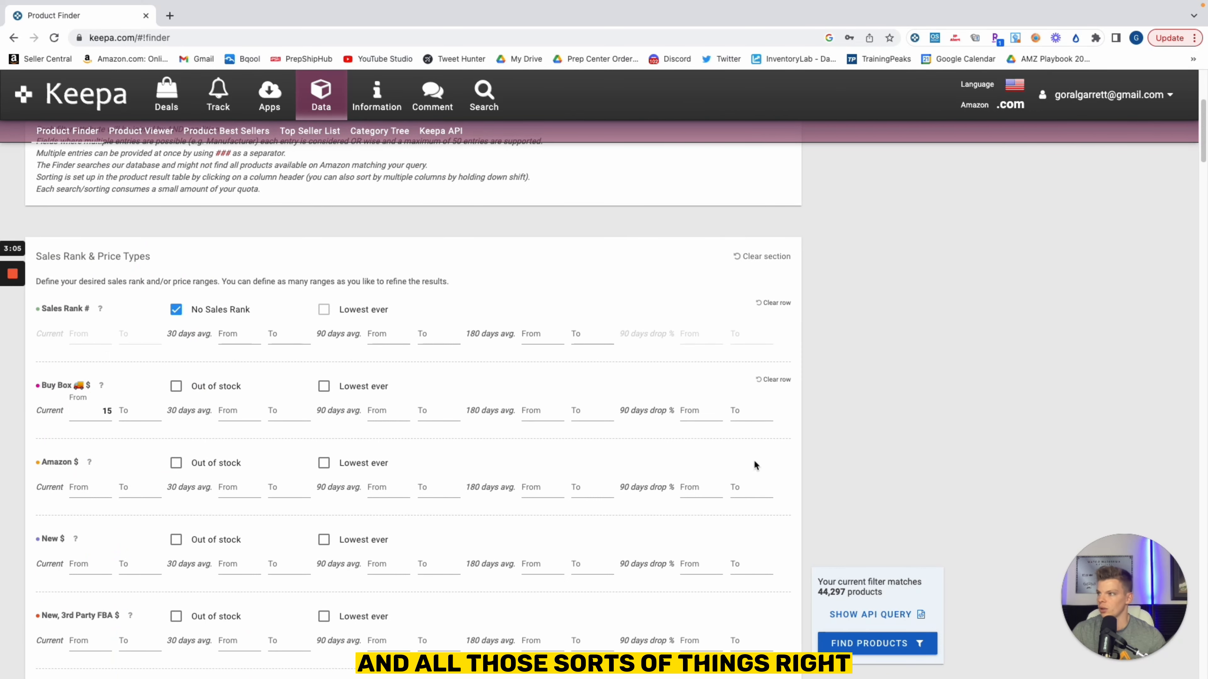
Limit the Amazon price filter to products that are out of stock under Sales Rank & Price Types
scroll(547, 523, "down", 6)
scroll(253, 529, "up", 10)
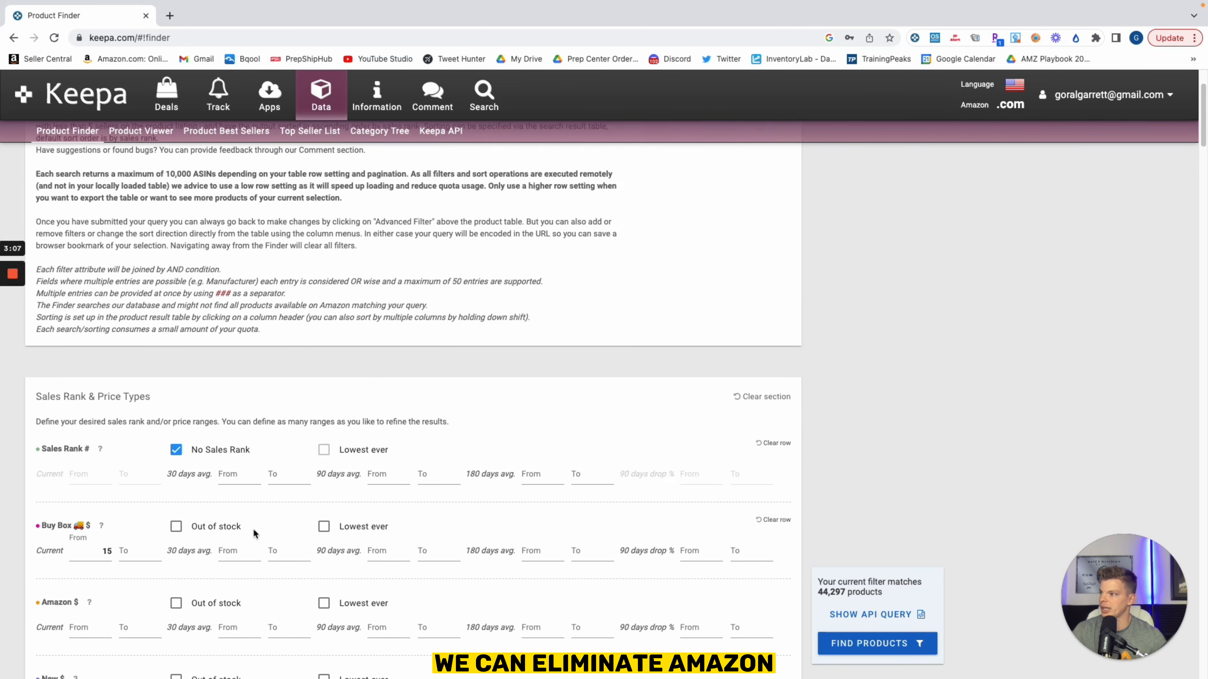
scroll(180, 523, "down", 5)
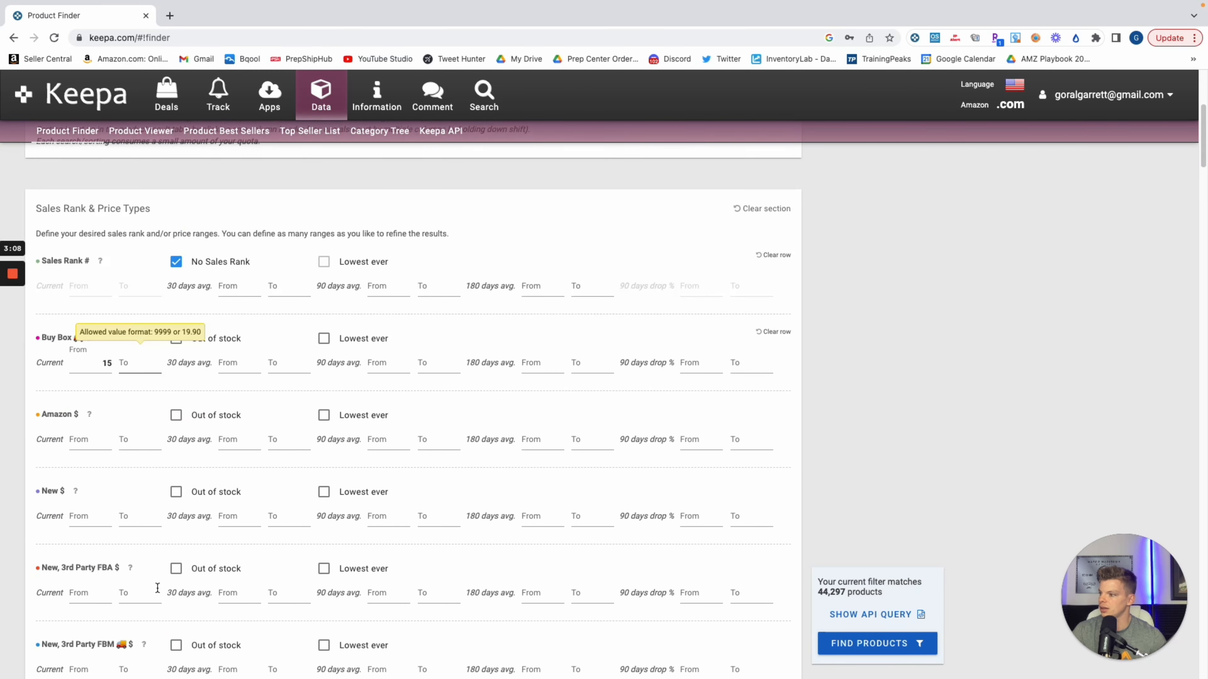
left_click(176, 417)
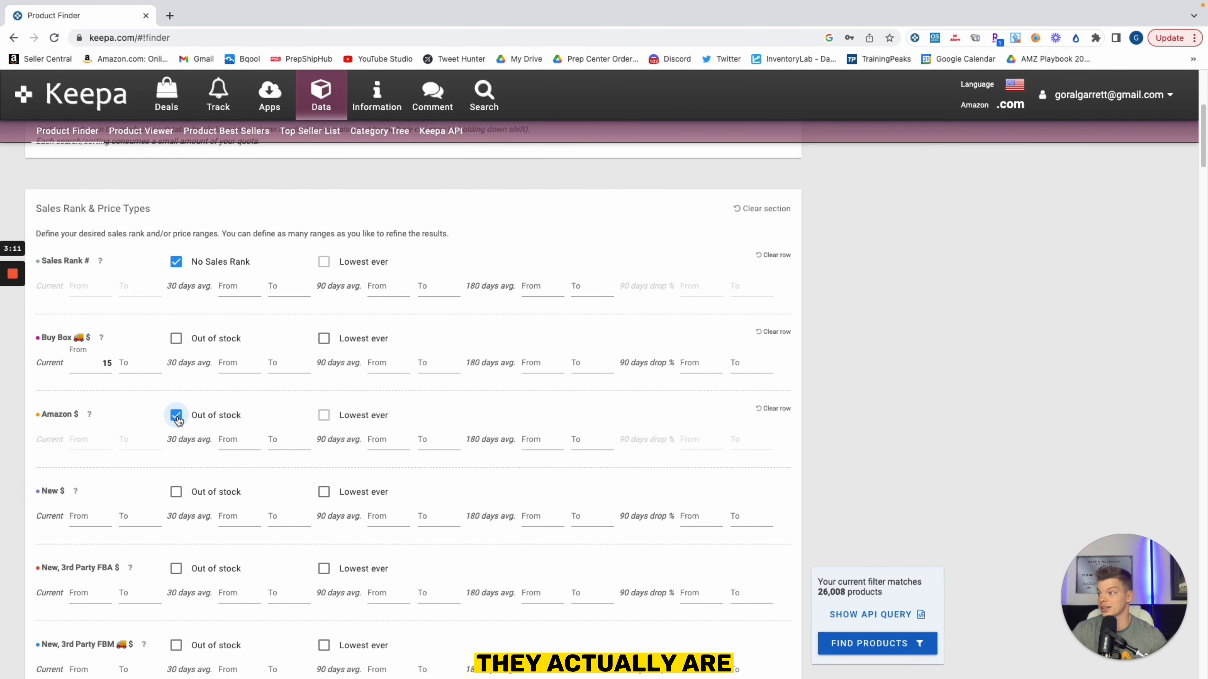
Set the minimum Amazon 90 days out of stock percentage to 80
scroll(251, 502, "down", 20)
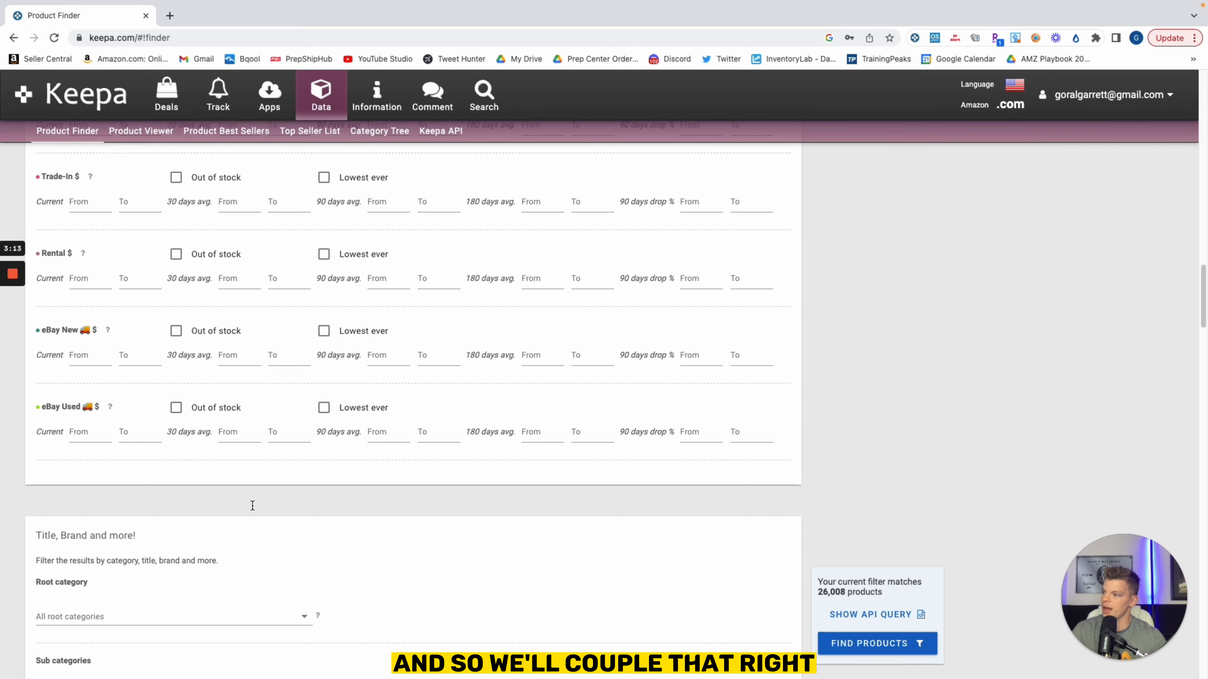
scroll(253, 505, "down", 20)
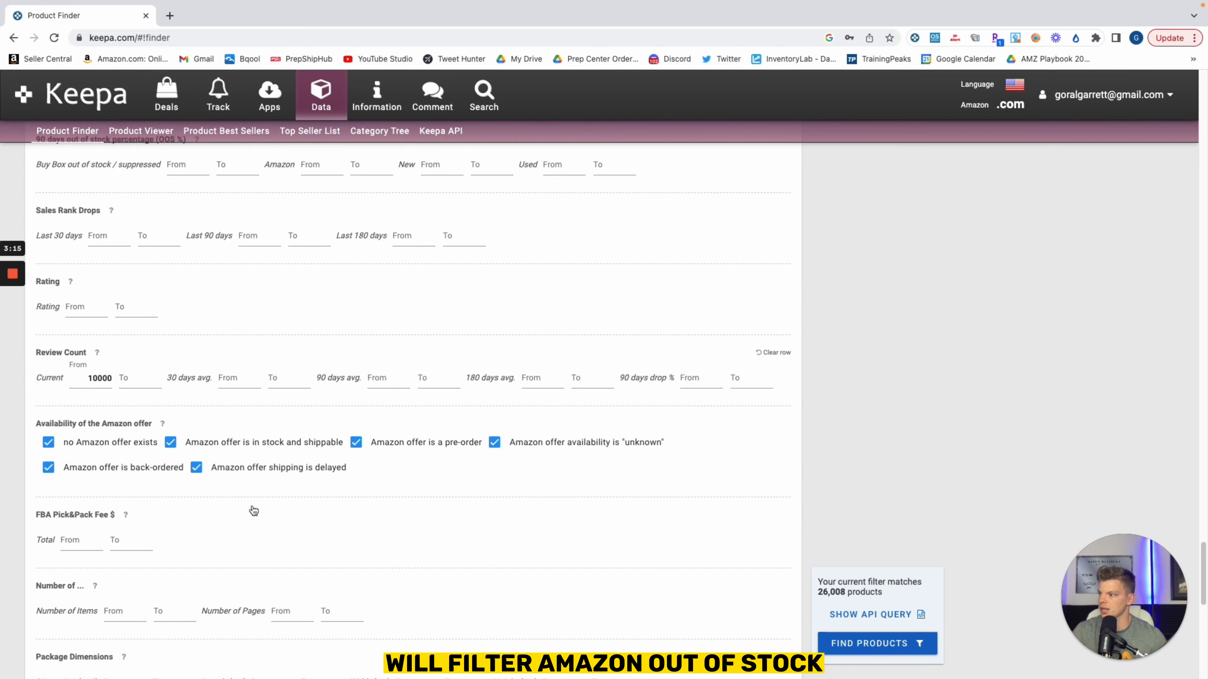
scroll(254, 510, "down", 12)
scroll(253, 513, "up", 6)
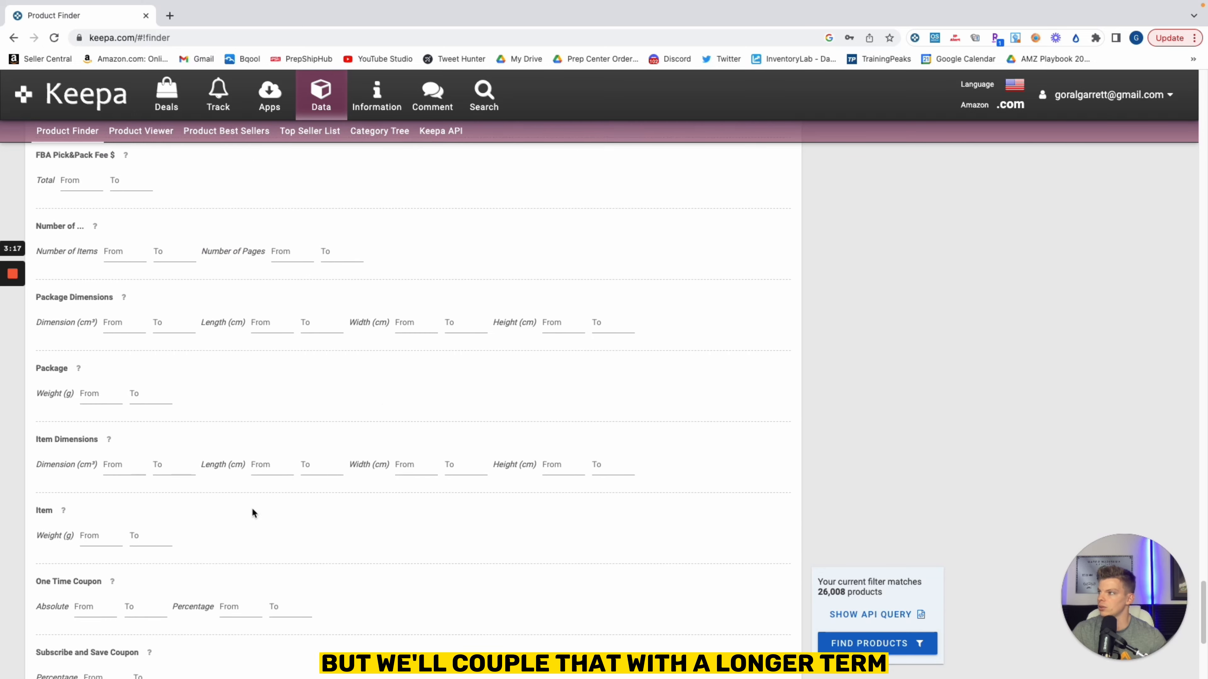
scroll(252, 509, "up", 5)
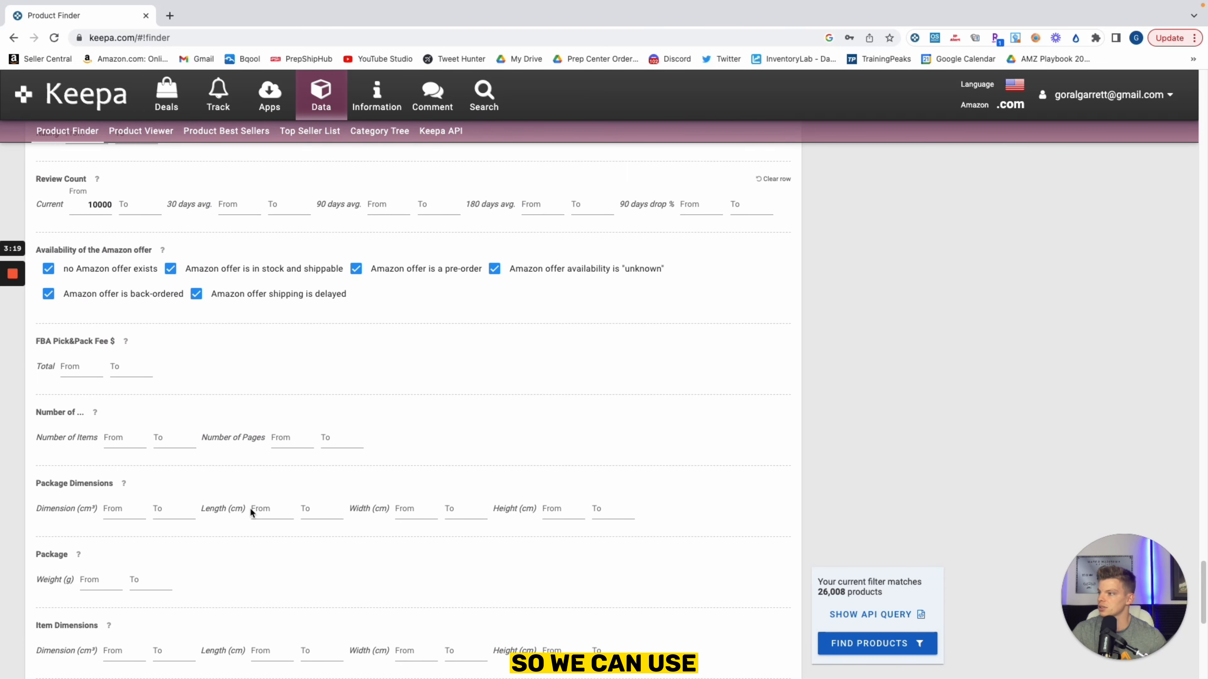
scroll(301, 493, "up", 12)
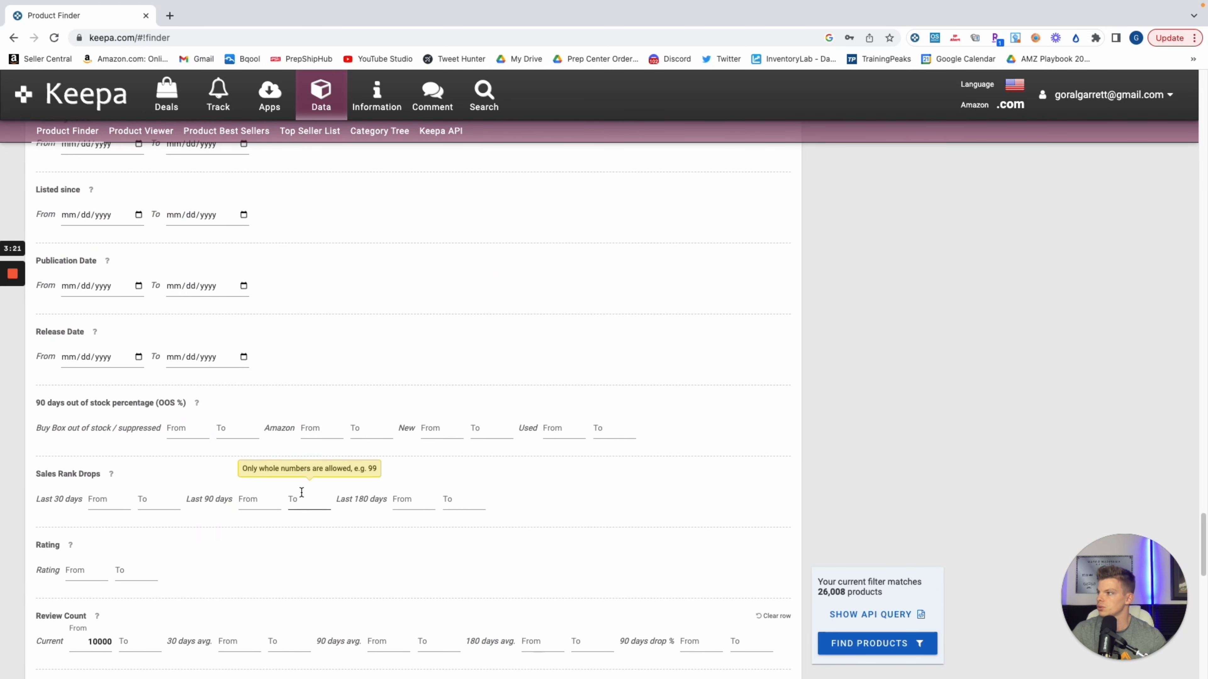
scroll(301, 493, "up", 1)
scroll(301, 494, "down", 1)
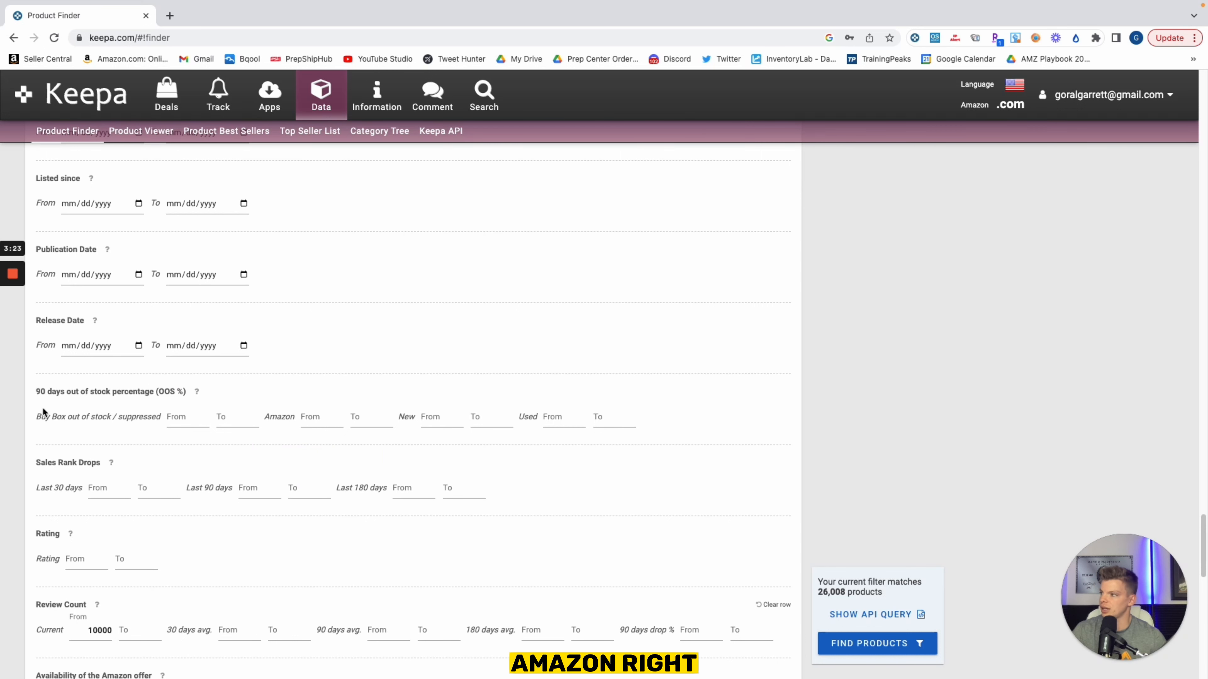
left_click(321, 422)
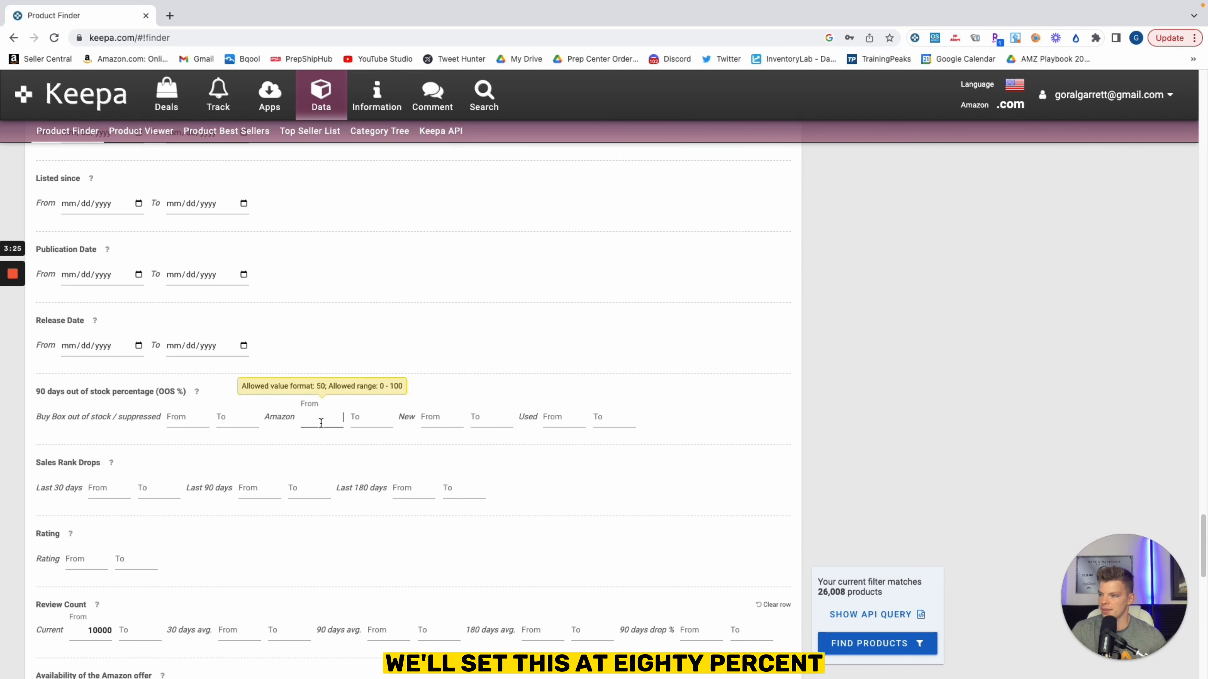
type("80")
left_click(838, 400)
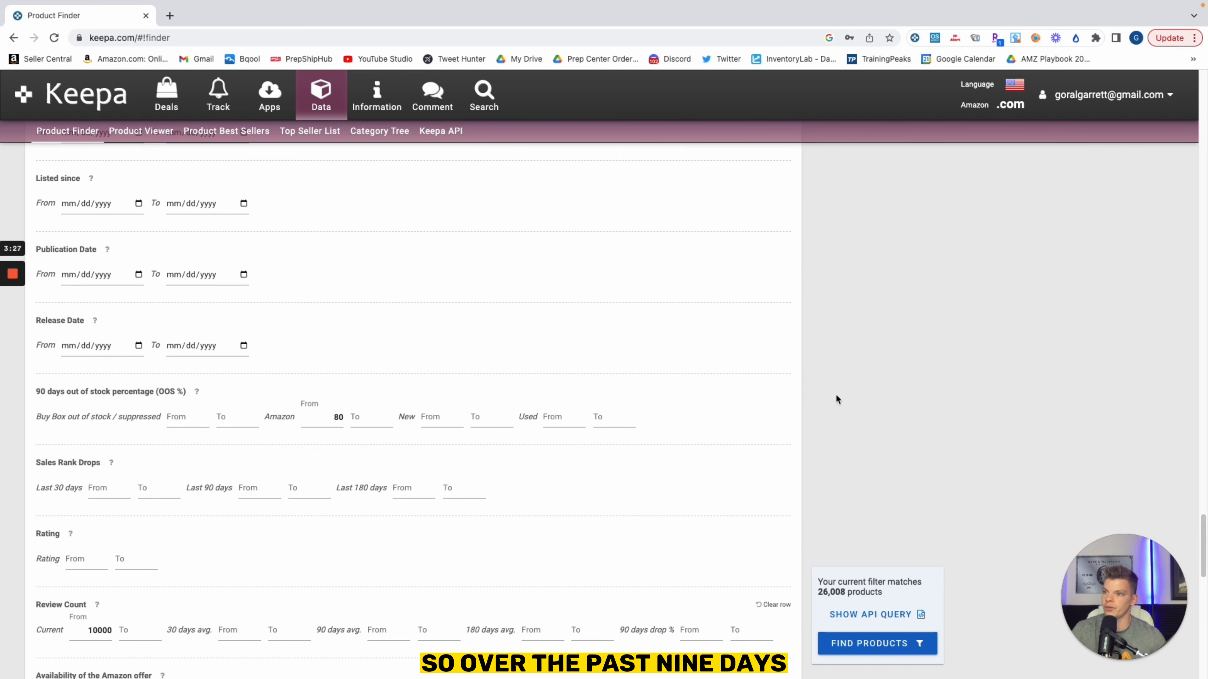
left_click(902, 394)
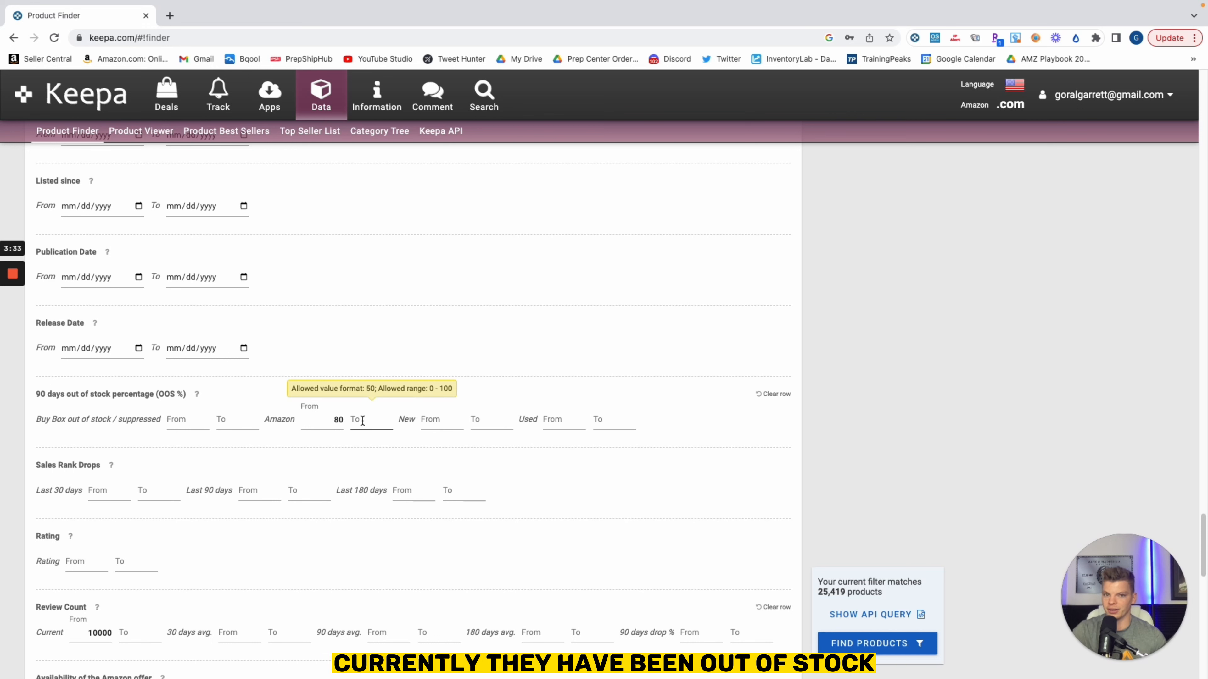
Set the root category to Grocery & Gourmet Food and highlight the matching product count
scroll(556, 474, "up", 3)
scroll(554, 498, "up", 10)
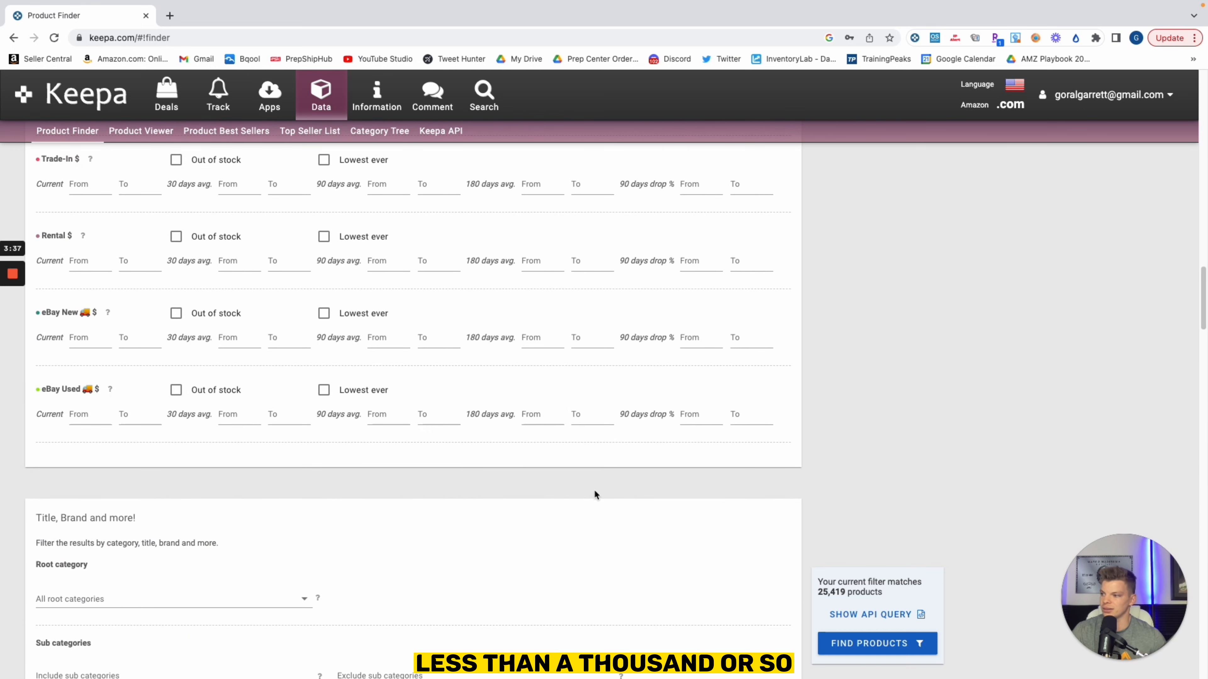
scroll(403, 554, "down", 3)
left_click(273, 476)
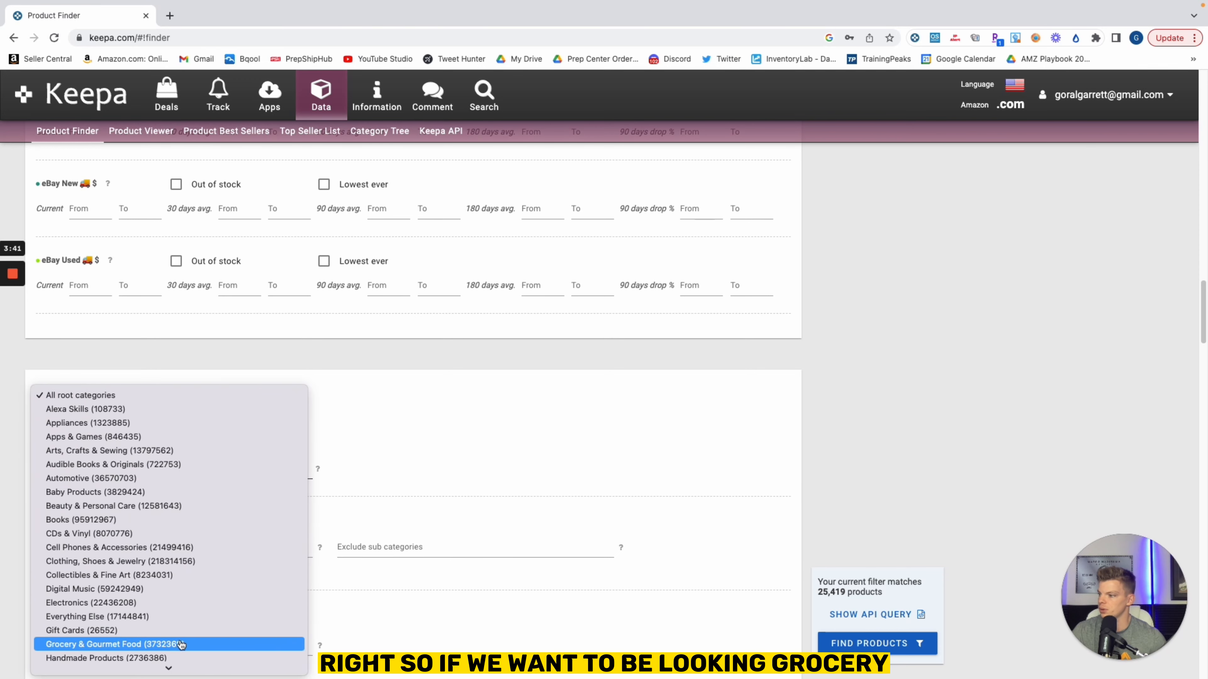
left_click(183, 645)
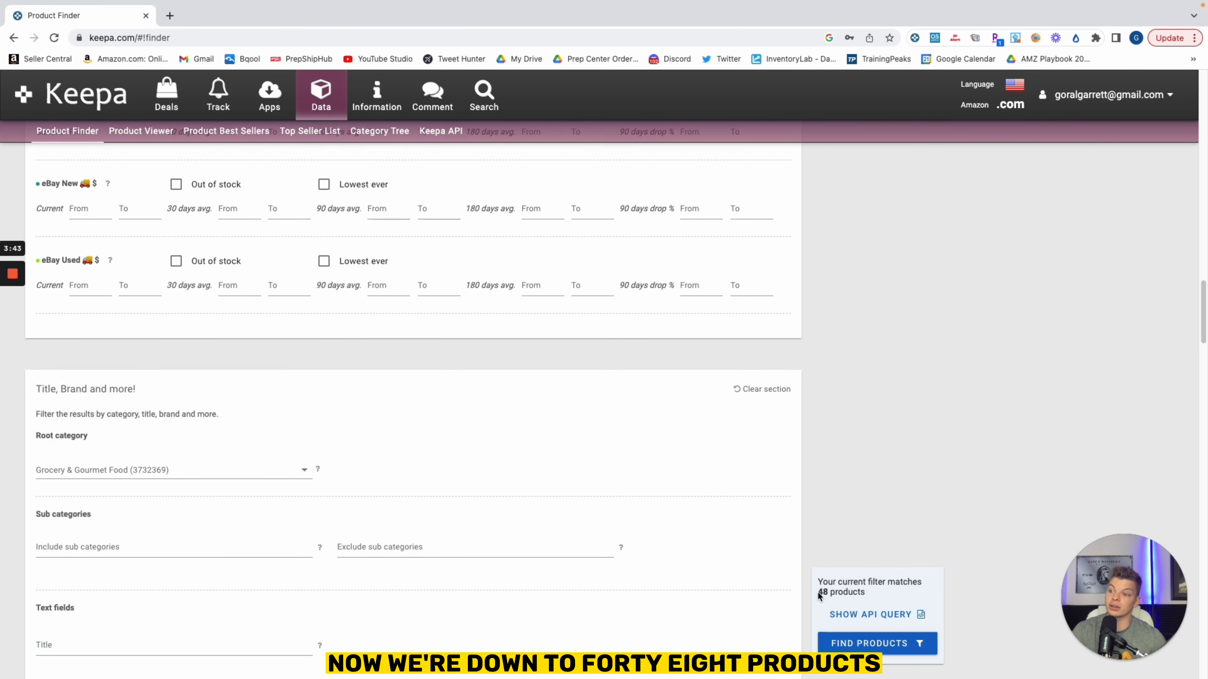
left_click_drag(818, 592, 844, 593)
left_click(870, 435)
Review the active price filters and run the product search
scroll(869, 434, "up", 15)
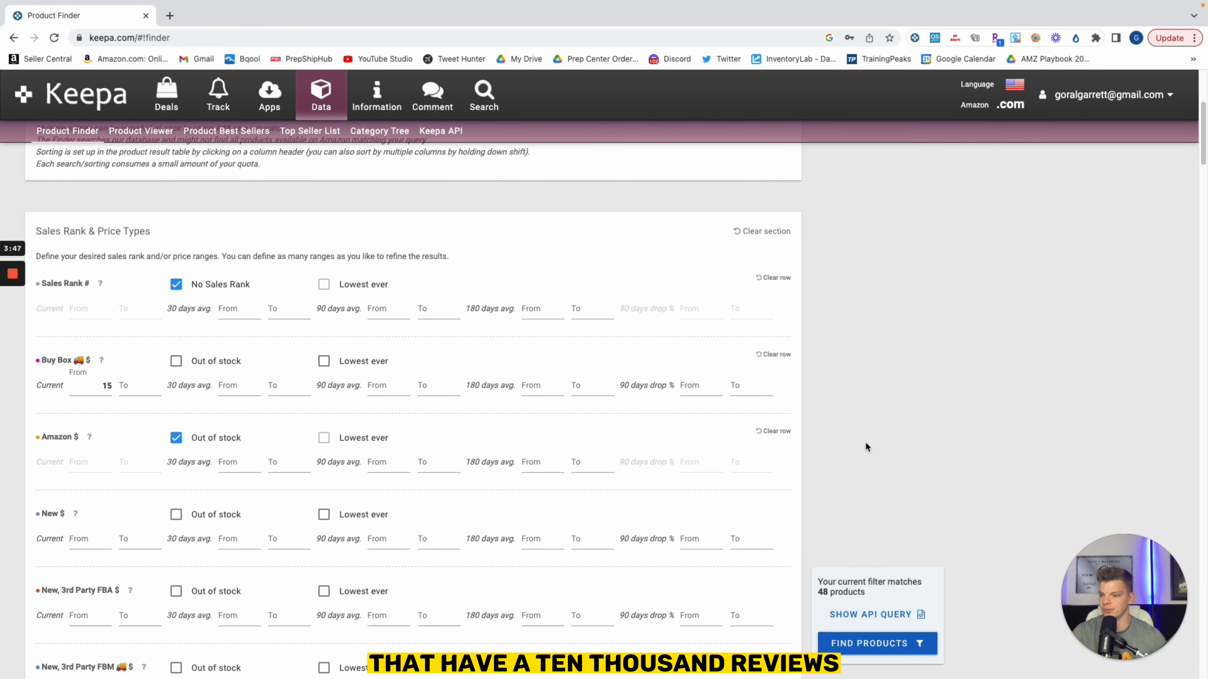
scroll(867, 444, "down", 9)
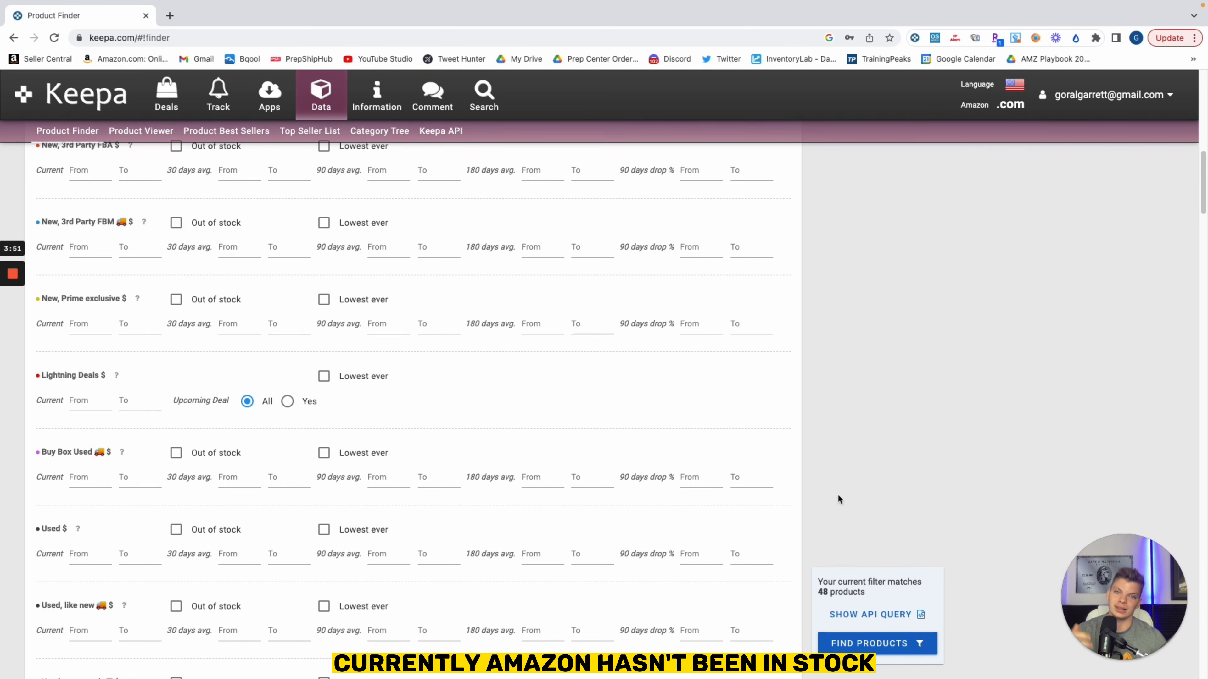
left_click(877, 644)
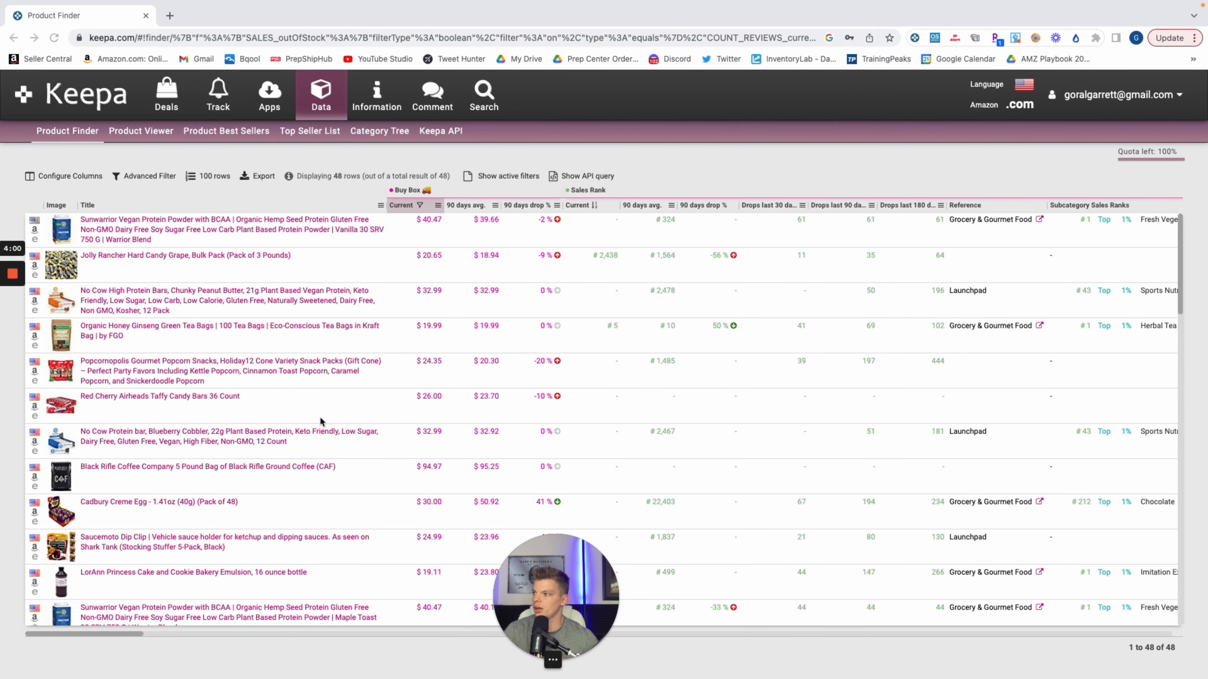
Browse the resulting grocery products and compare the price and sales rank history graphs of several listings
scroll(319, 416, "down", 1)
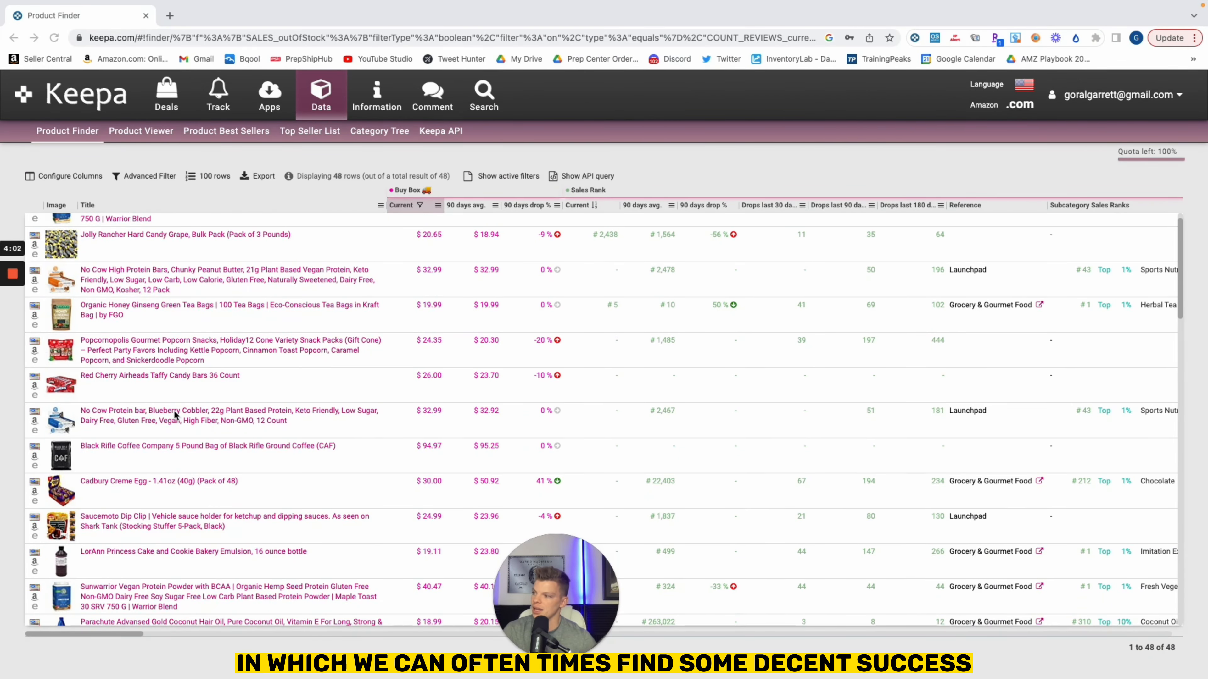
scroll(174, 409, "down", 1)
scroll(174, 411, "down", 2)
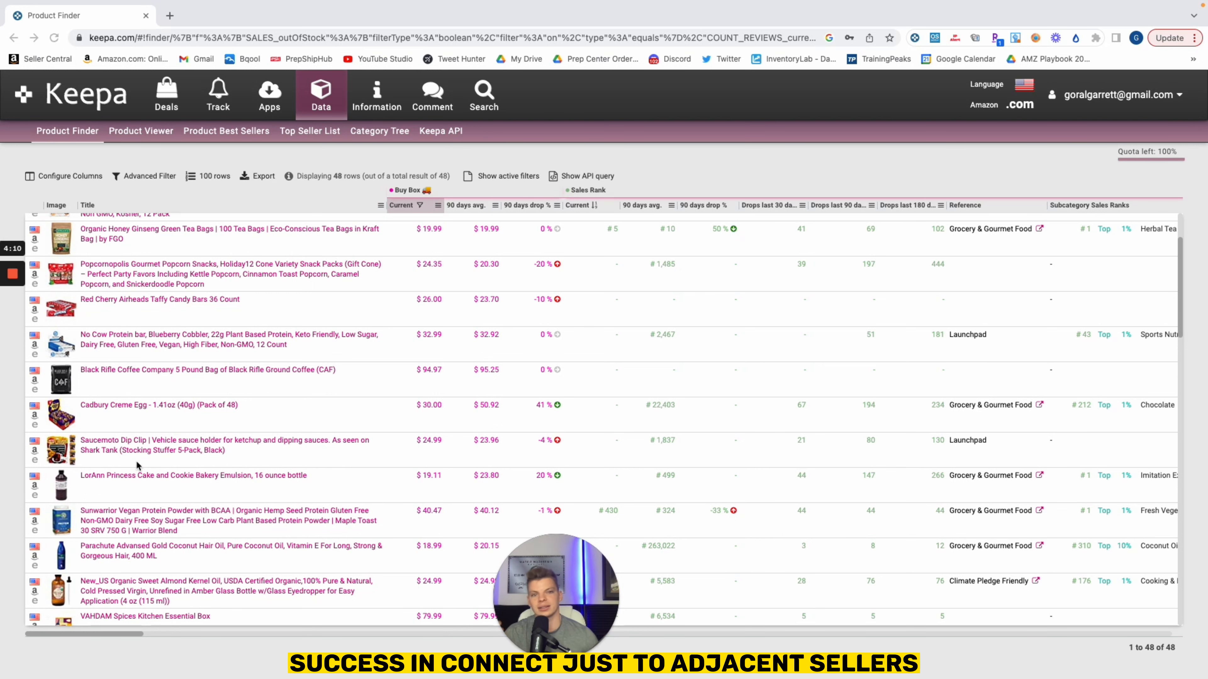
scroll(90, 523, "down", 4)
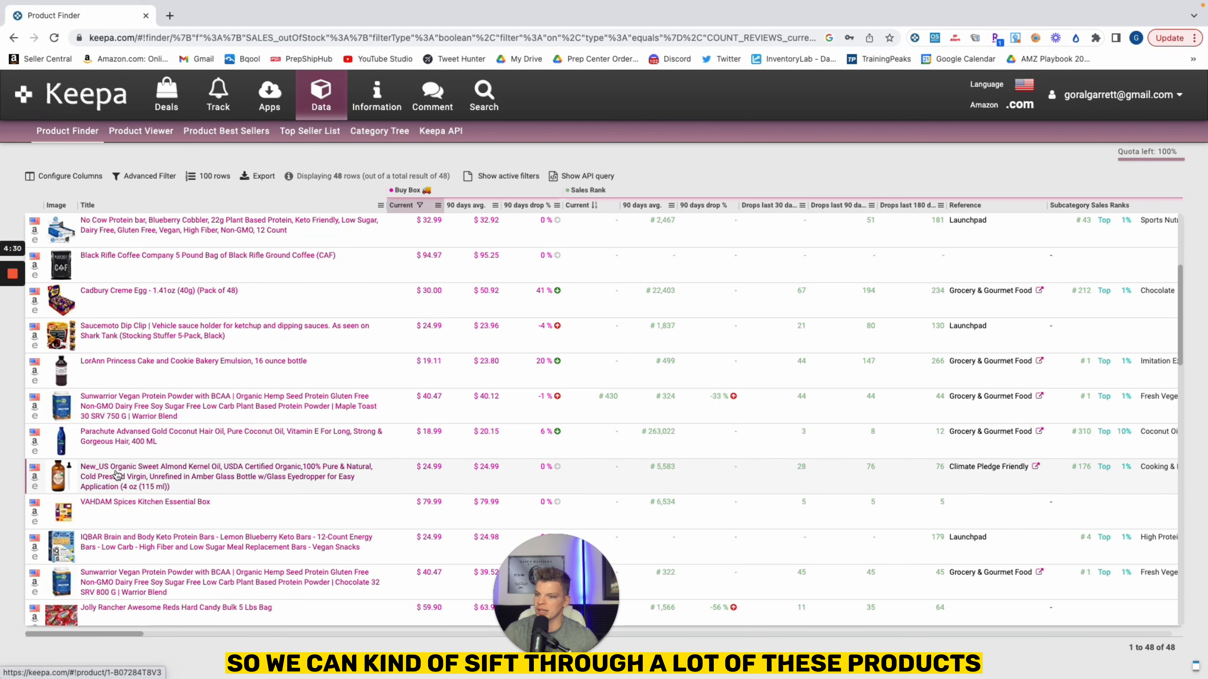
mouse_move(117, 474)
mouse_move(127, 503)
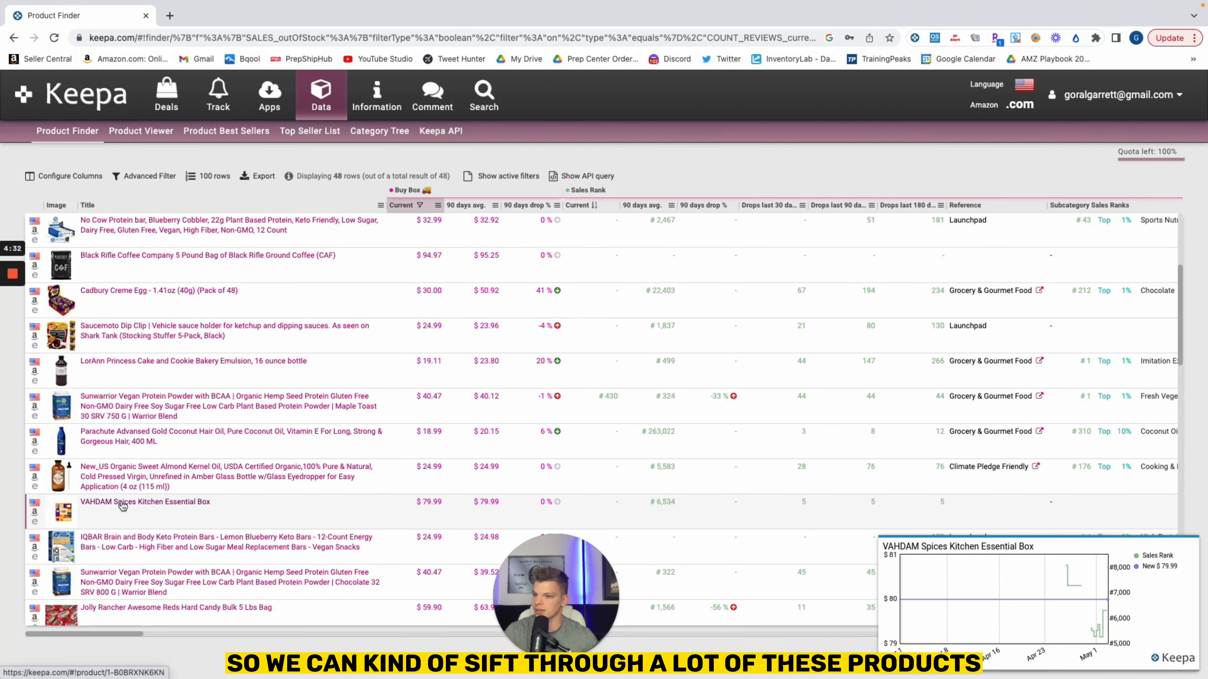
scroll(123, 428, "up", 5)
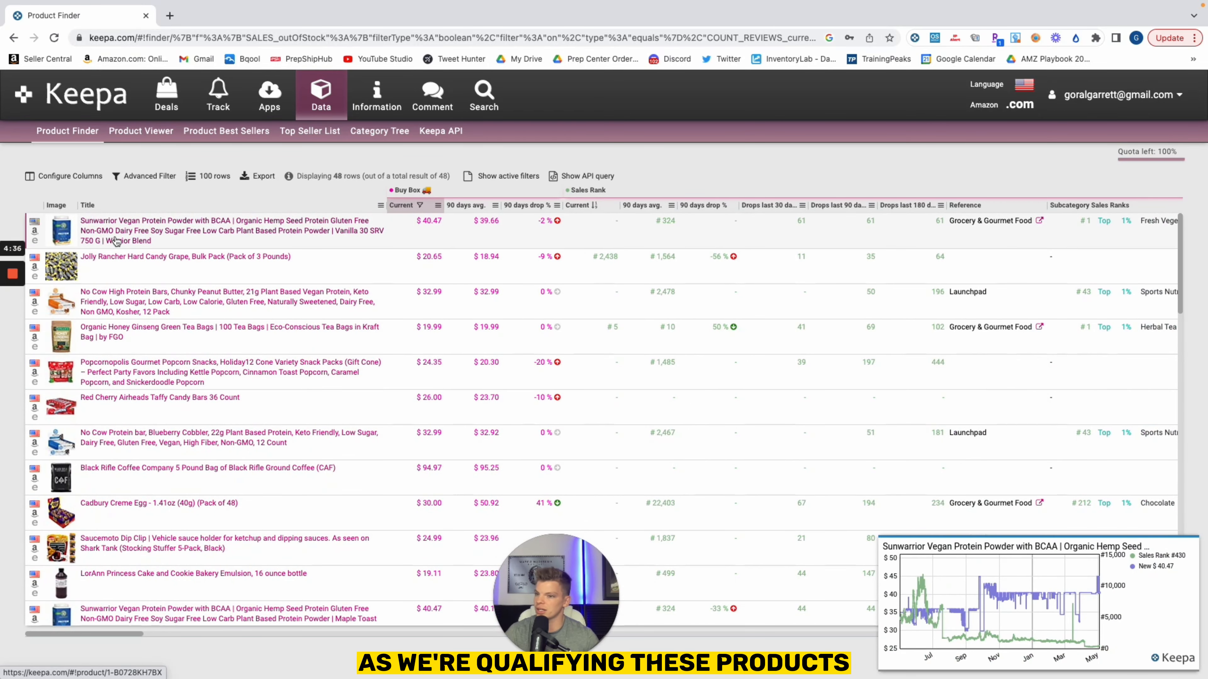
mouse_move(126, 229)
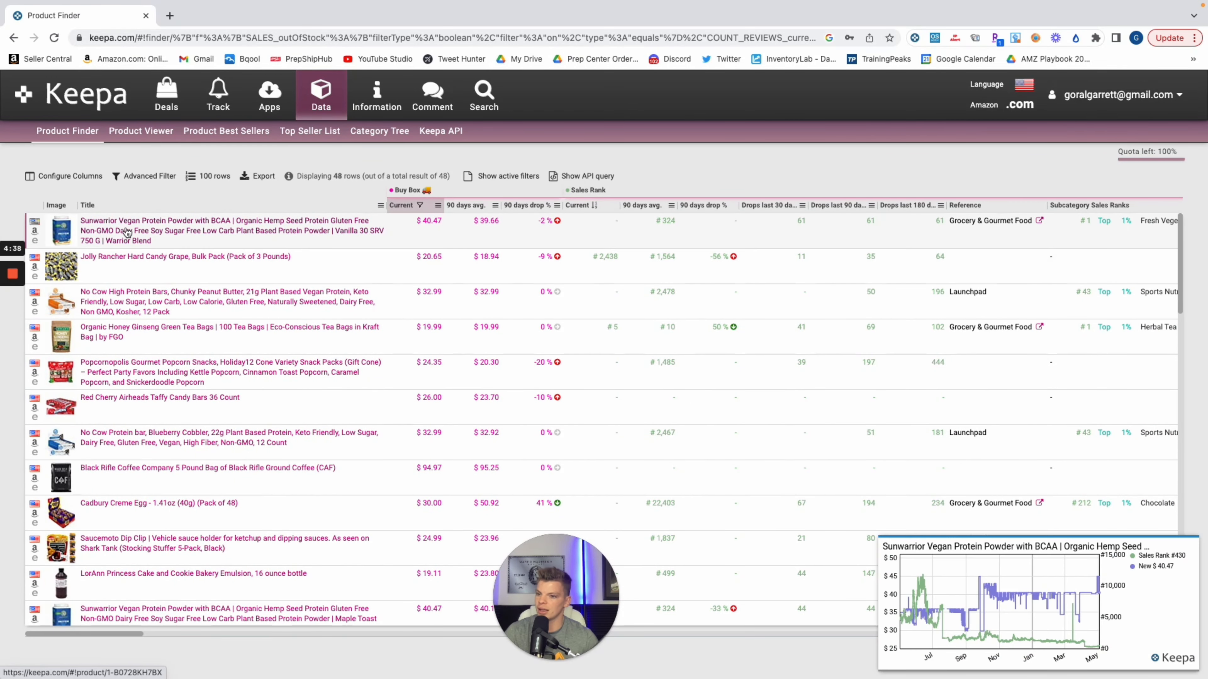
mouse_move(125, 263)
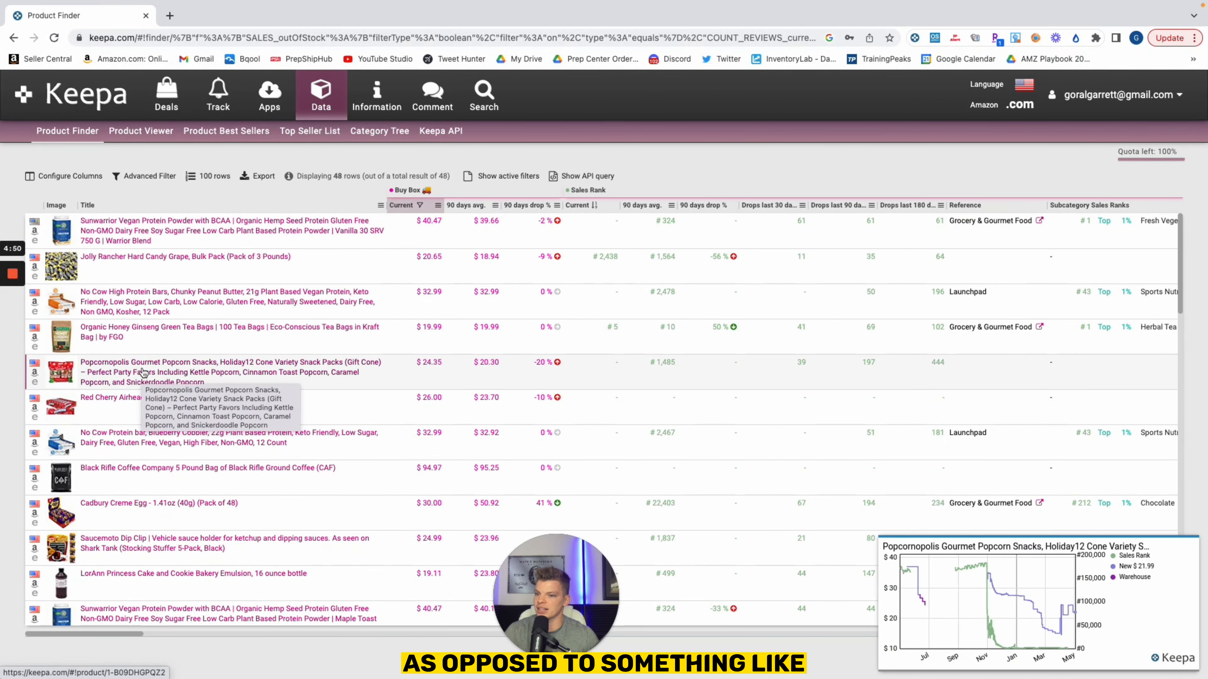
mouse_move(138, 401)
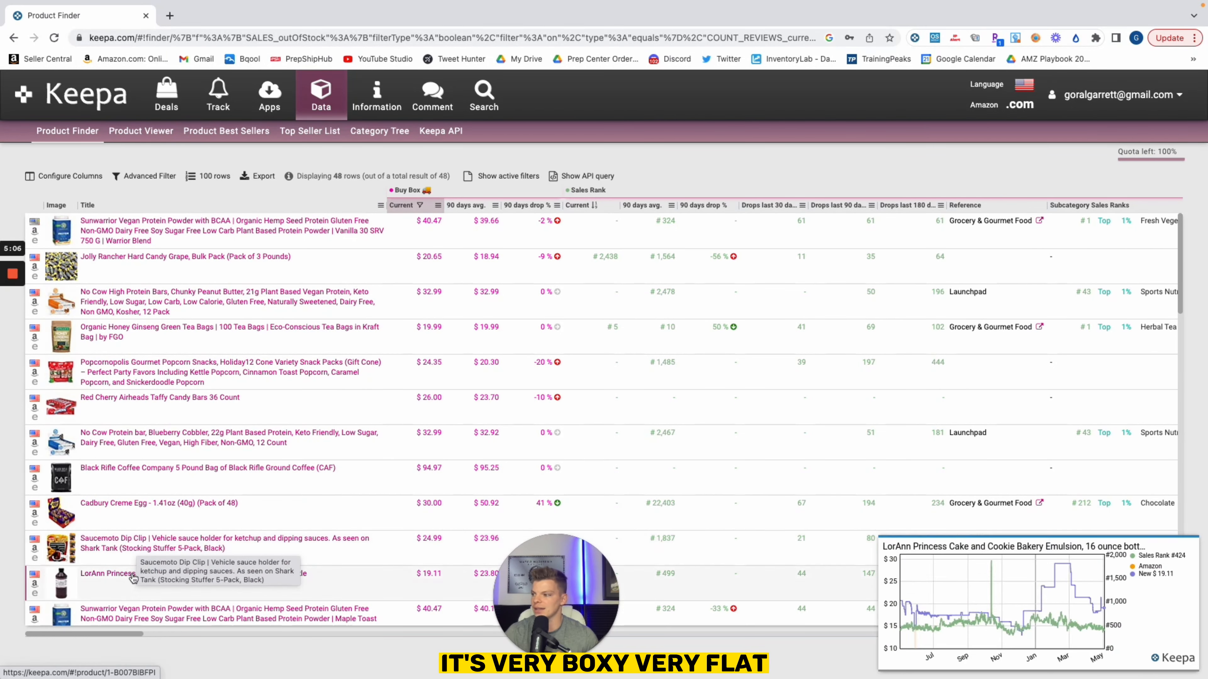
scroll(133, 578, "down", 2)
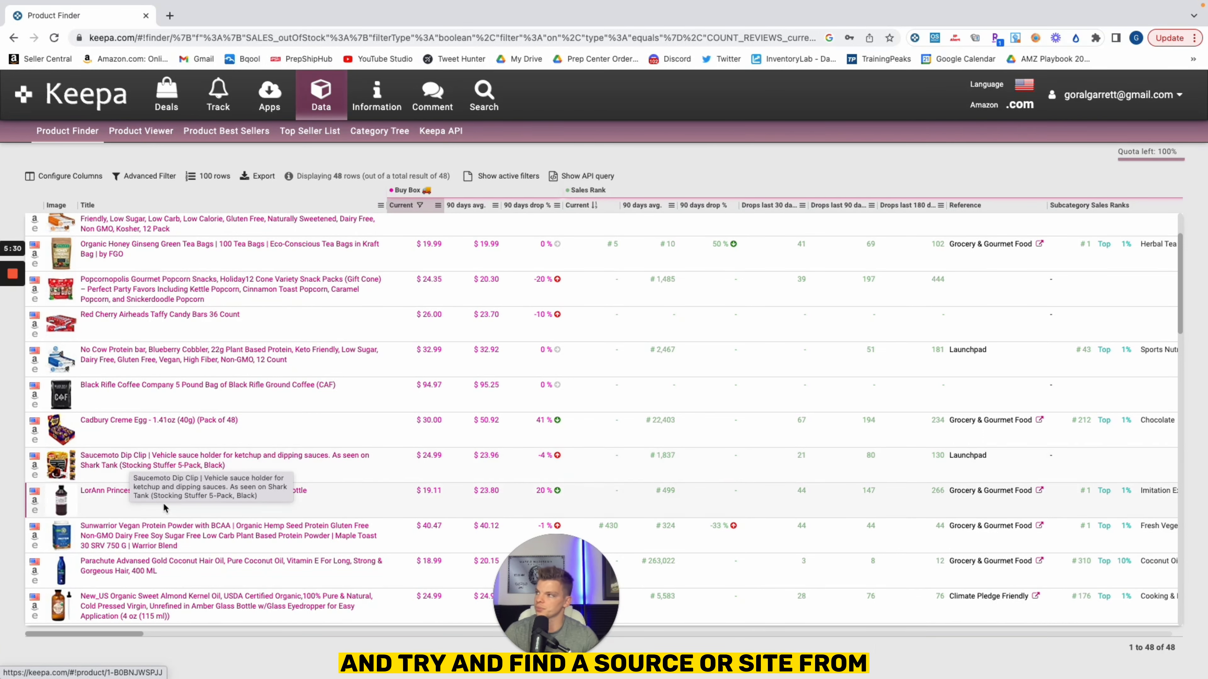
Return to the advanced filter form and clear the entire form
left_click(154, 180)
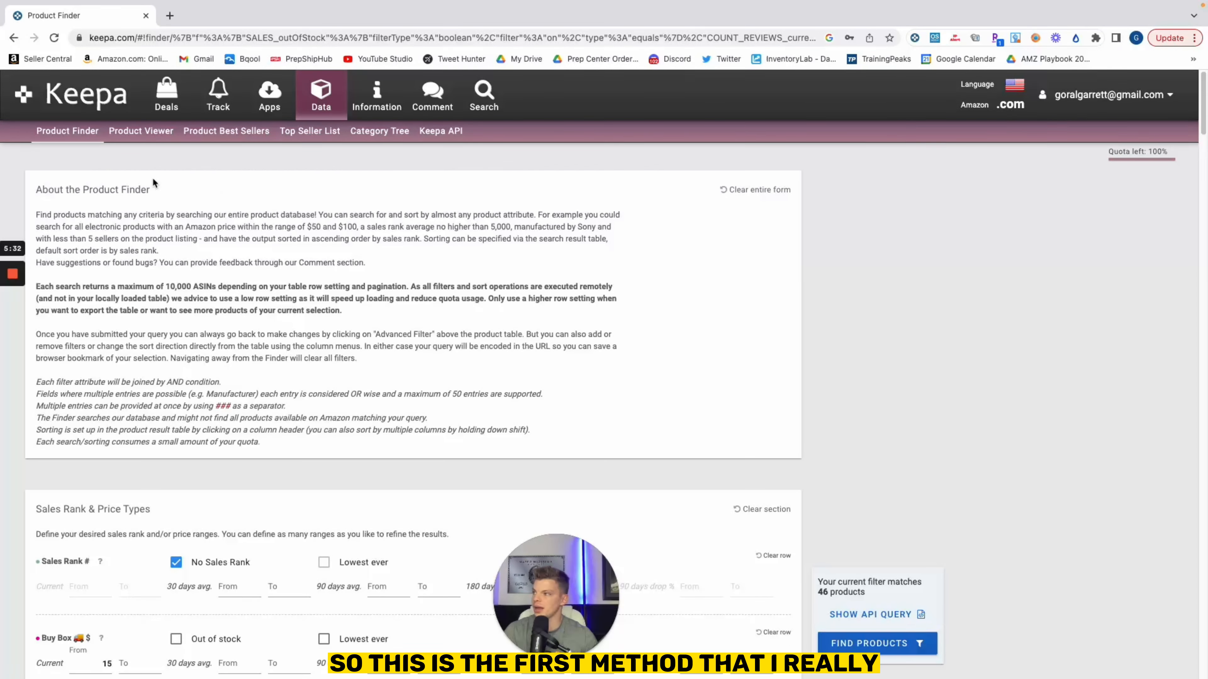
scroll(428, 422, "down", 1)
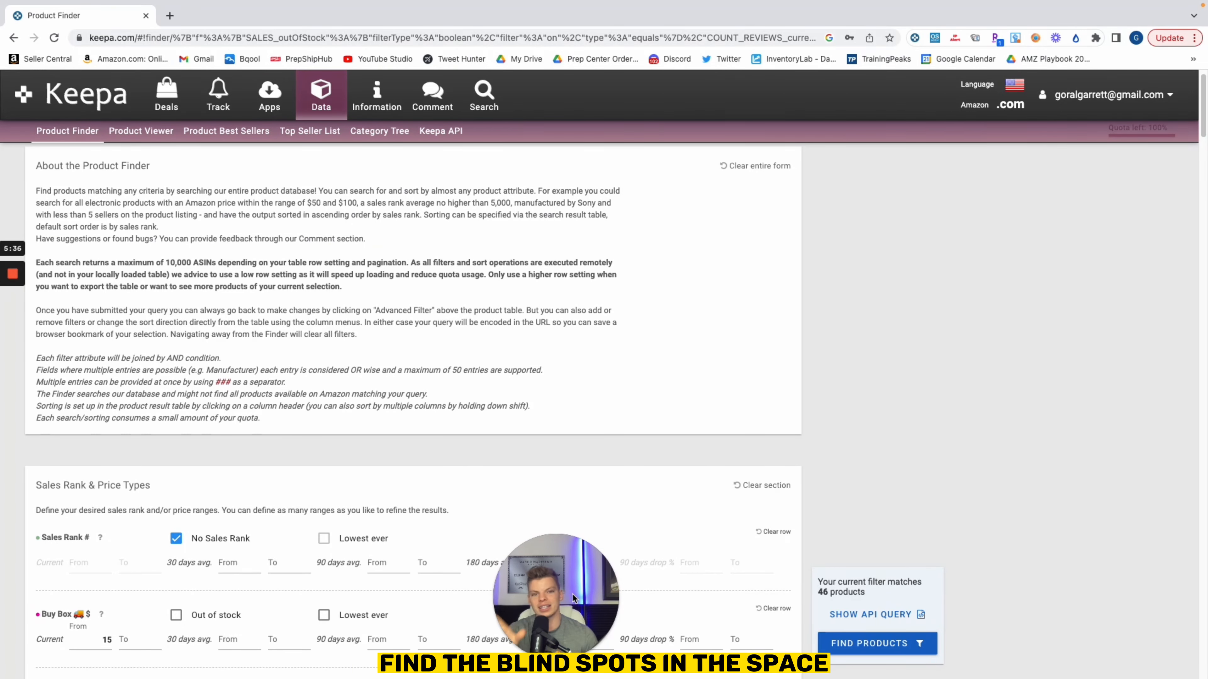
left_click_drag(572, 592, 1157, 590)
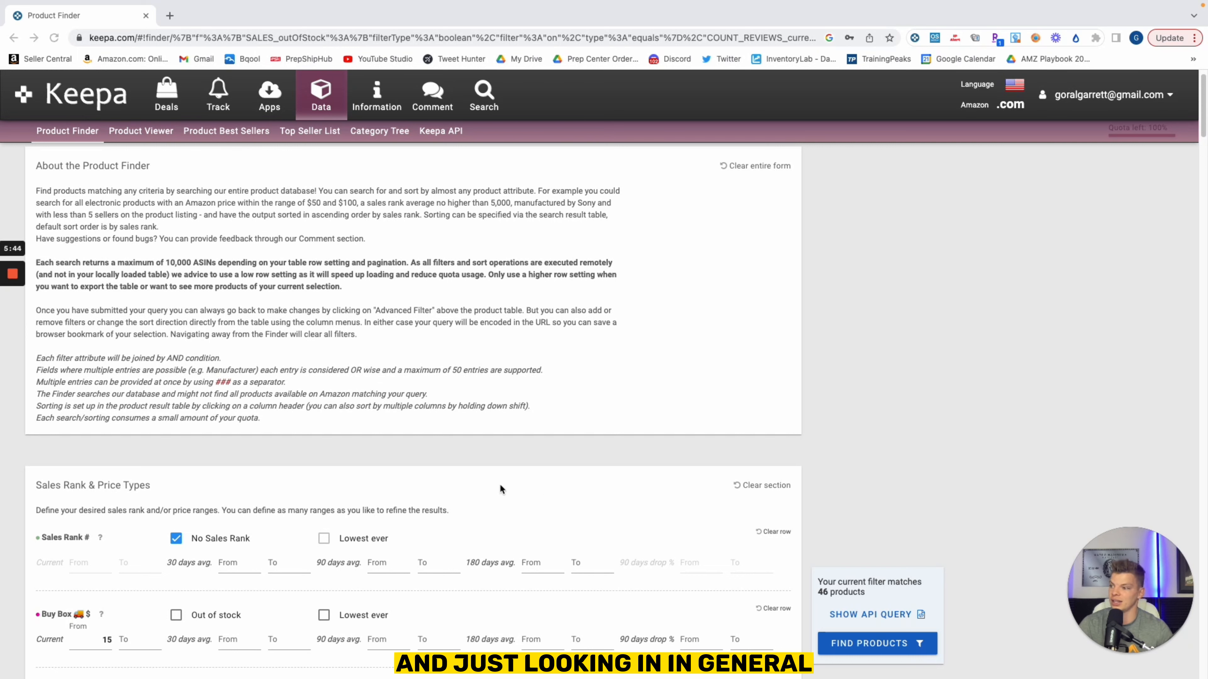
left_click(759, 165)
Set the maximum count of retrieved live offers to 0 for both New, FBA and New, FBM
scroll(432, 458, "down", 20)
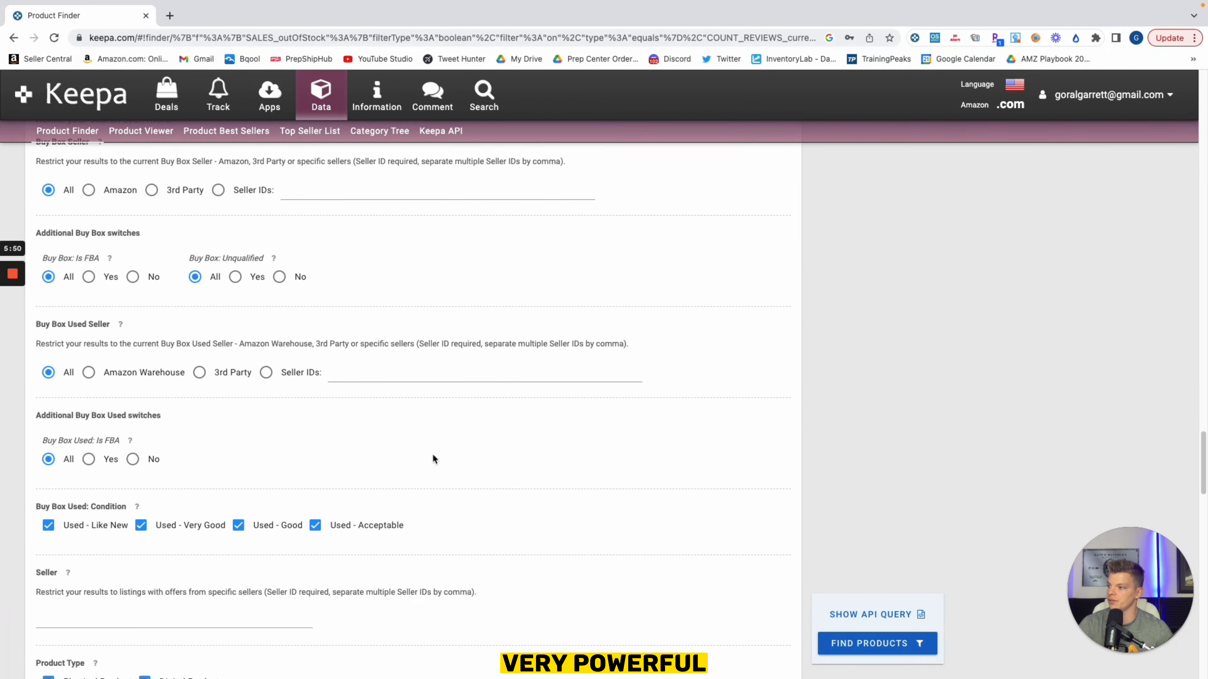
scroll(433, 458, "up", 14)
scroll(433, 458, "down", 4)
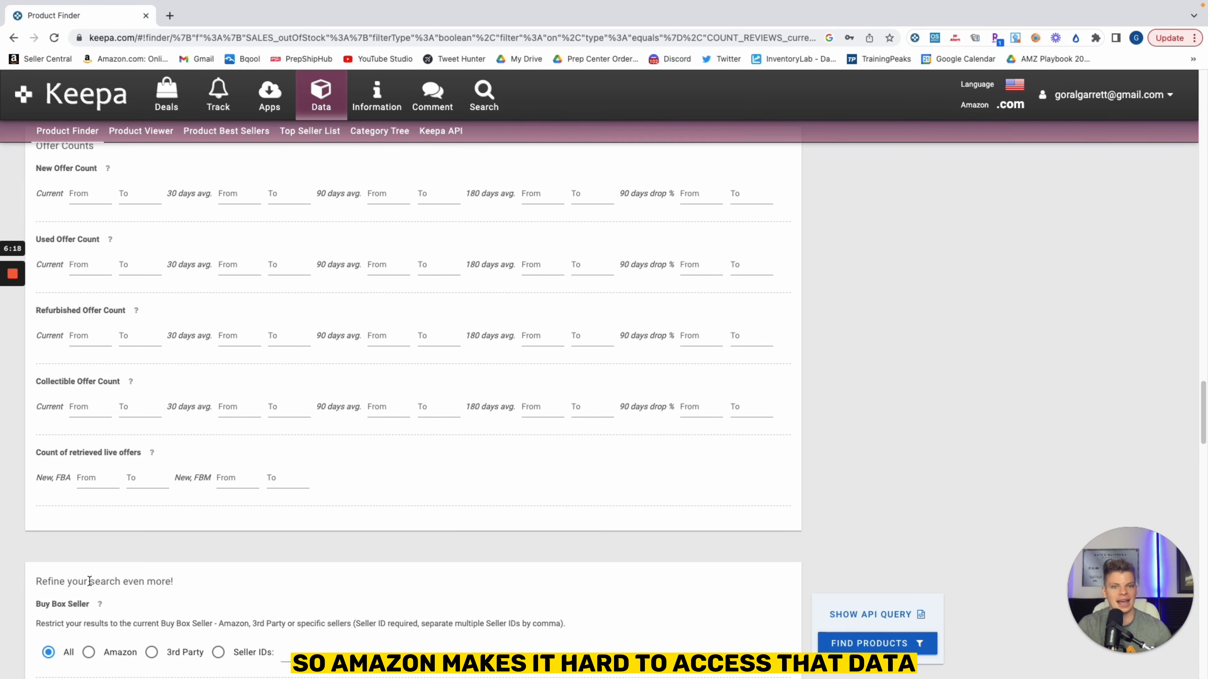
left_click(142, 485)
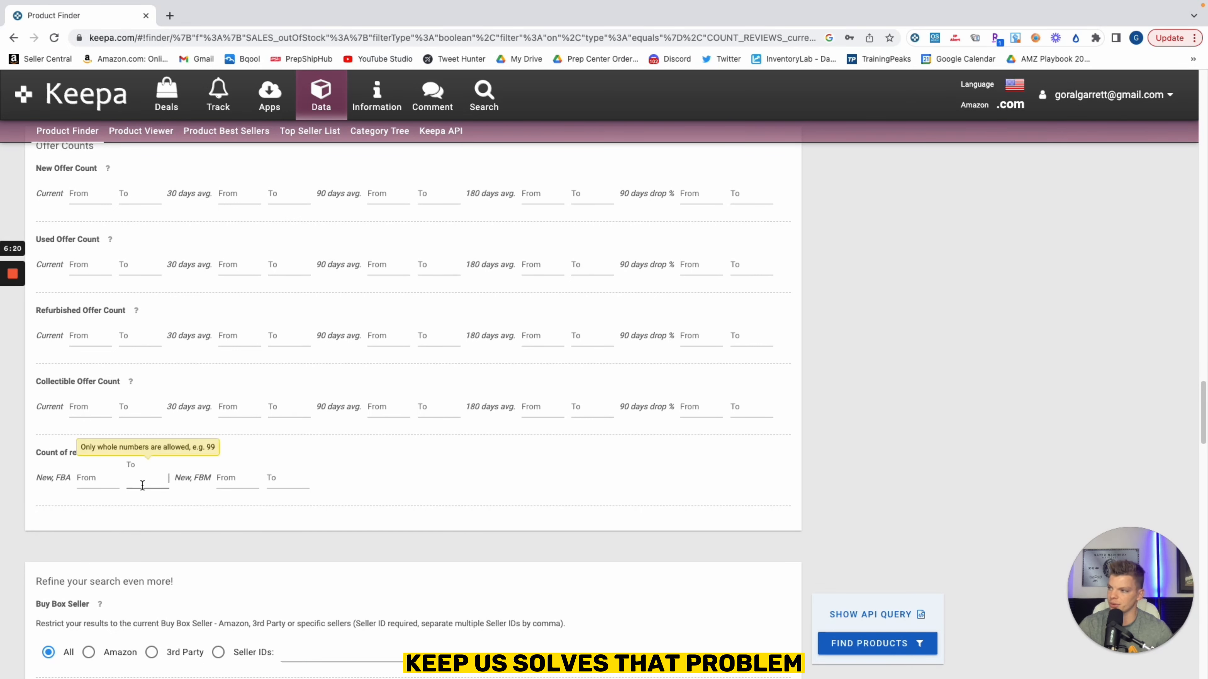
type("0")
left_click(360, 505)
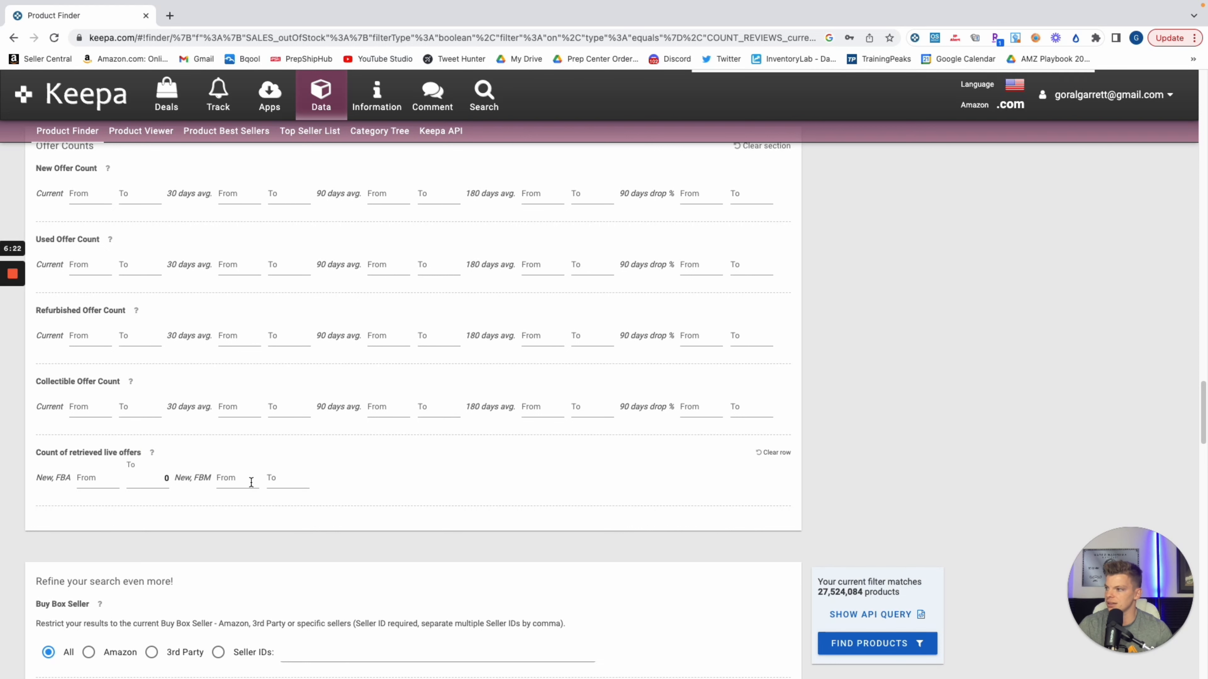
left_click(281, 481)
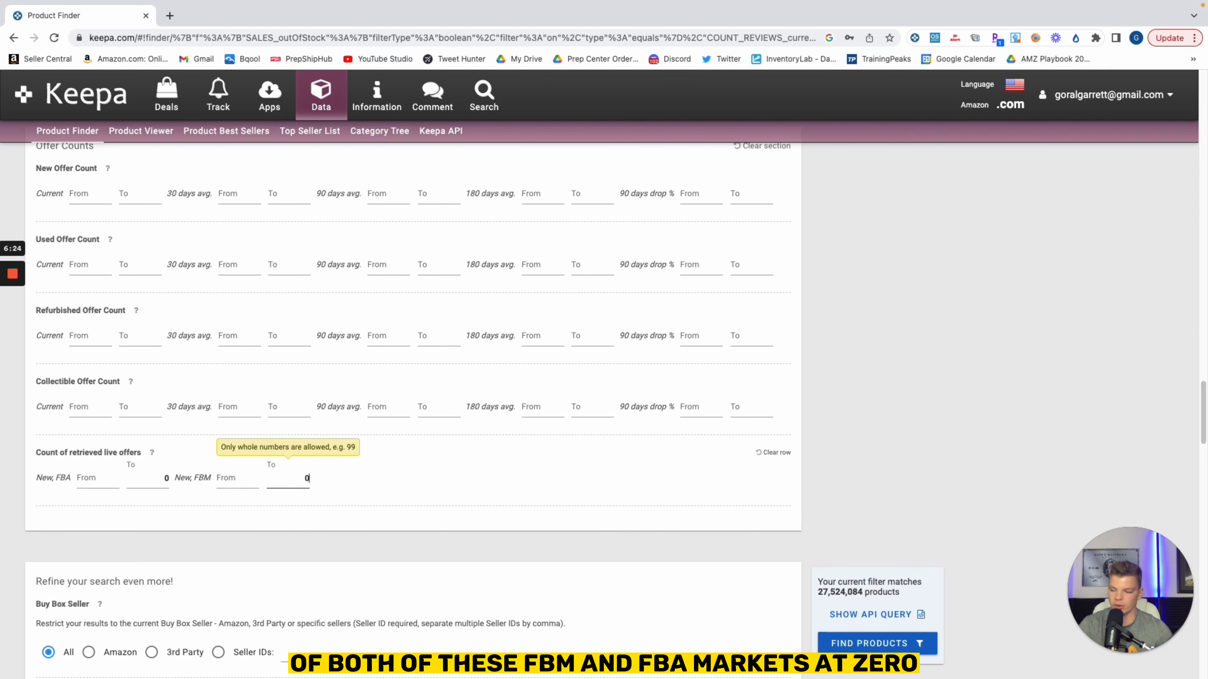
Apply the zero limits on live offers and check how many products match the current filter
left_click(491, 502)
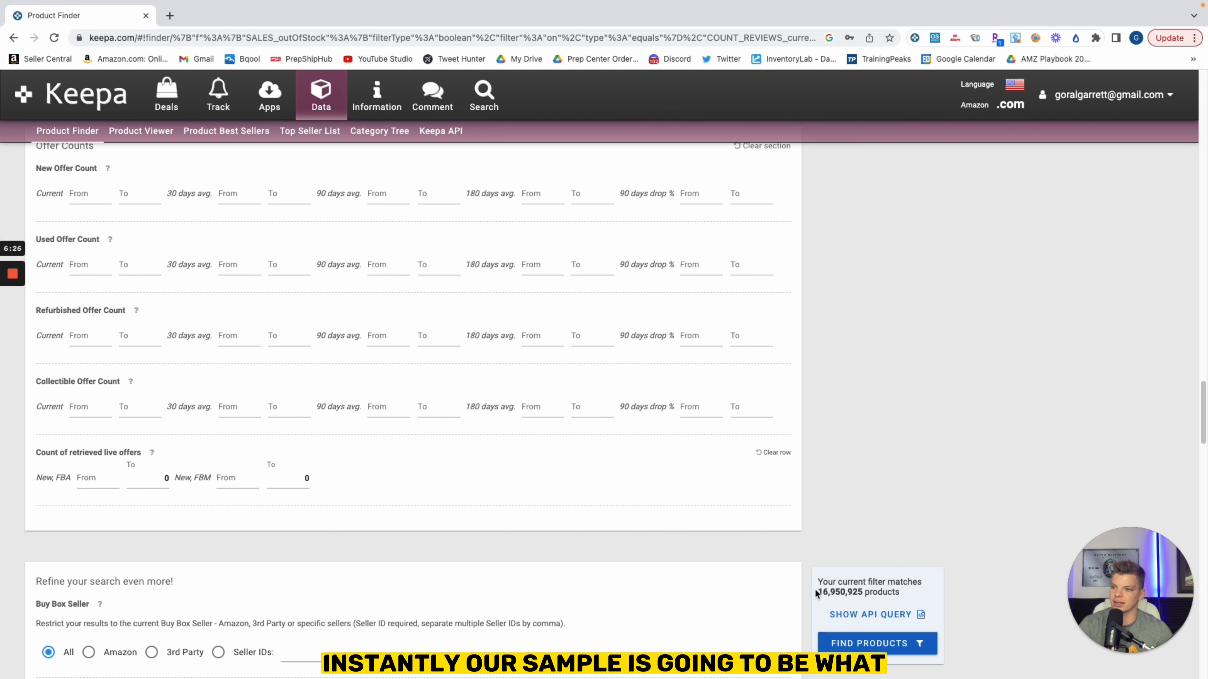
left_click_drag(815, 593, 861, 594)
left_click(947, 490)
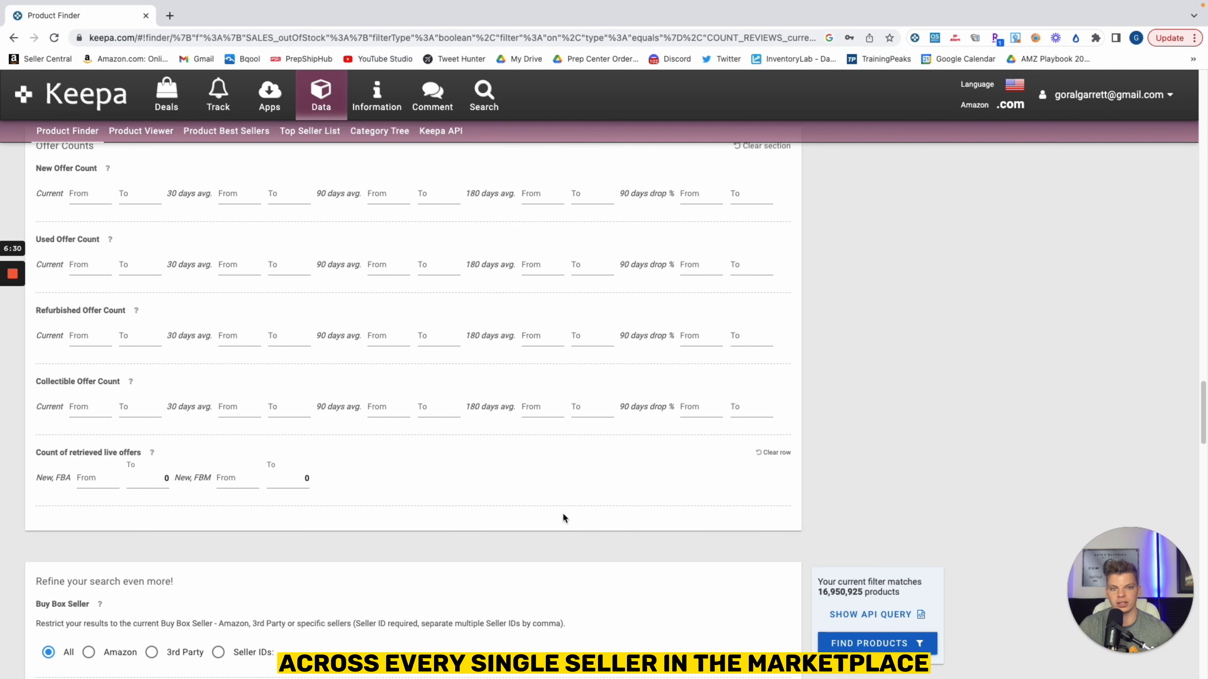
Restrict the Variations filter to Is Variation and check the number of matching products
scroll(399, 514, "down", 7)
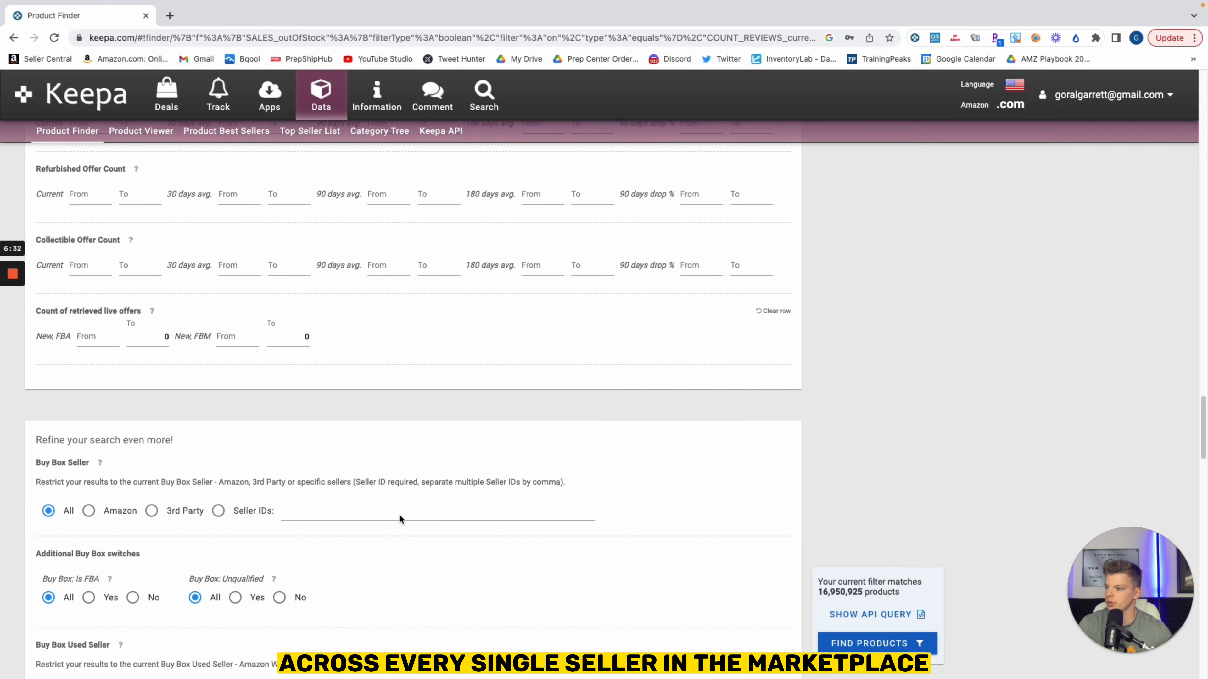
scroll(399, 513, "down", 3)
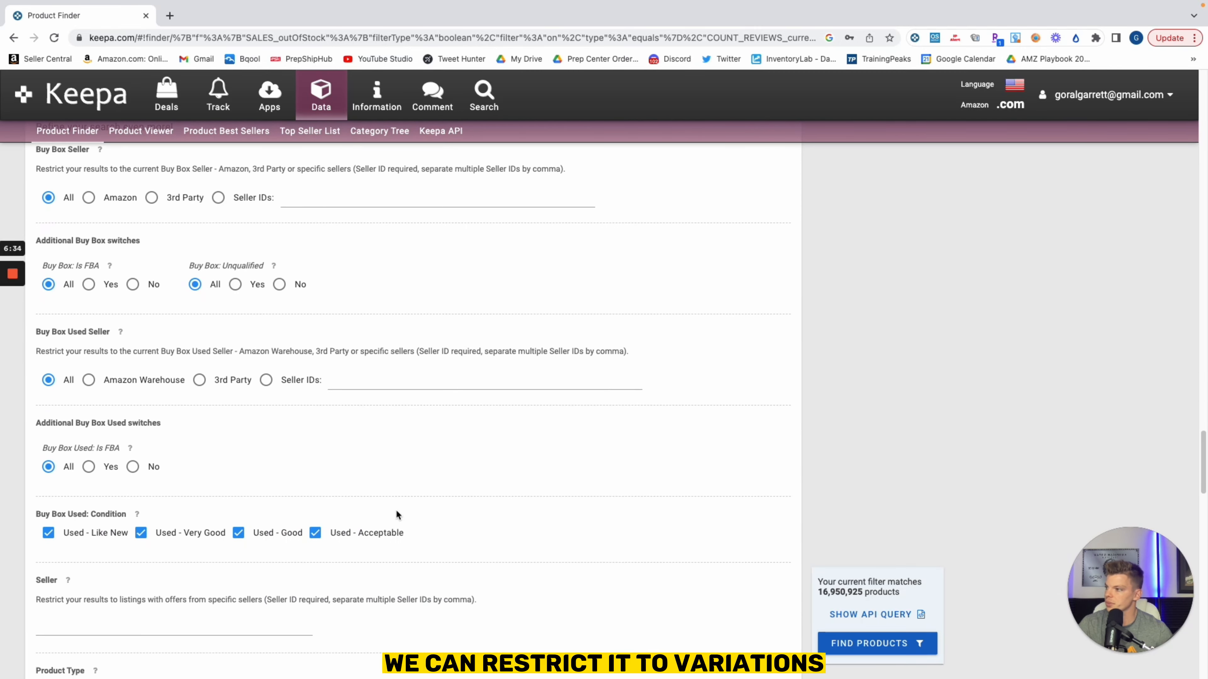
scroll(205, 555, "down", 5)
scroll(205, 556, "down", 3)
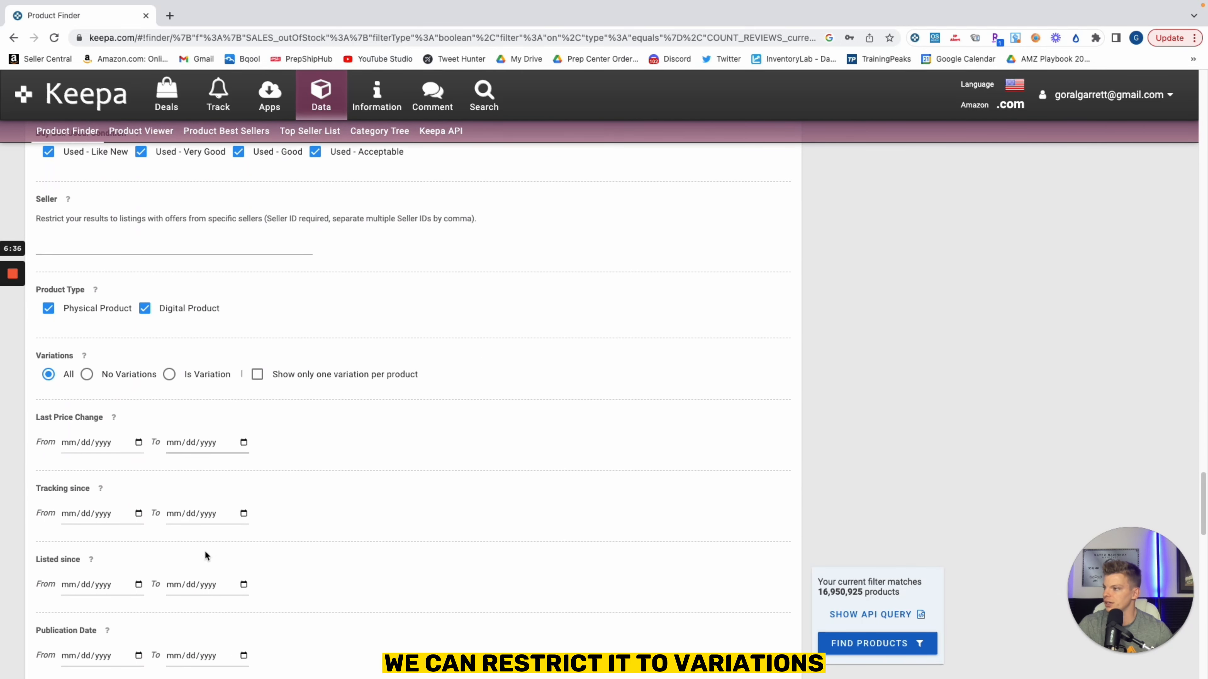
left_click(169, 374)
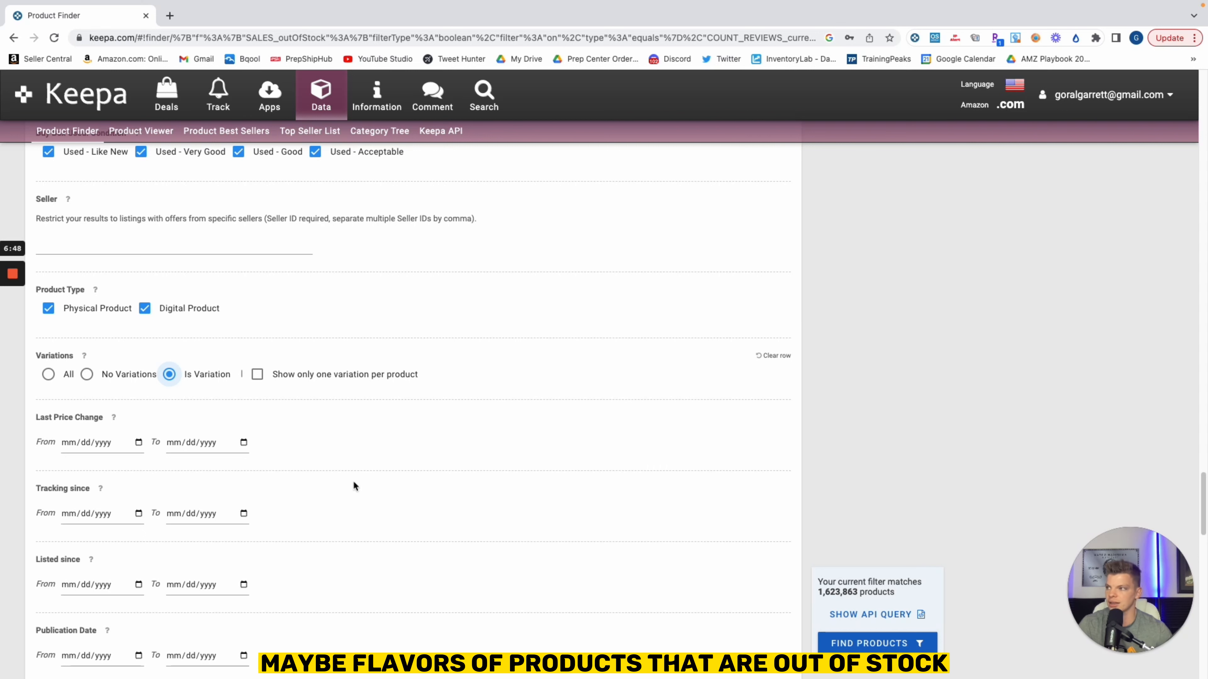
scroll(223, 470, "up", 6)
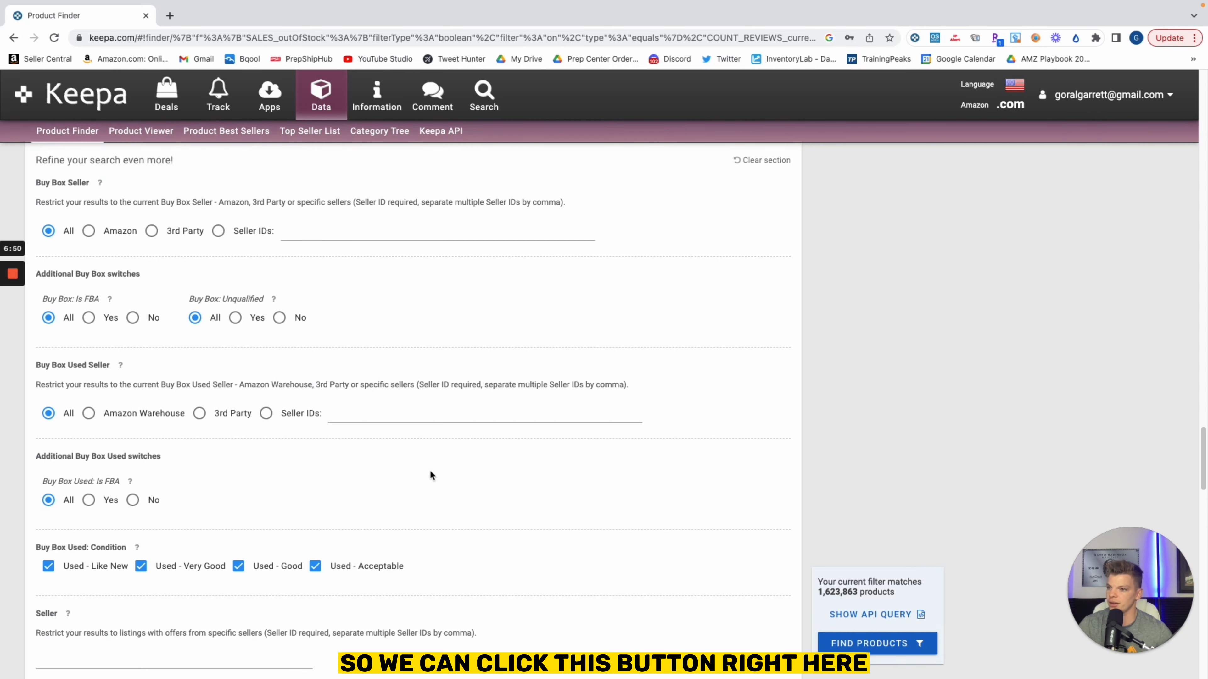
left_click_drag(820, 593, 835, 593)
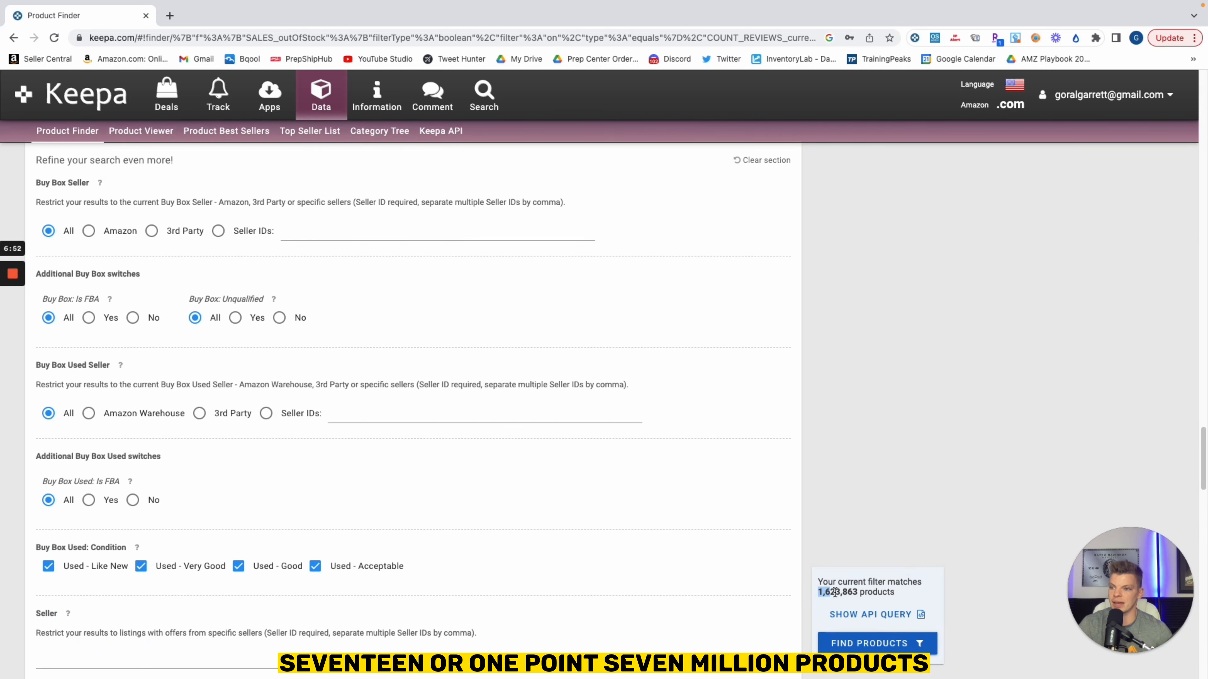
Try a minimum of 1 for the 90-day average Buy Box price, and clear that value again
scroll(795, 474, "up", 20)
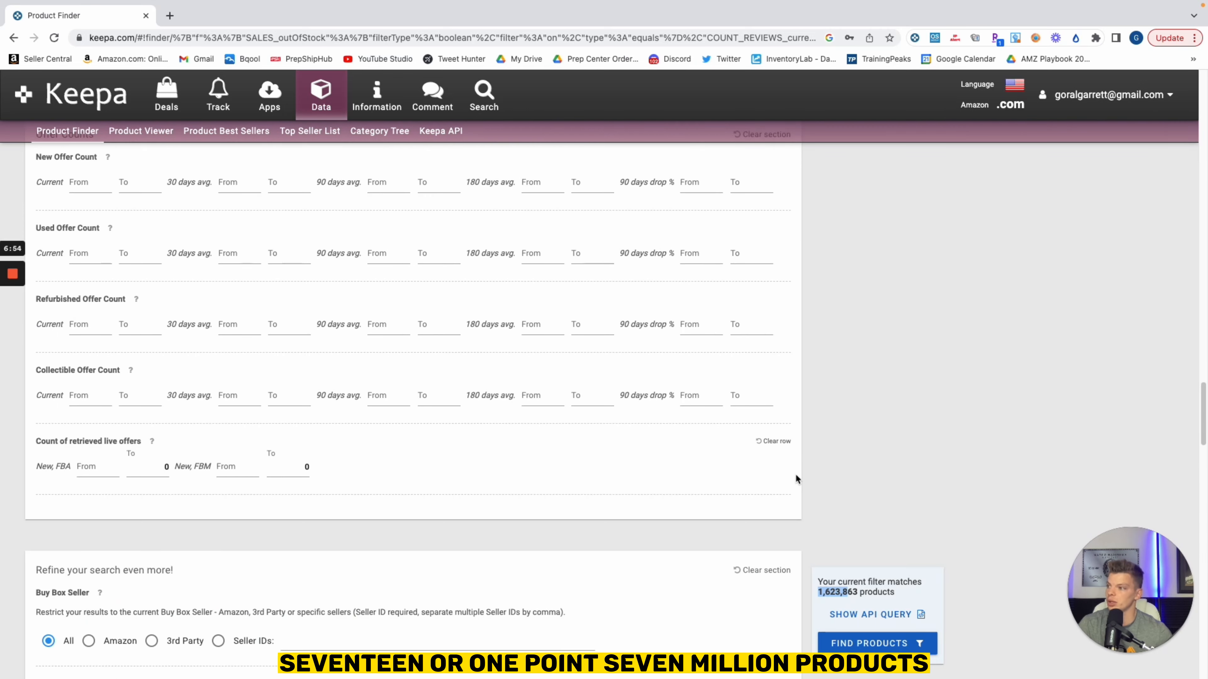
scroll(795, 474, "up", 6)
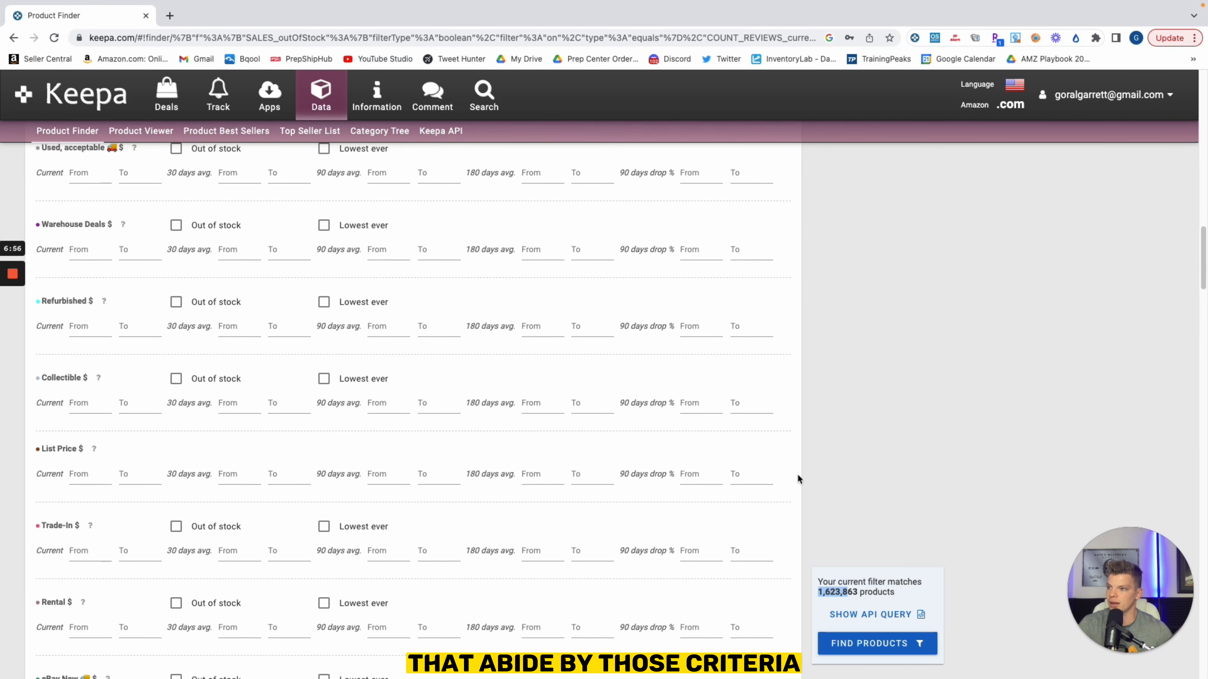
scroll(794, 486, "up", 12)
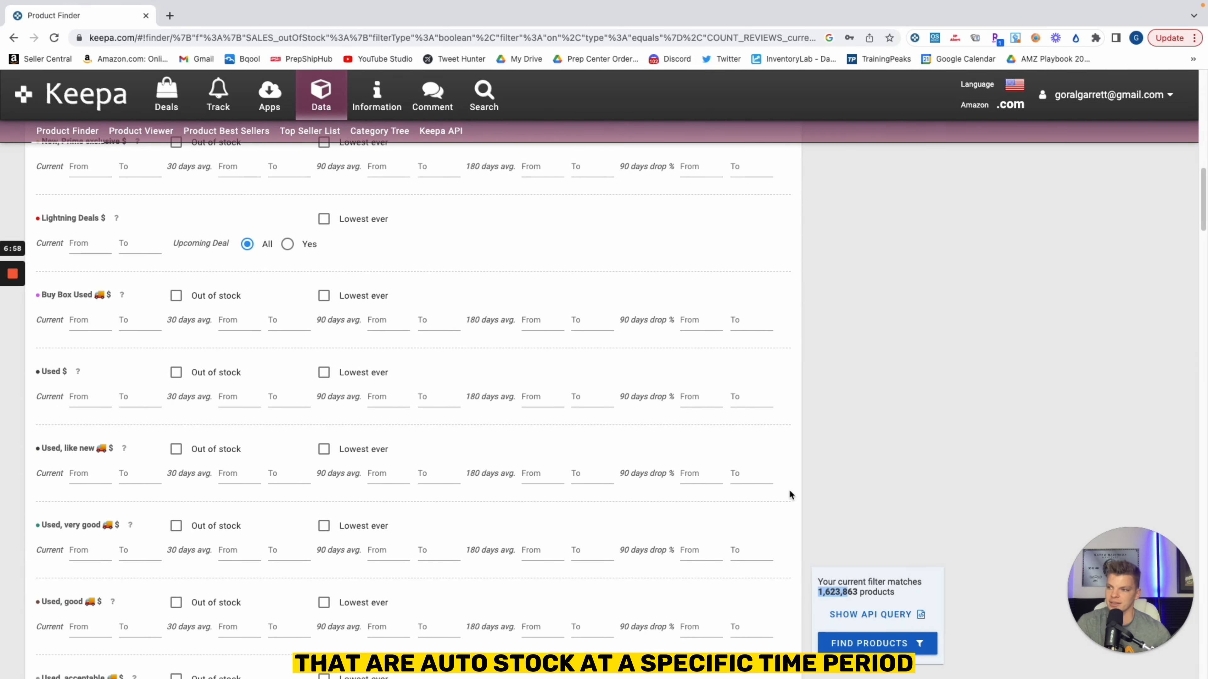
scroll(789, 495, "up", 8)
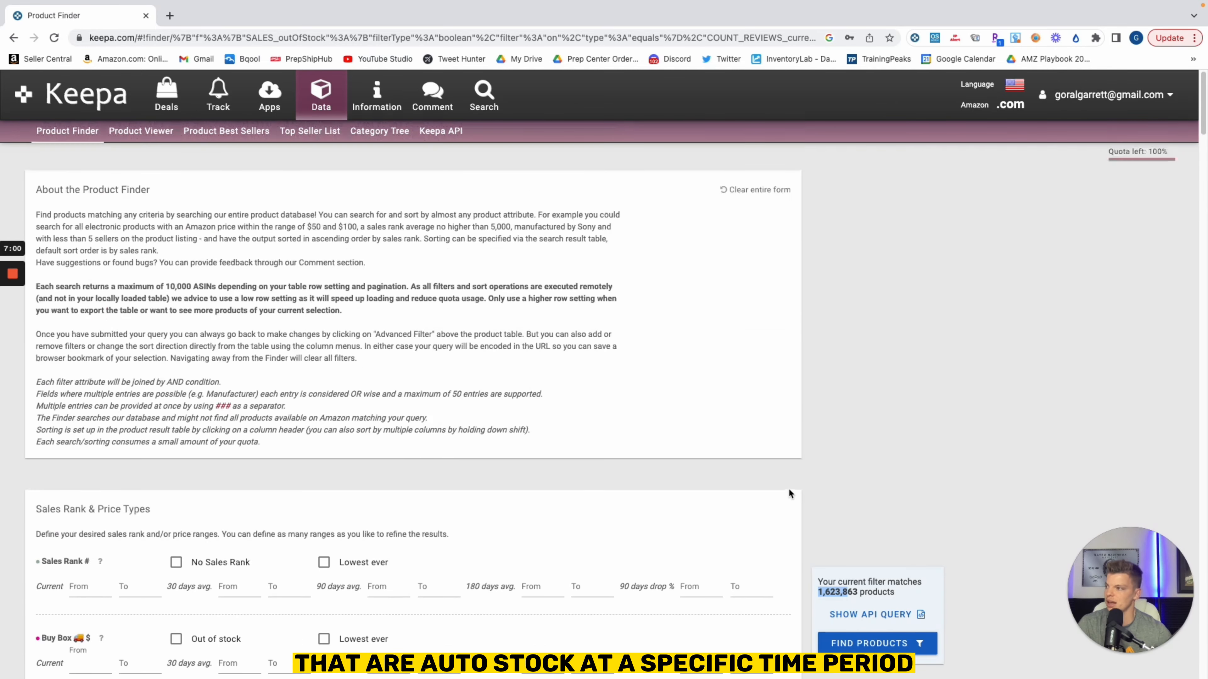
scroll(374, 587, "down", 3)
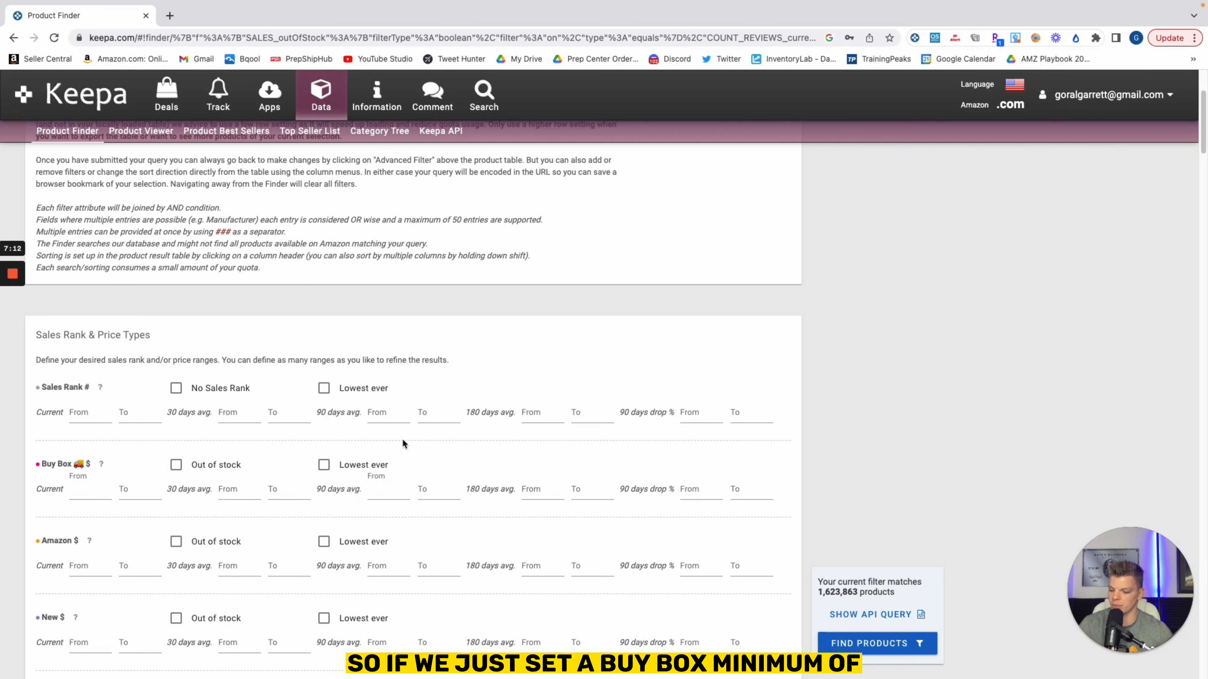
type("1")
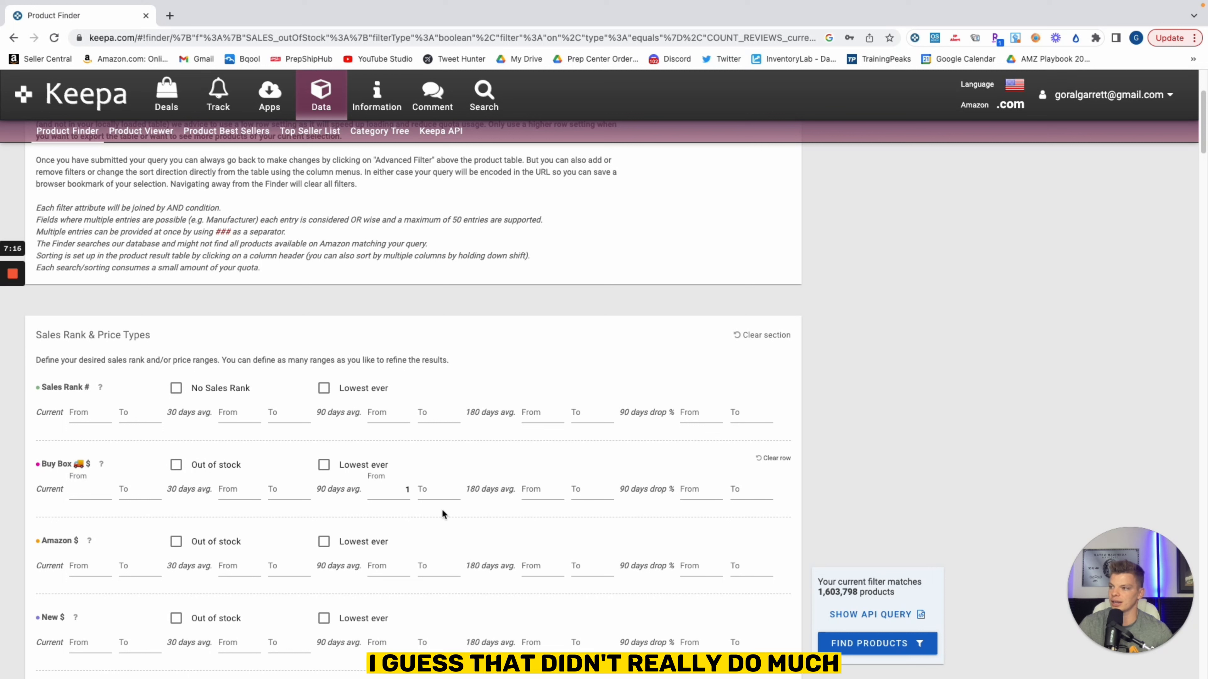
key("BackSpace")
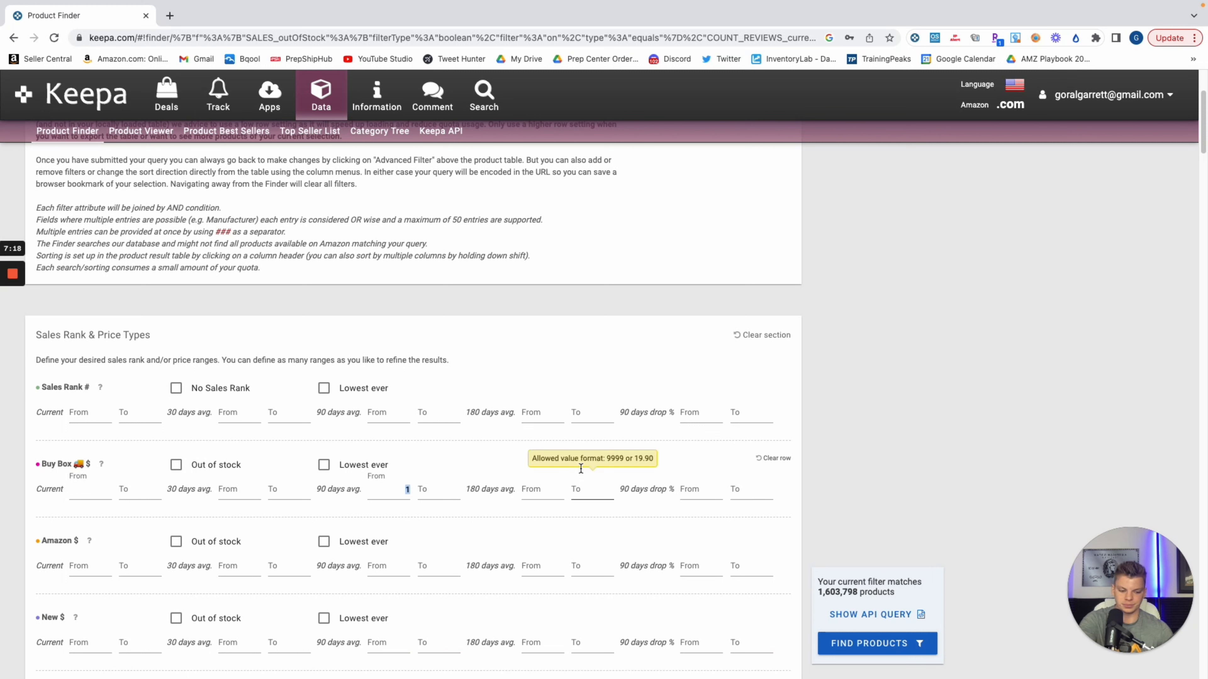
key("BackSpace")
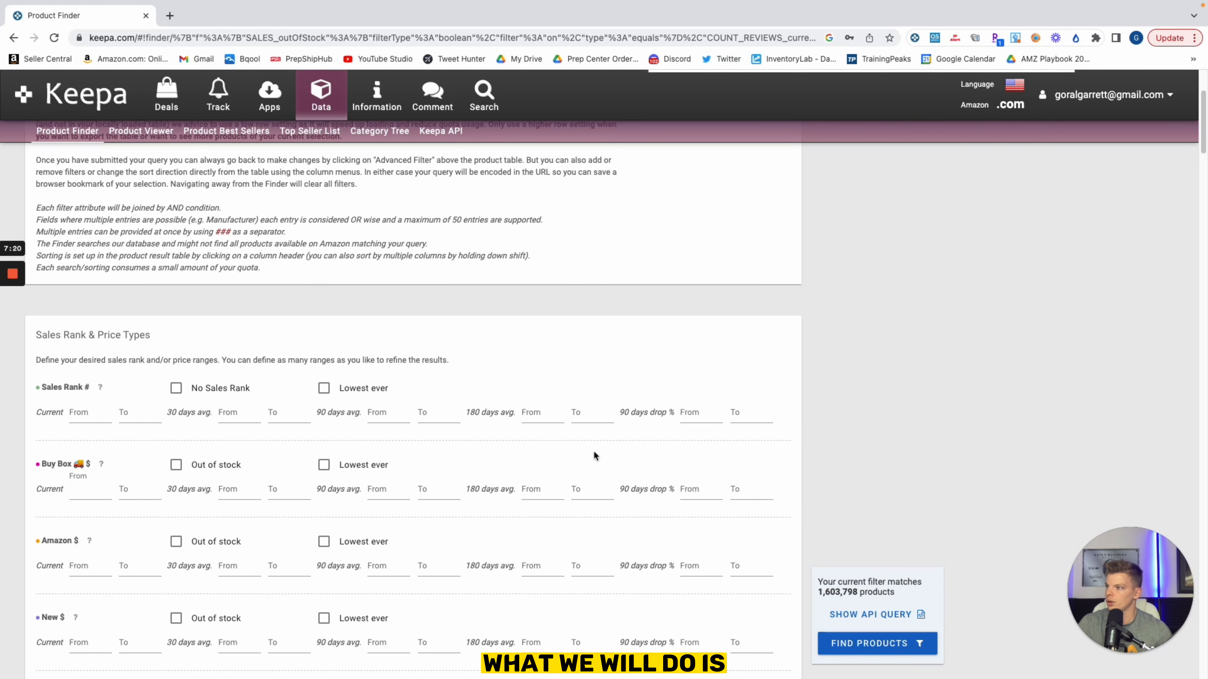
Set the maximum 90-day average Sales Rank to 50000
scroll(387, 473, "down", 1)
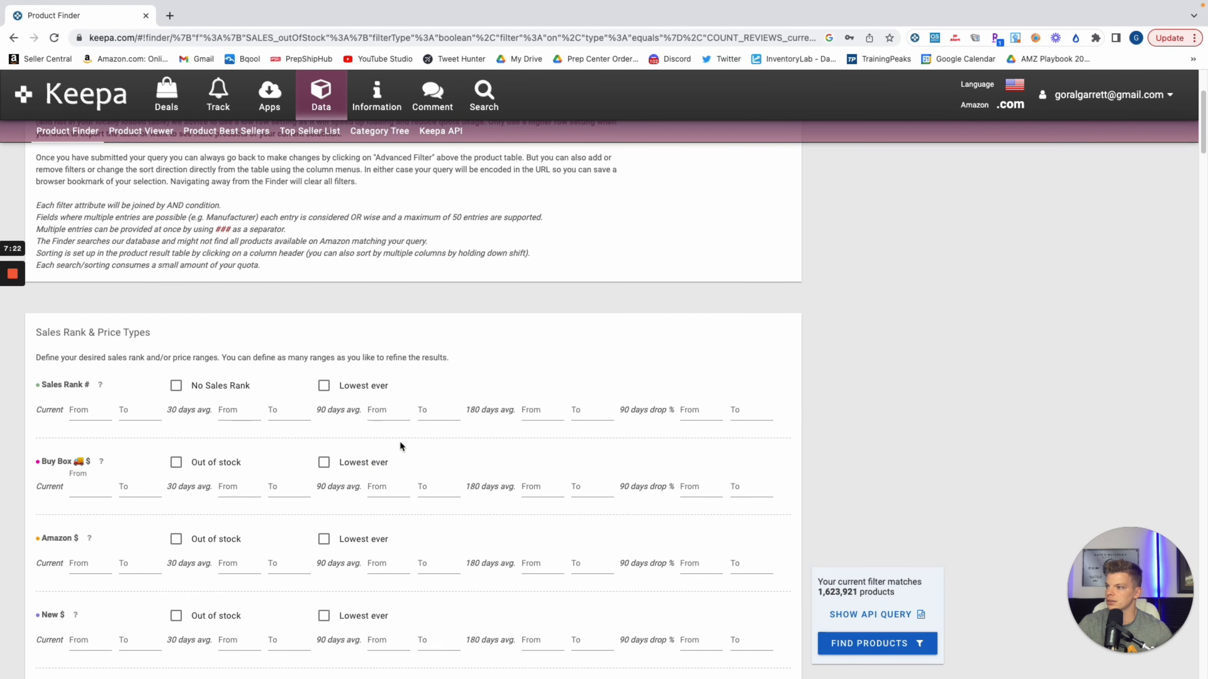
left_click_drag(40, 389, 79, 389)
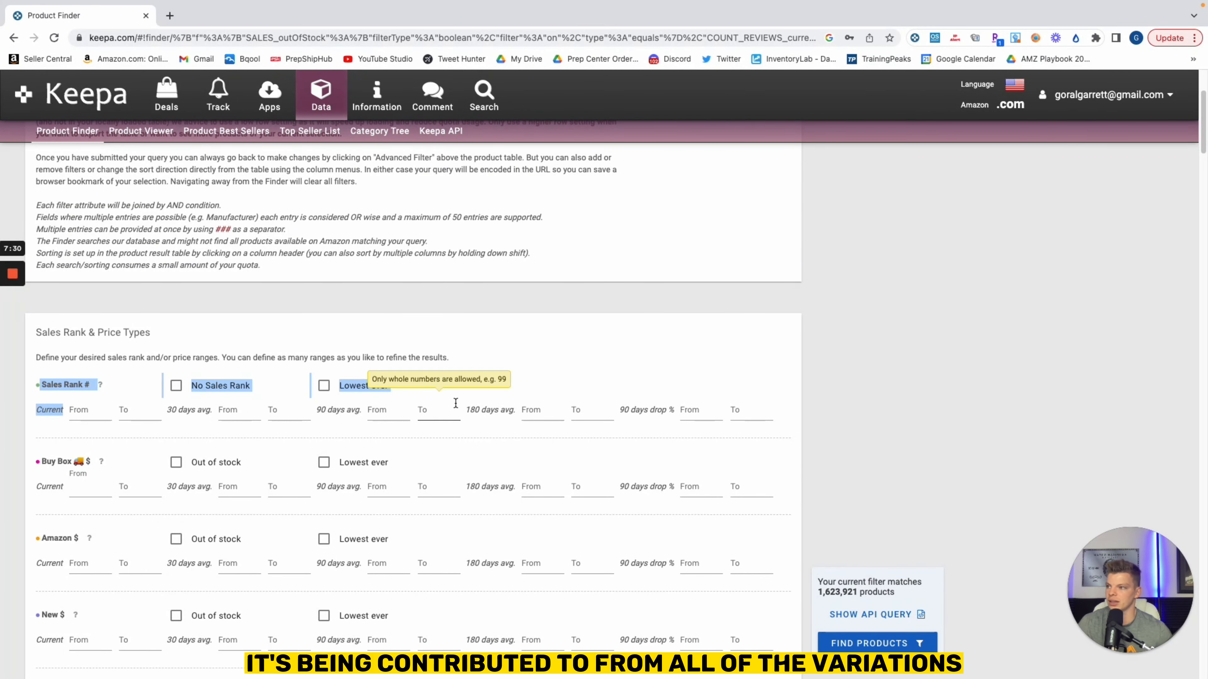
left_click(848, 404)
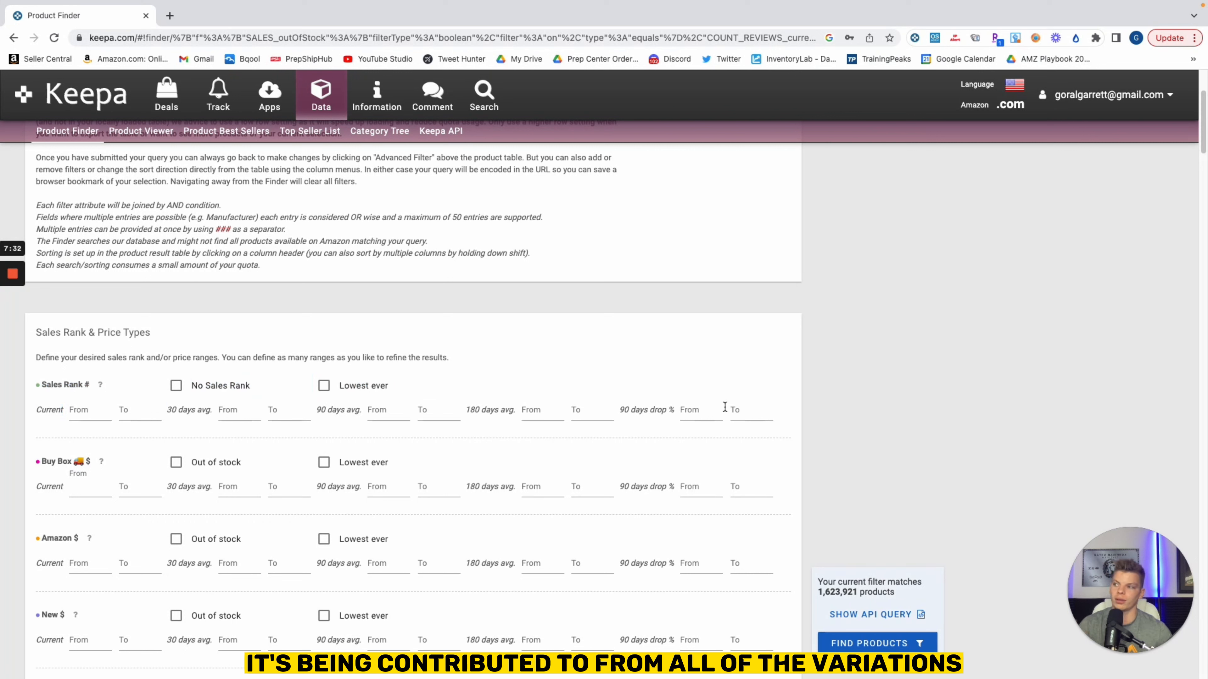
left_click(427, 415)
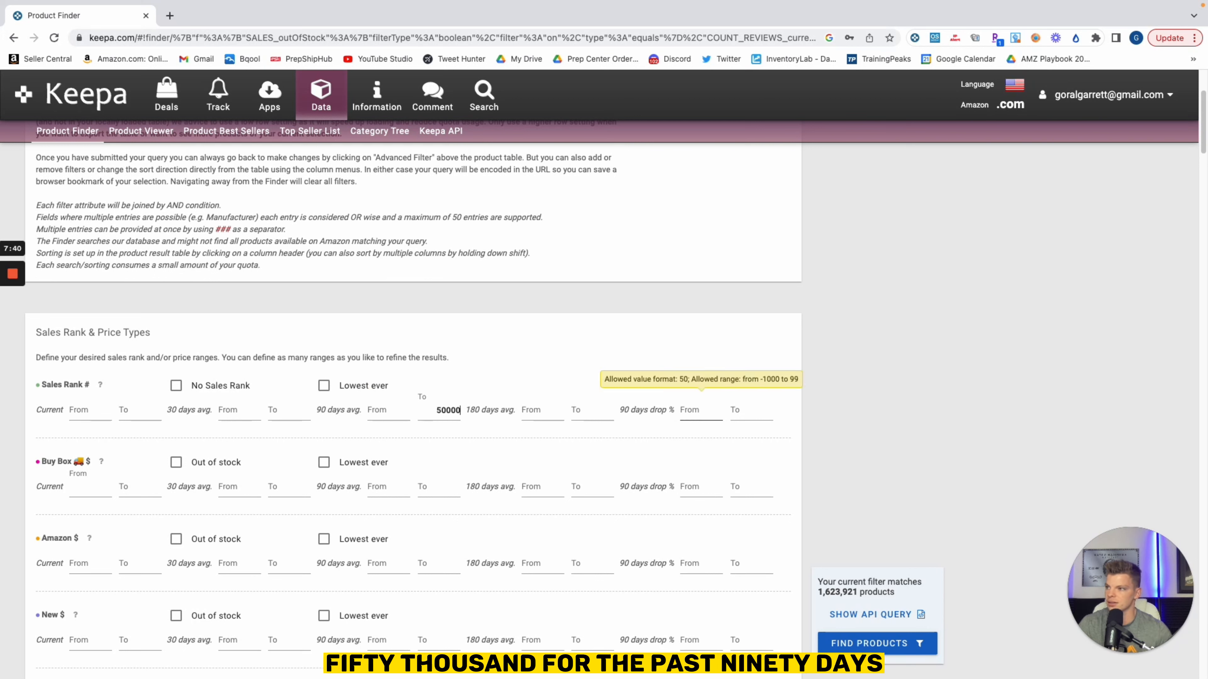
left_click(984, 393)
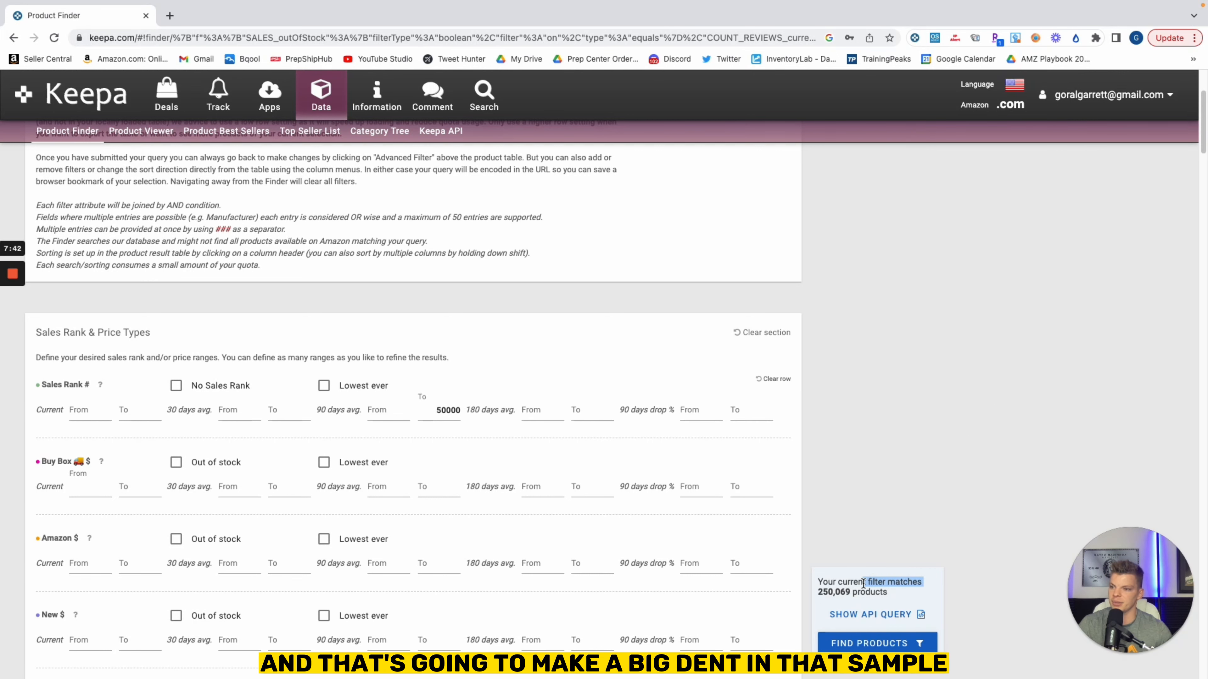
Limit the root category to Clothing, Shoes & Jewelry
scroll(827, 490, "down", 20)
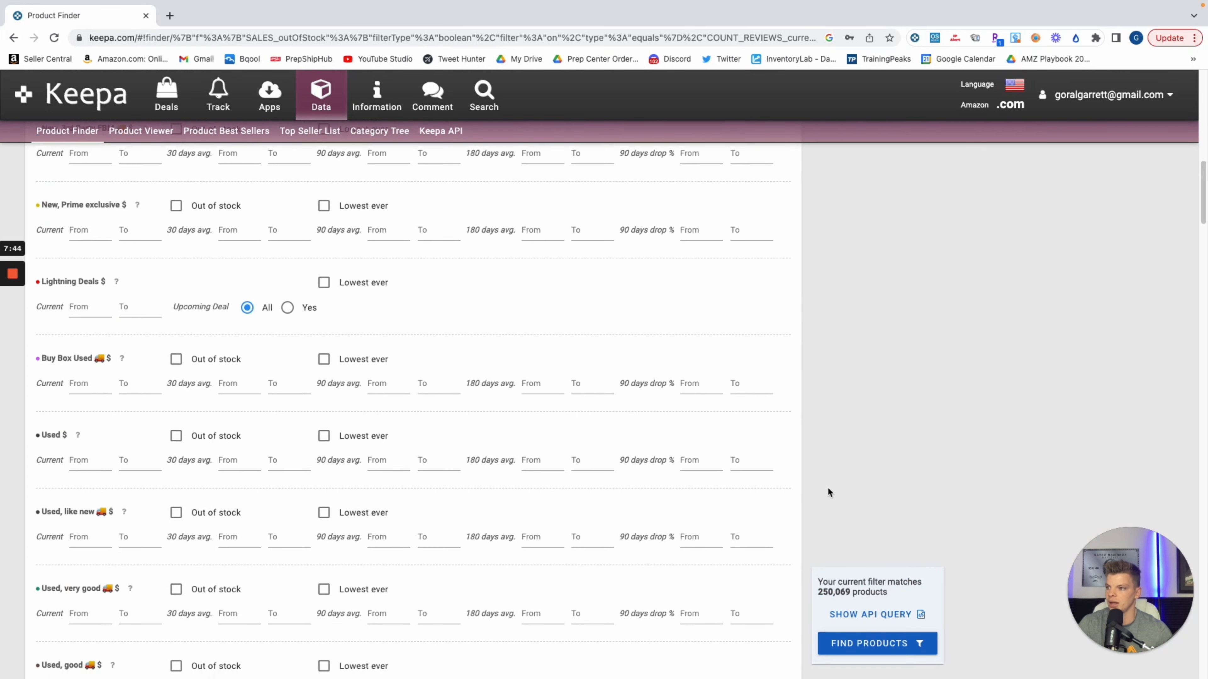
scroll(589, 499, "up", 10)
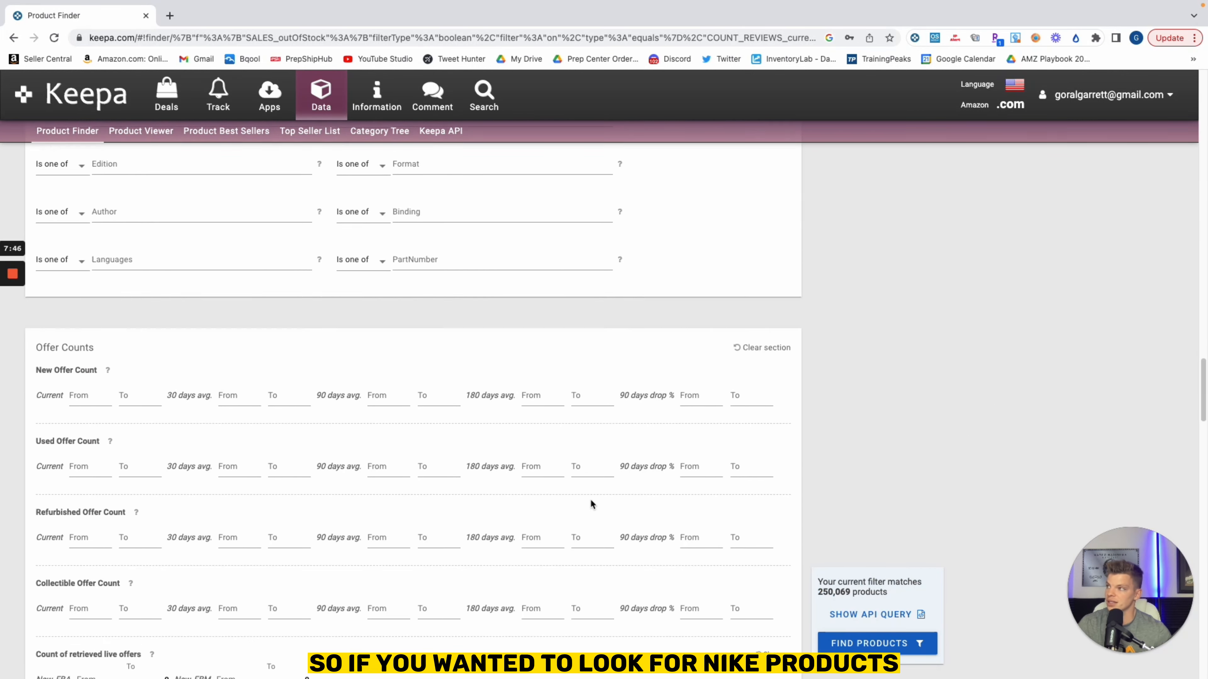
scroll(580, 496, "up", 1)
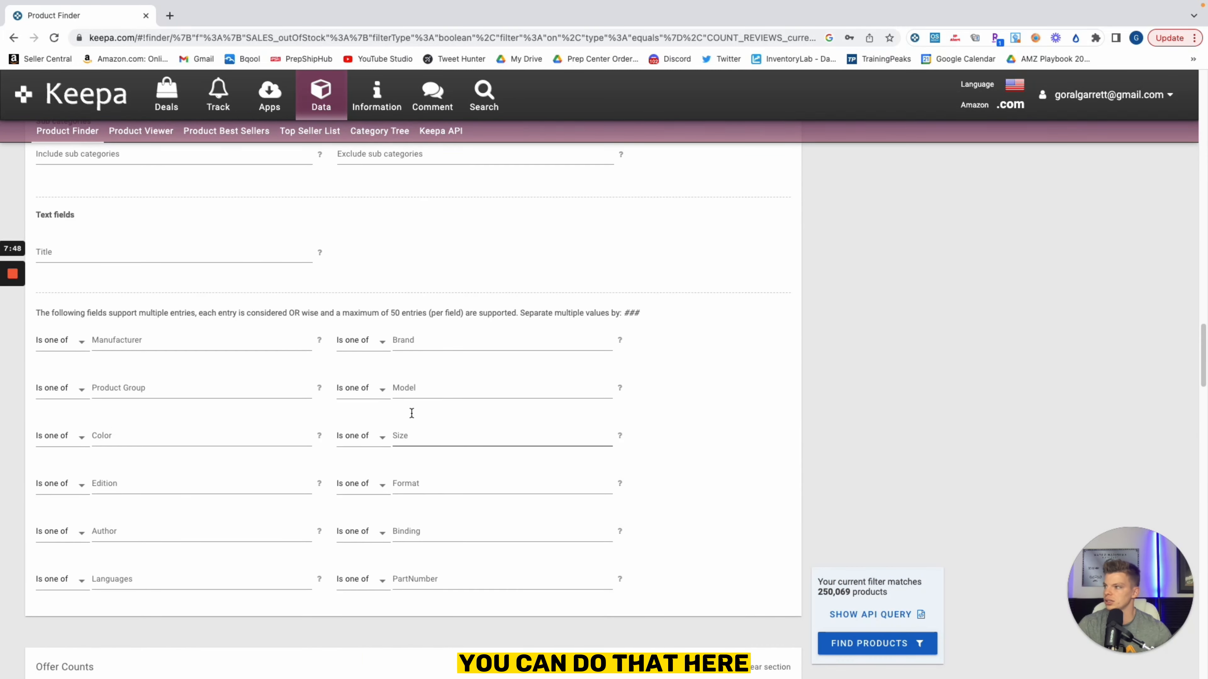
left_click(425, 343)
left_click(607, 333)
scroll(491, 347, "up", 3)
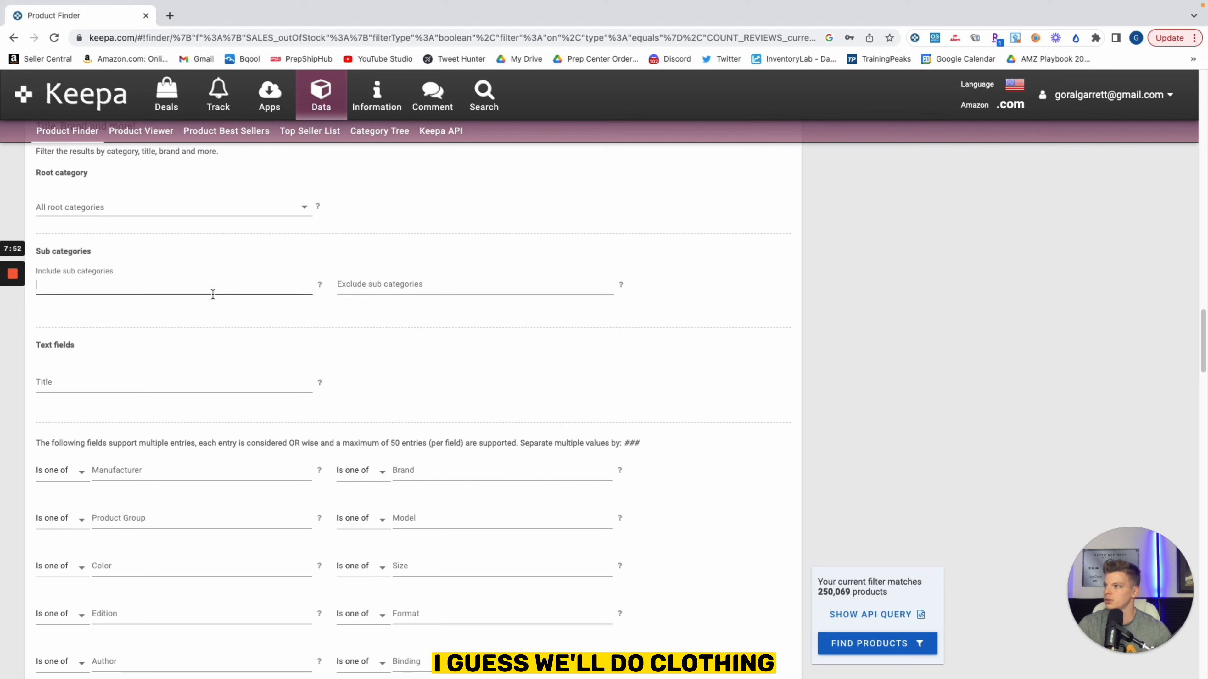
left_click(171, 207)
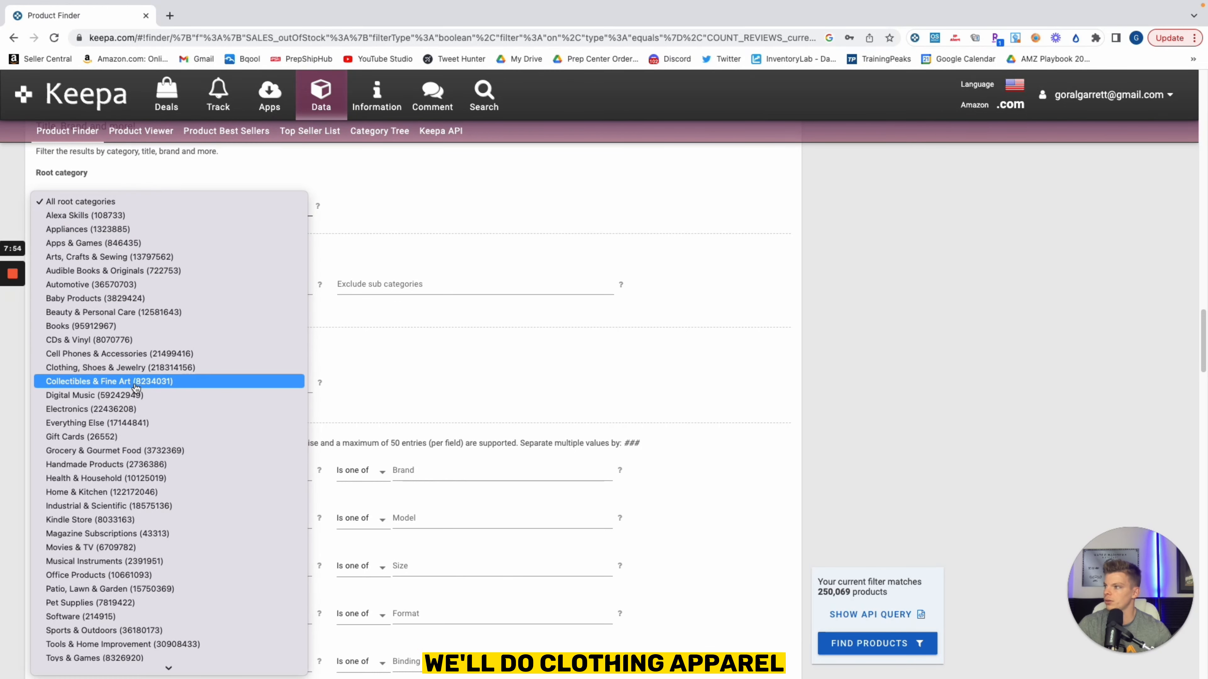
left_click(138, 369)
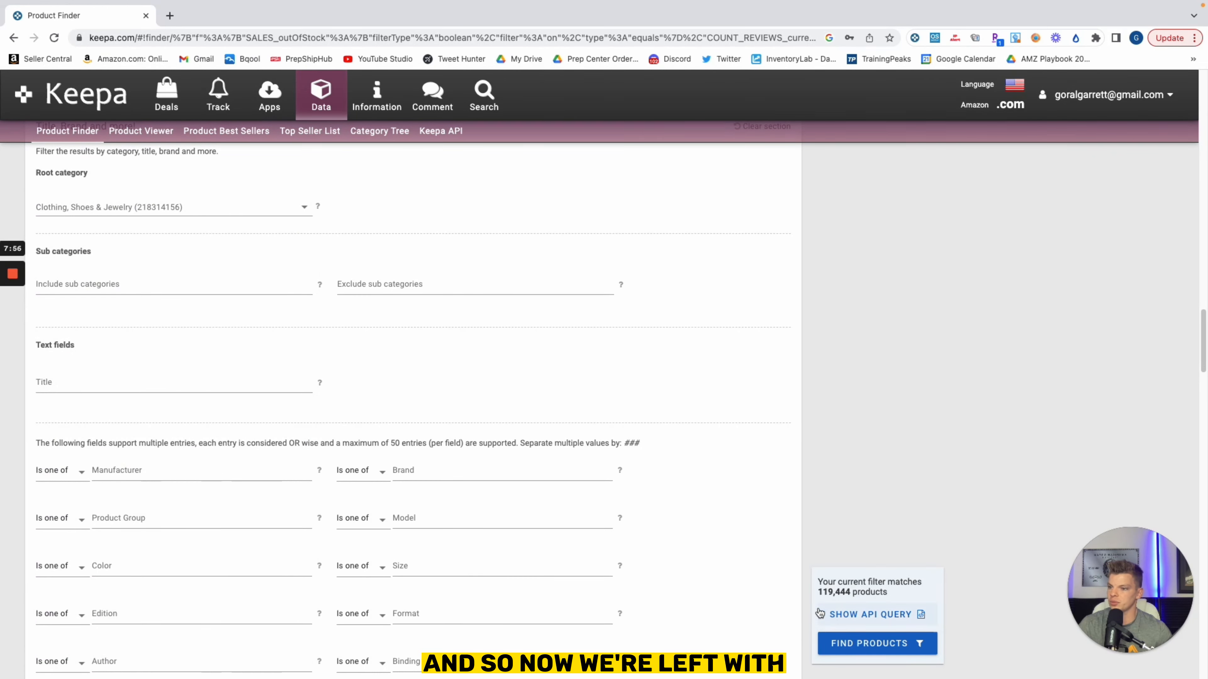
Restrict the brand to nike and run the product search
left_click(518, 470)
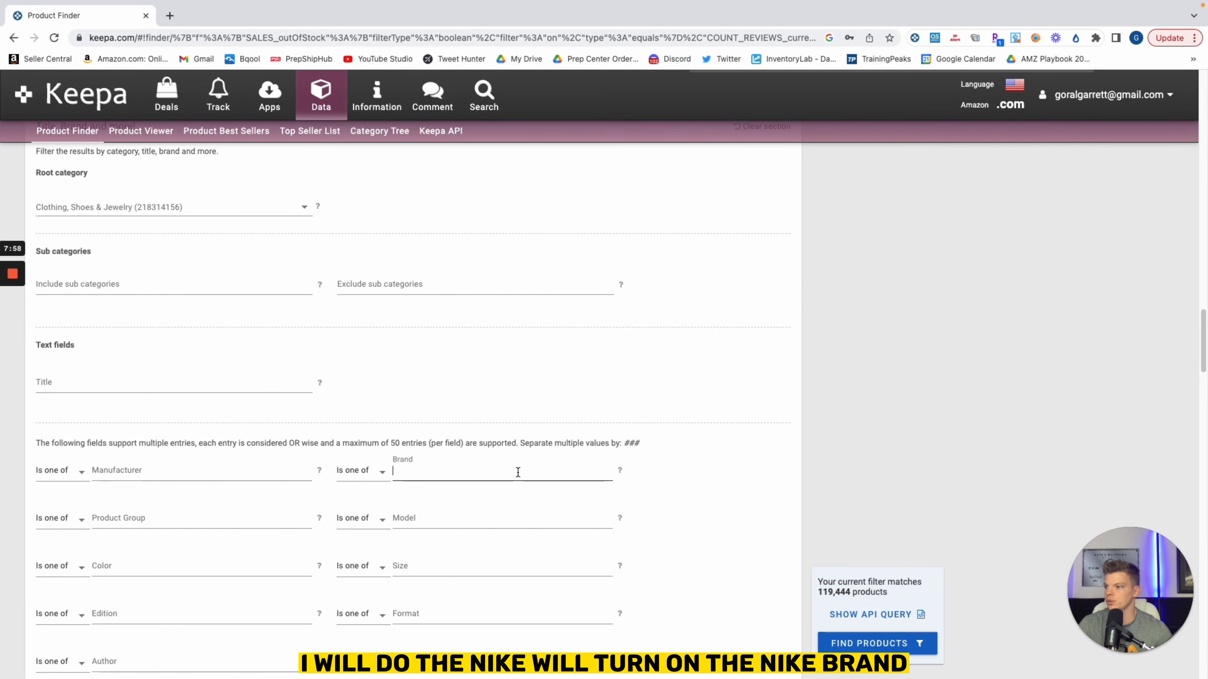
type("nike")
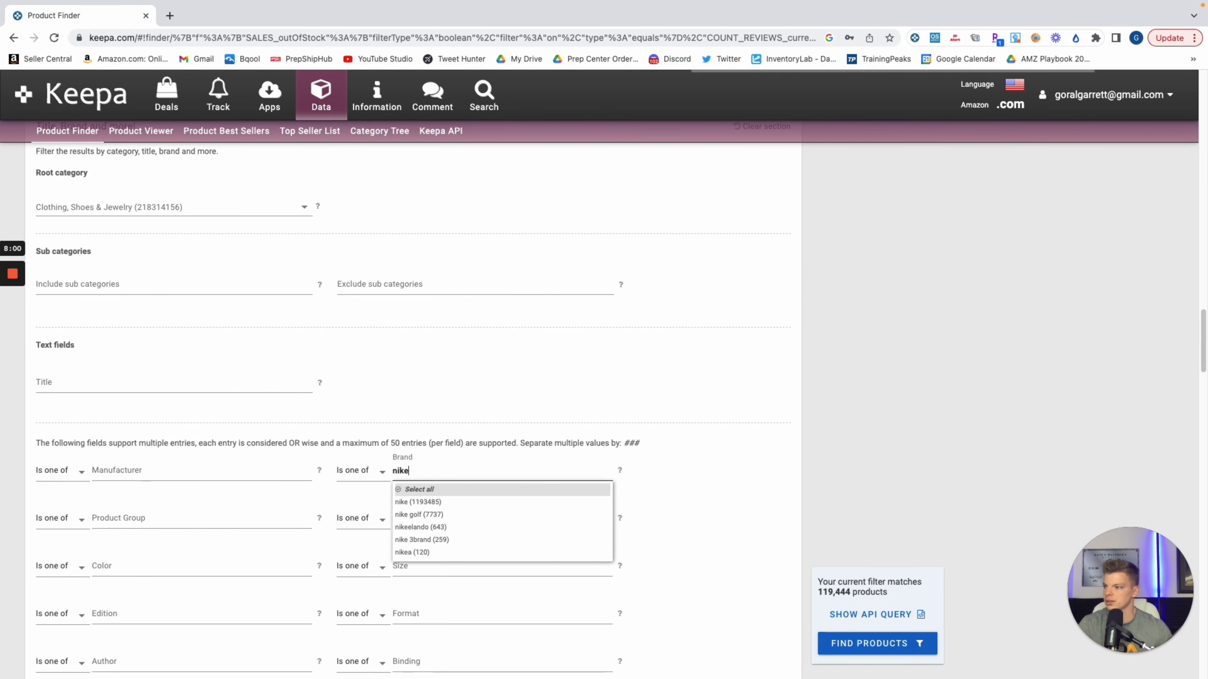
left_click(505, 502)
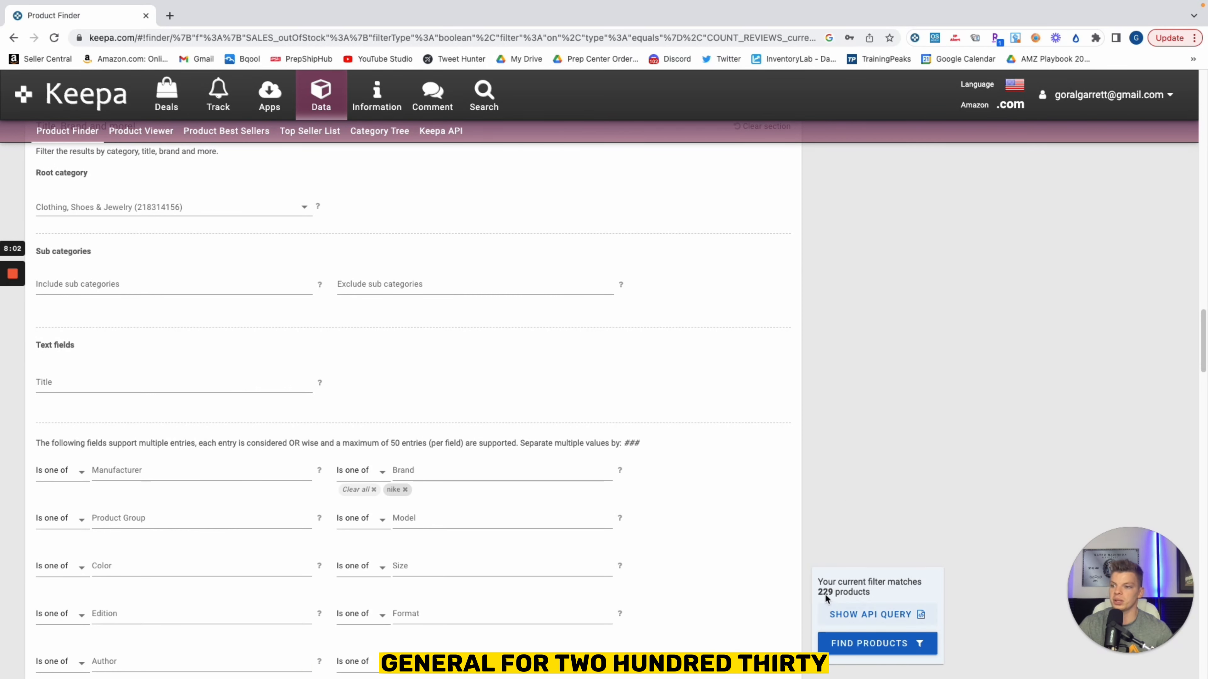
left_click(871, 644)
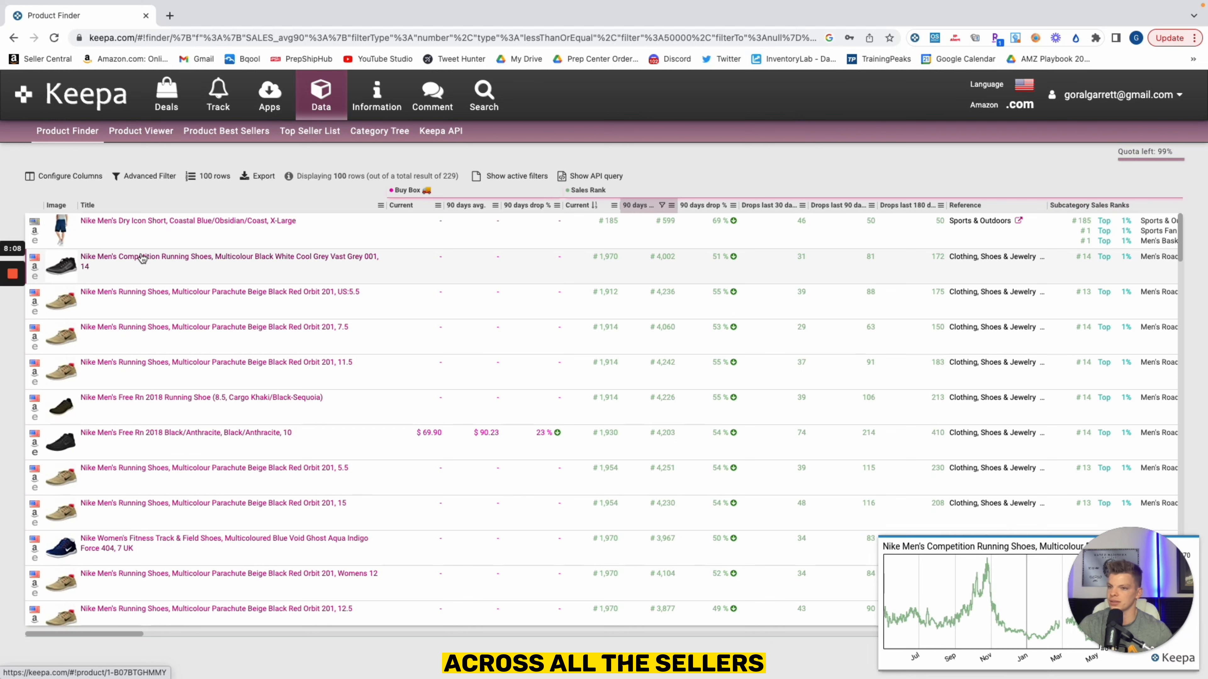
Browse the resulting Nike products and compare the price and sales rank history graphs of several shoes, shirts and shorts
mouse_move(274, 292)
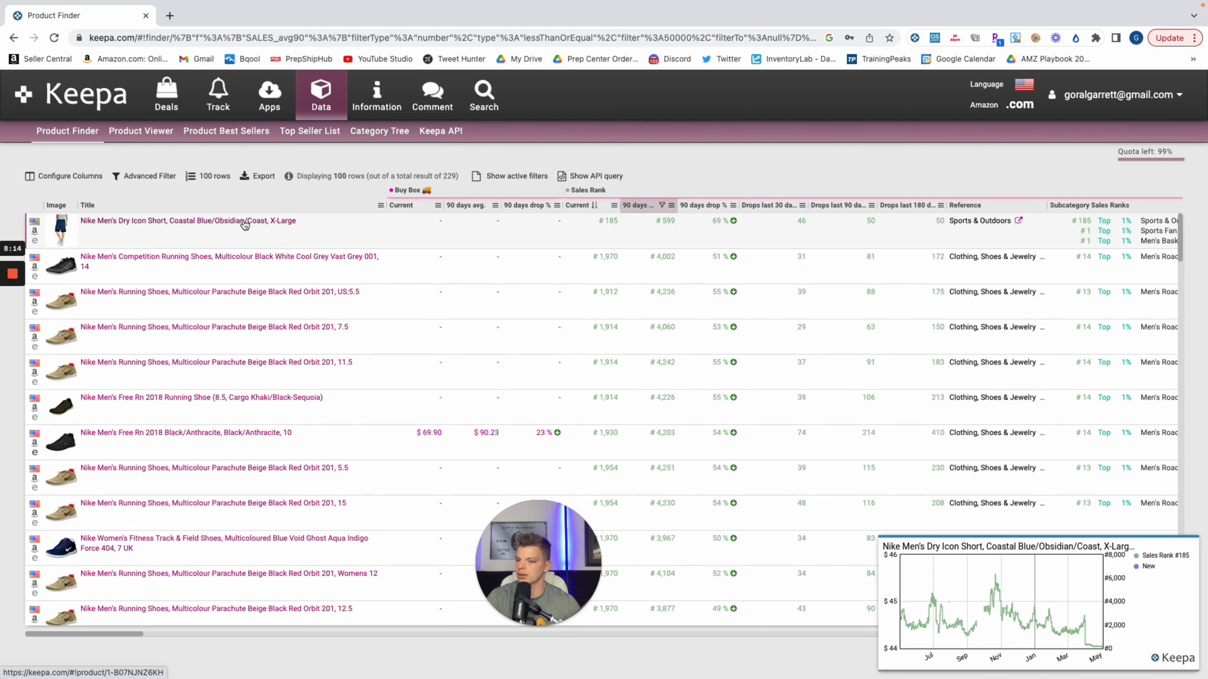
scroll(217, 356, "down", 5)
mouse_move(155, 414)
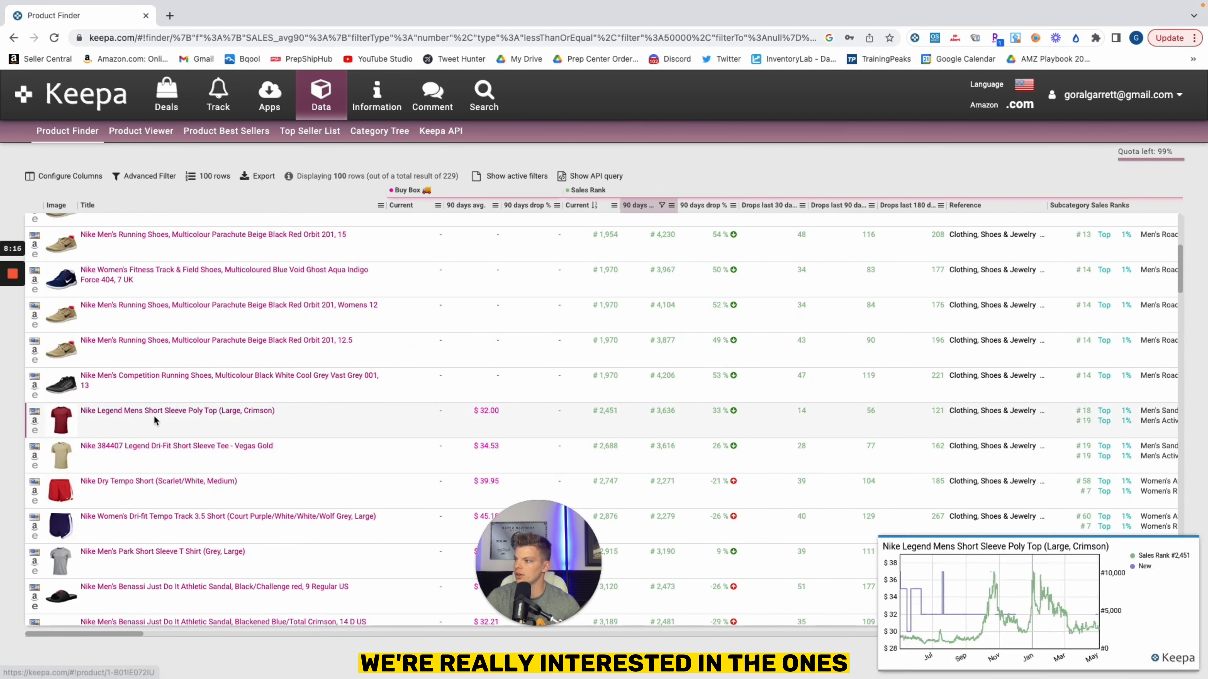
mouse_move(152, 451)
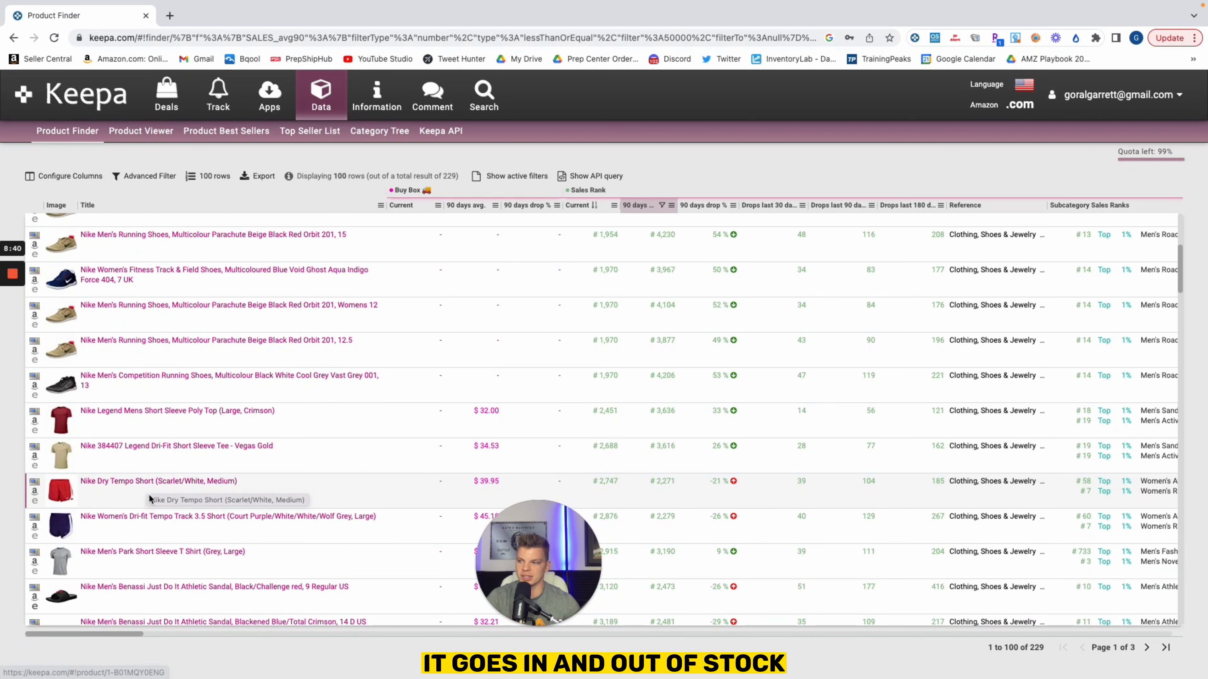
mouse_move(149, 519)
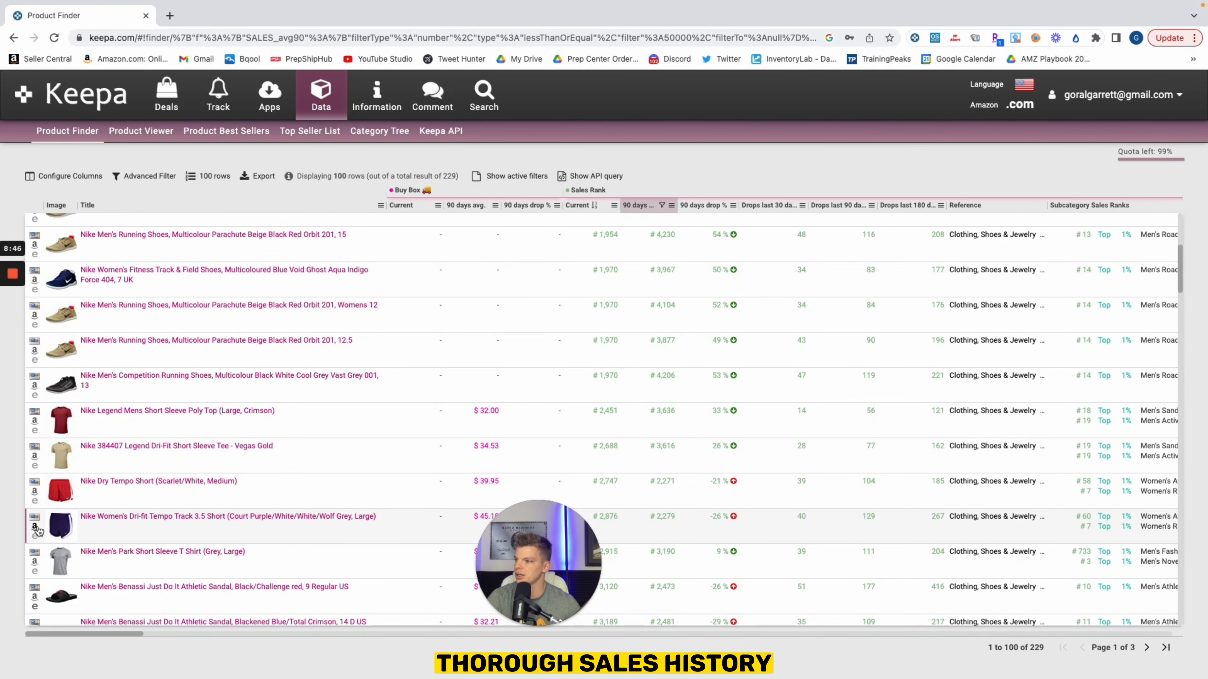
Open the Amazon listing for the Court Purple, Large Nike Women's Dri-fit Tempo Track 3.5 Short and examine its price and sales rank history
mouse_move(113, 521)
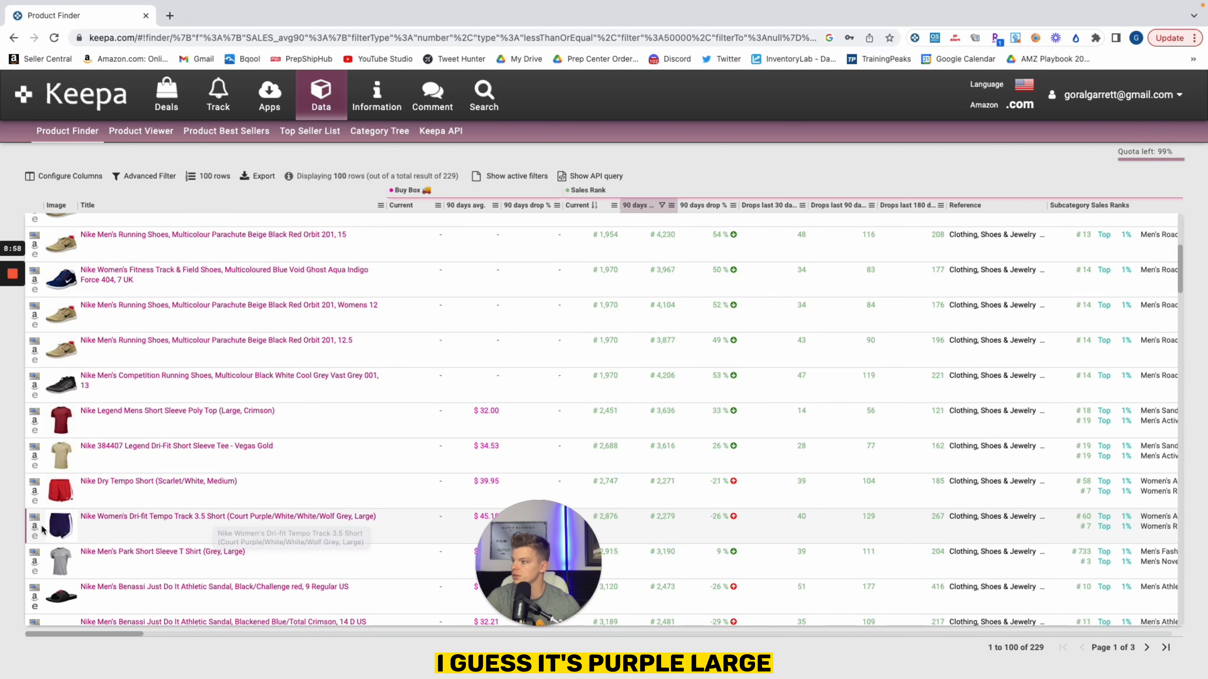
left_click(36, 530)
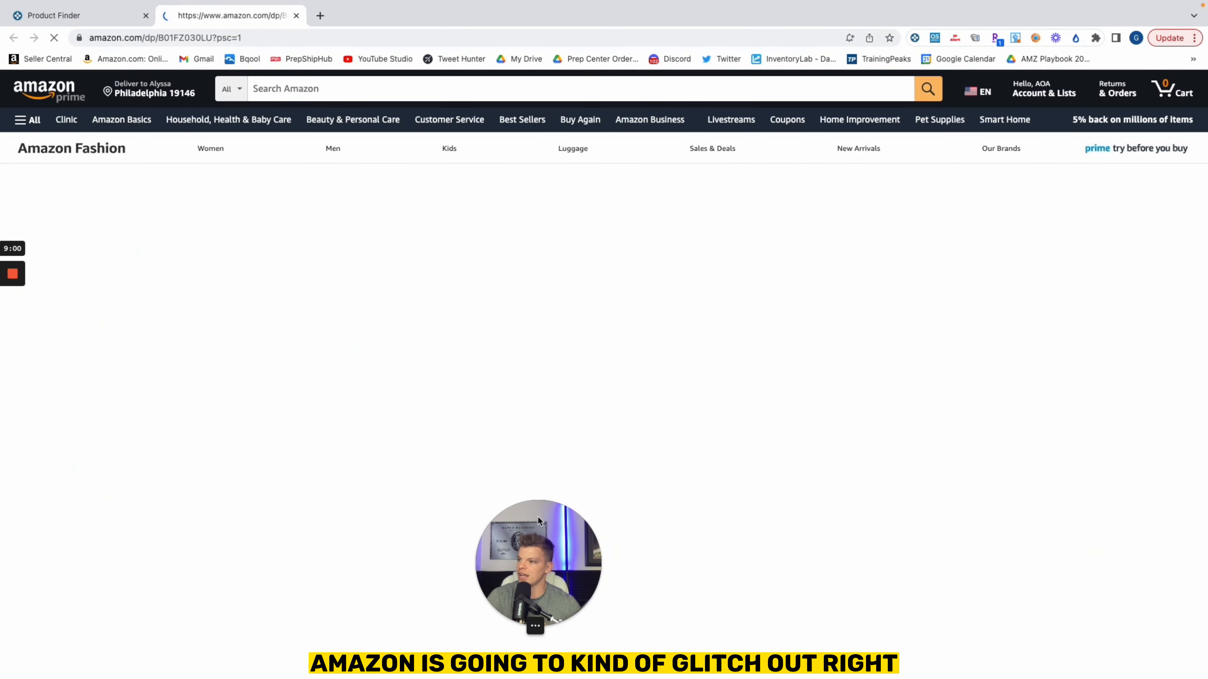
scroll(778, 542, "down", 10)
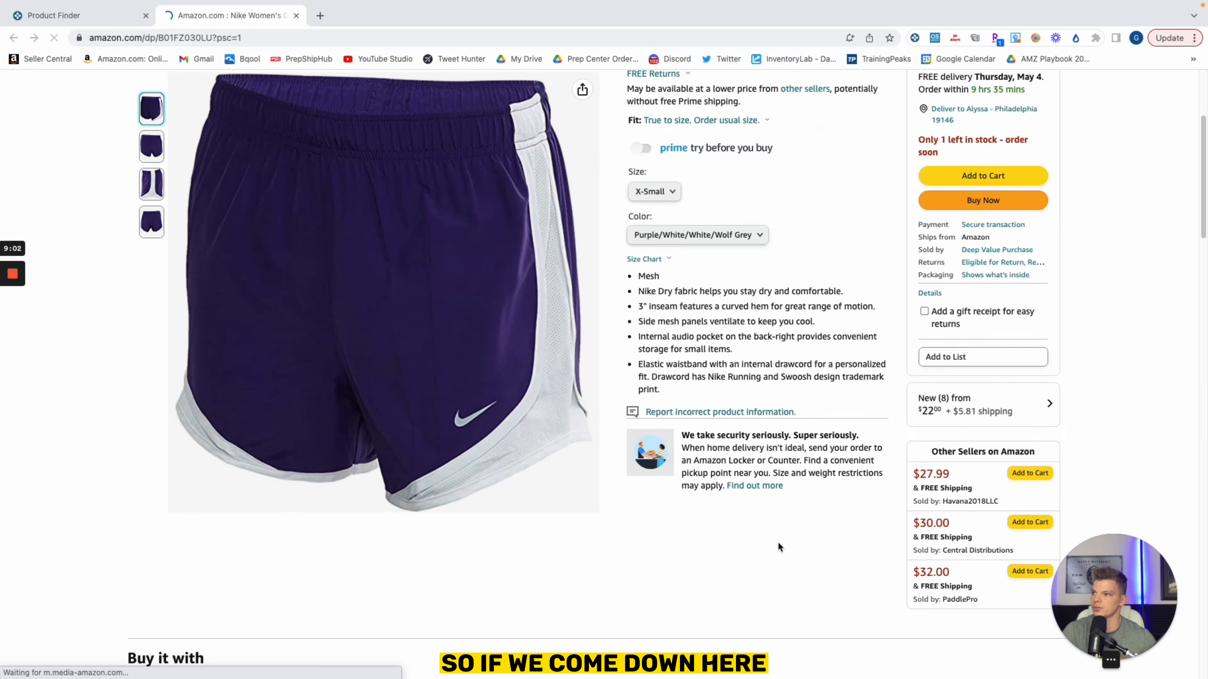
scroll(778, 546, "down", 5)
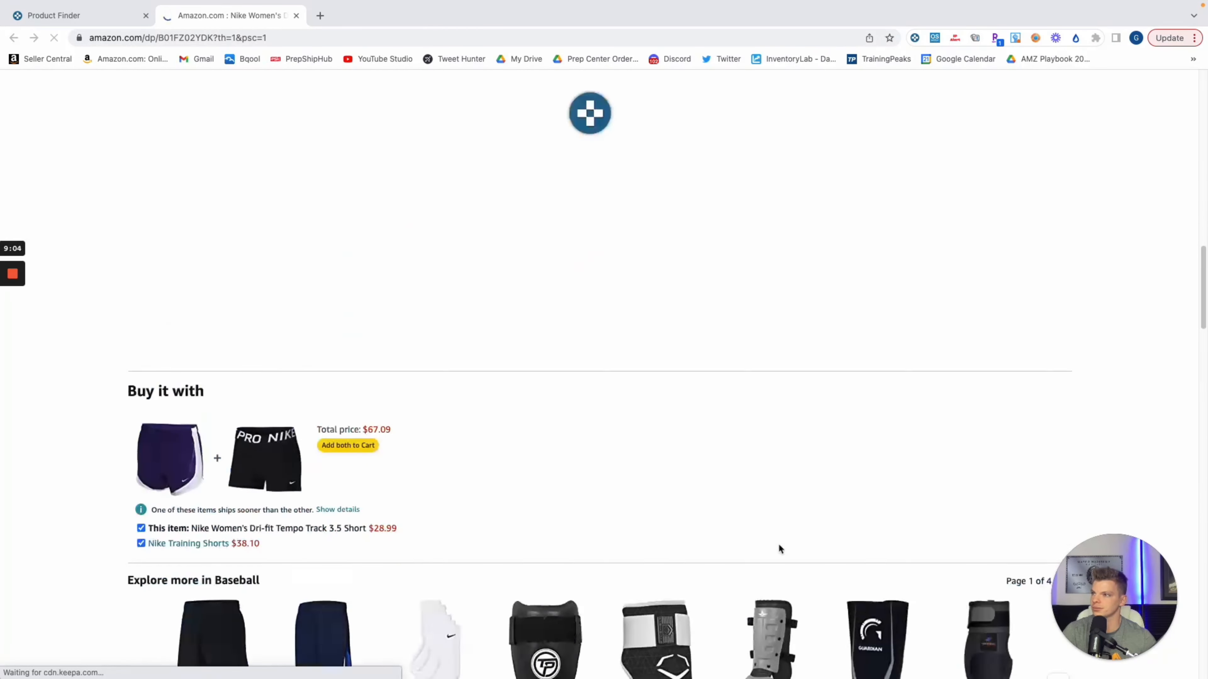
scroll(778, 543, "down", 2)
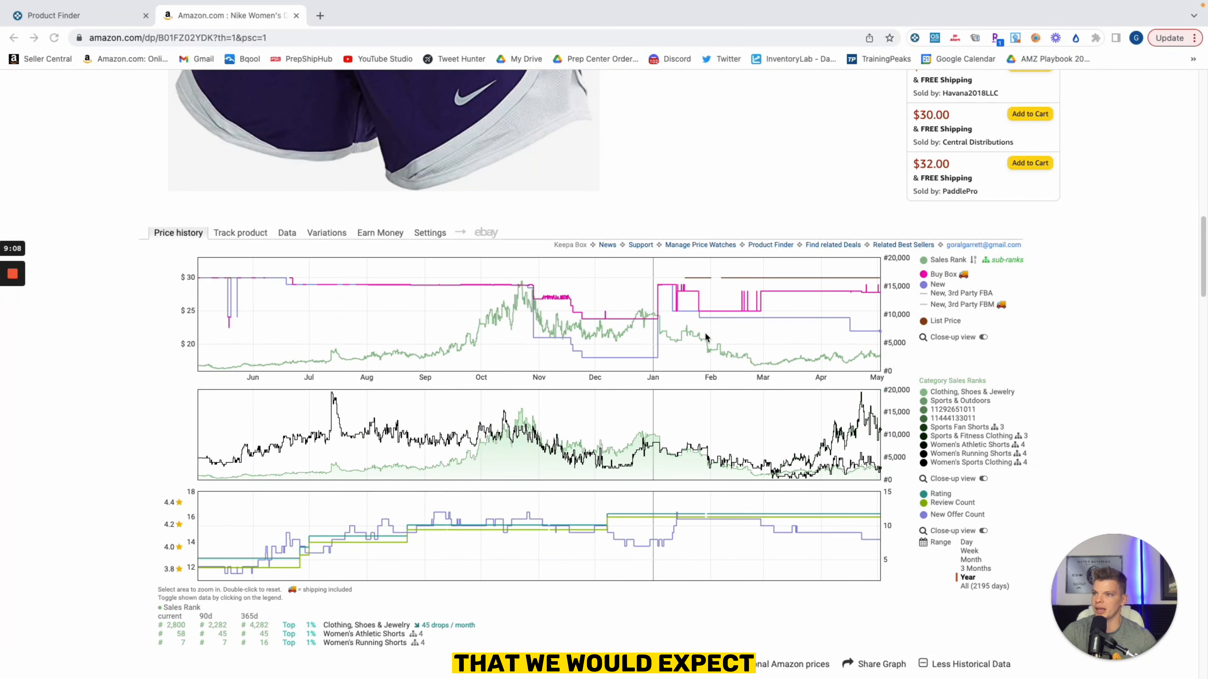
Check the size options on the Amazon listing and compare them with the shorts' size in the Keepa results
scroll(666, 337, "up", 9)
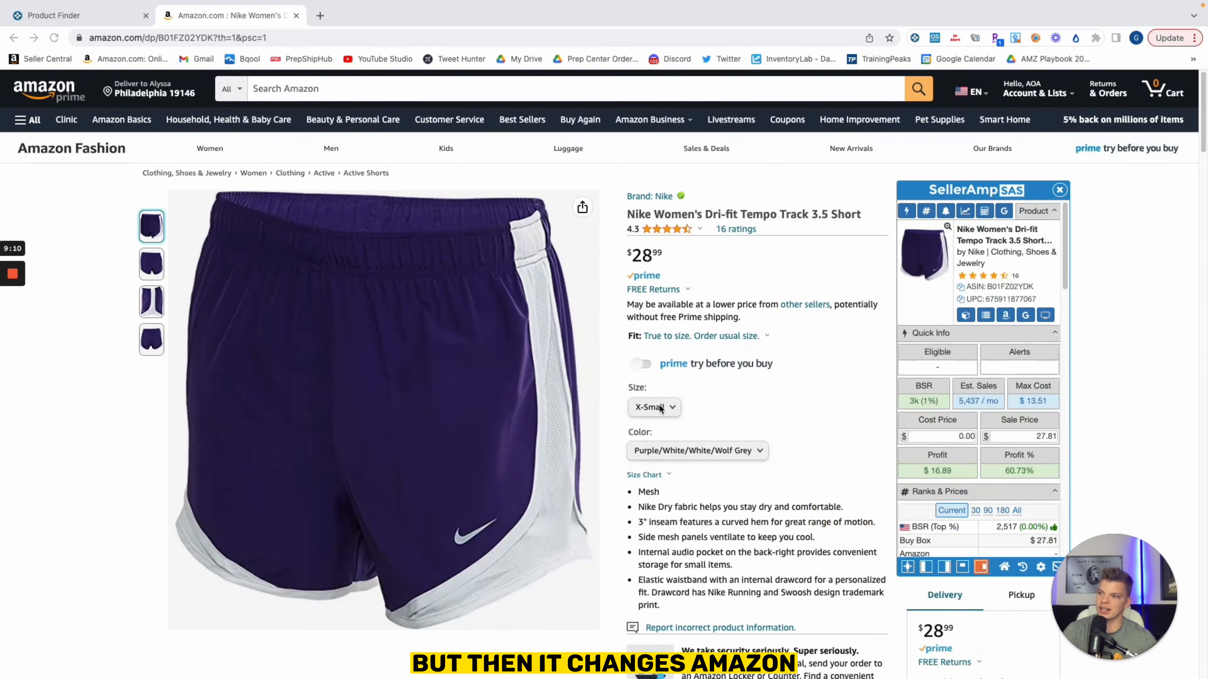
left_click(723, 409)
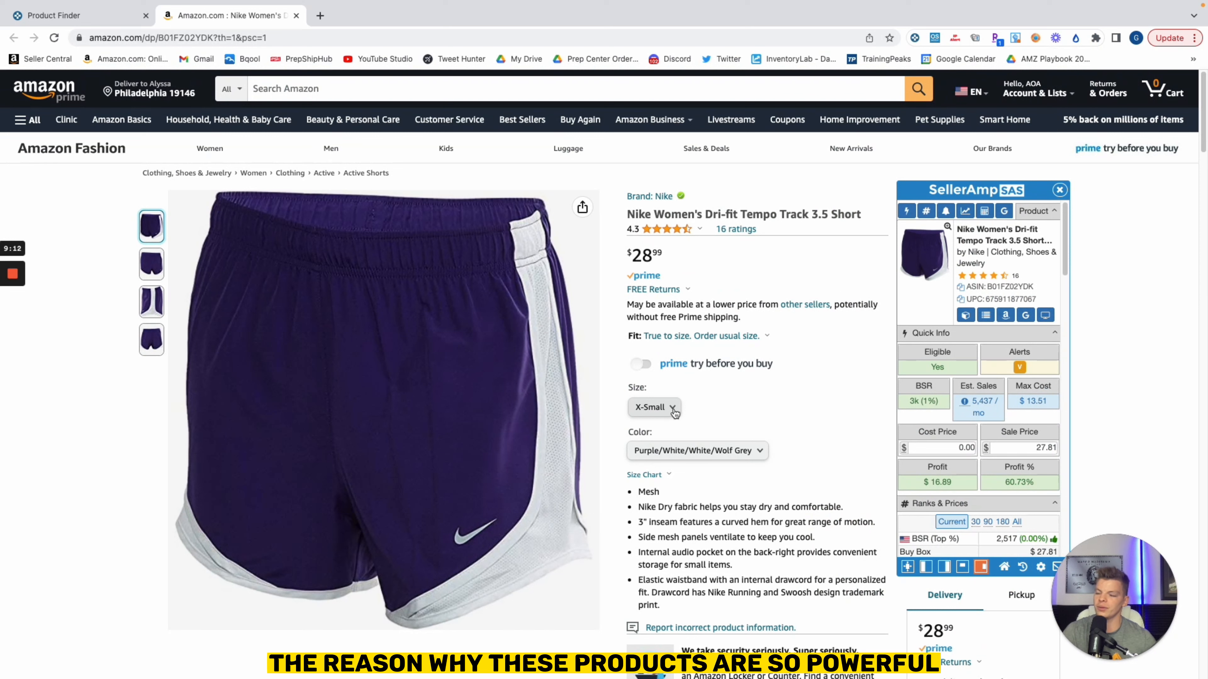
left_click(656, 408)
left_click(723, 408)
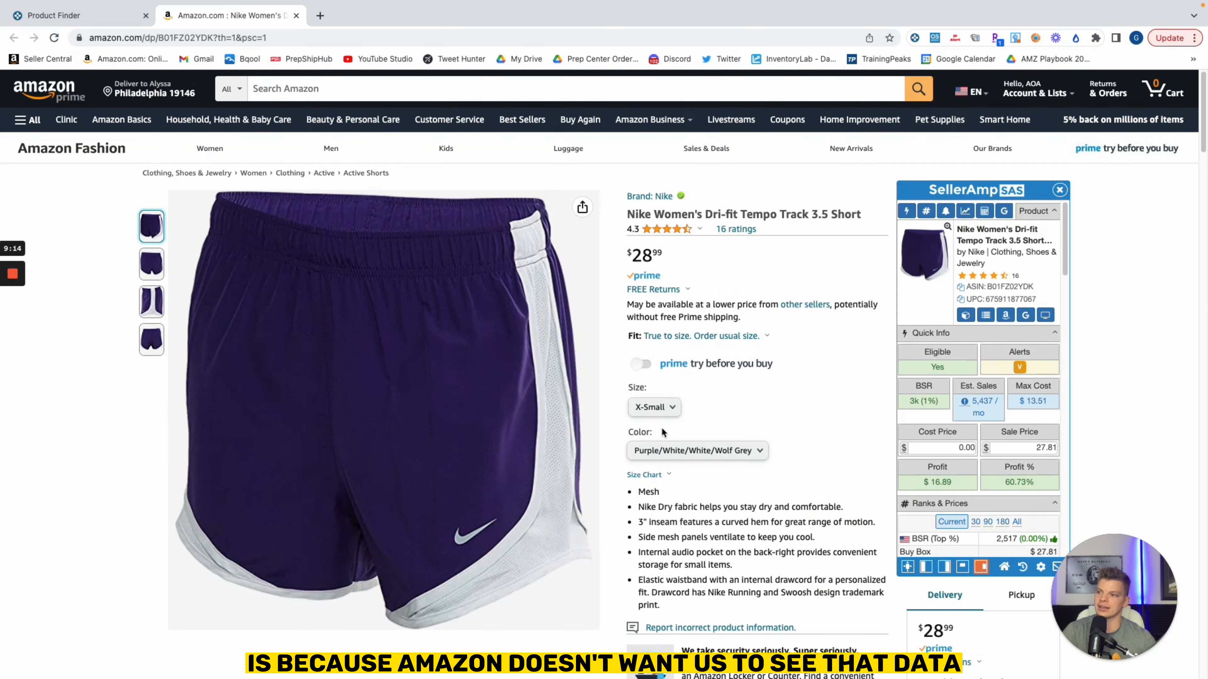
left_click(671, 410)
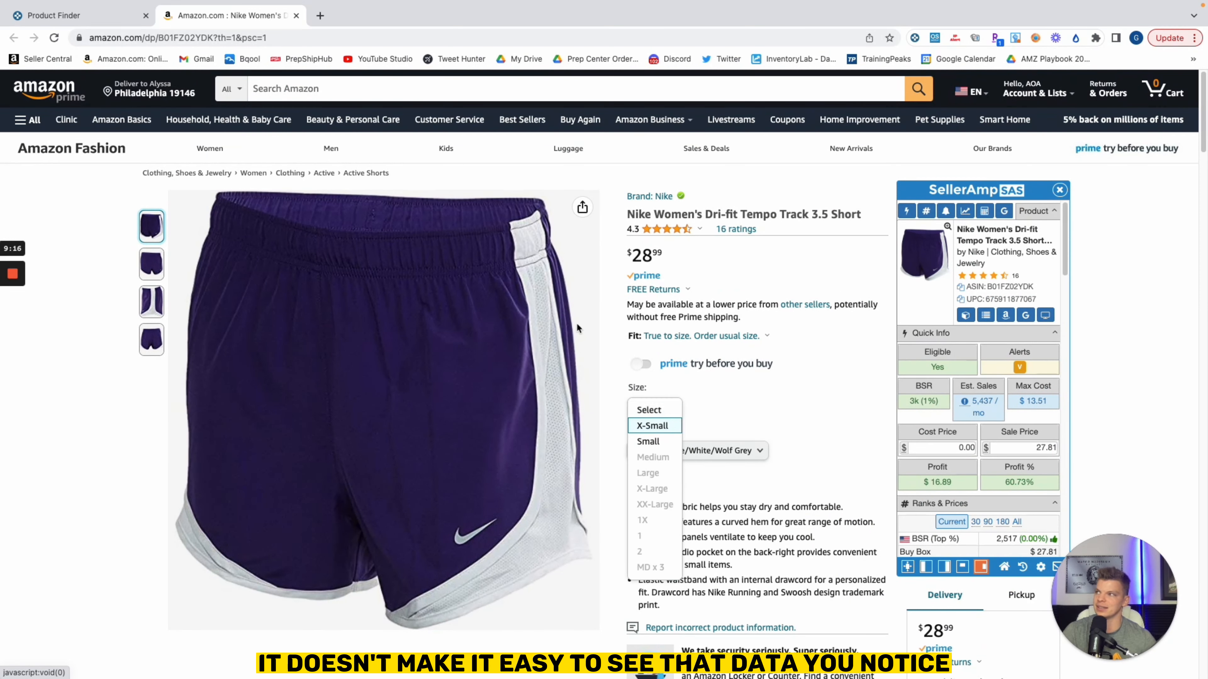
left_click(102, 15)
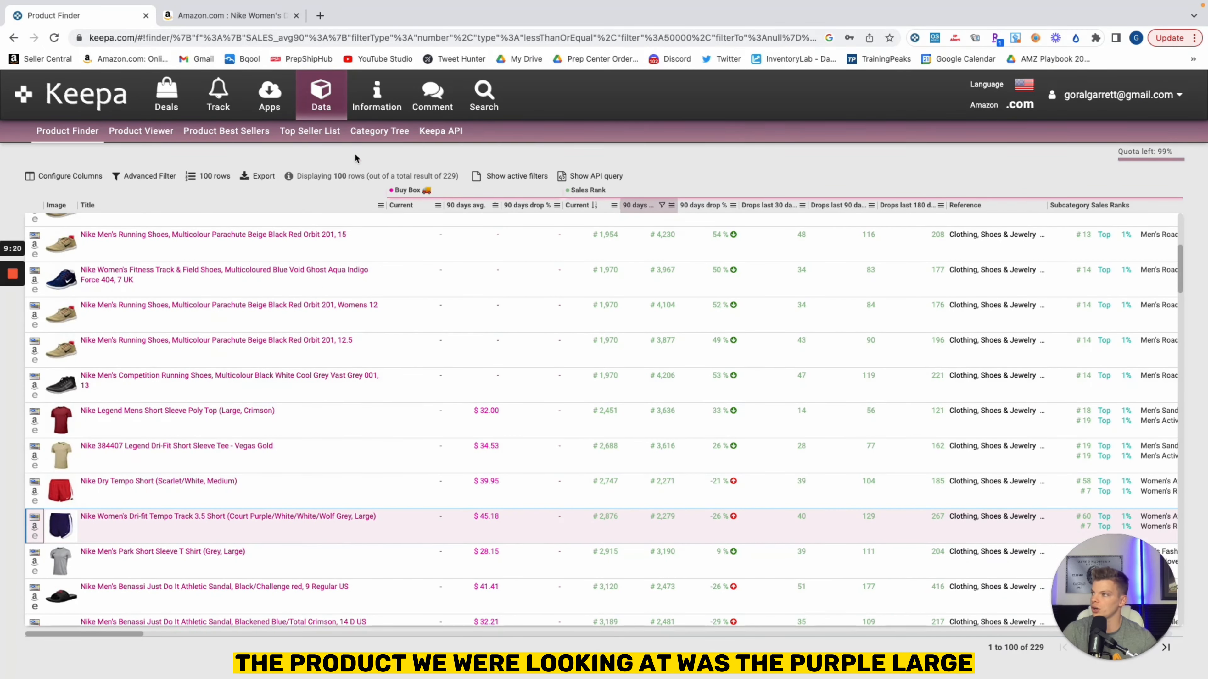
left_click(244, 16)
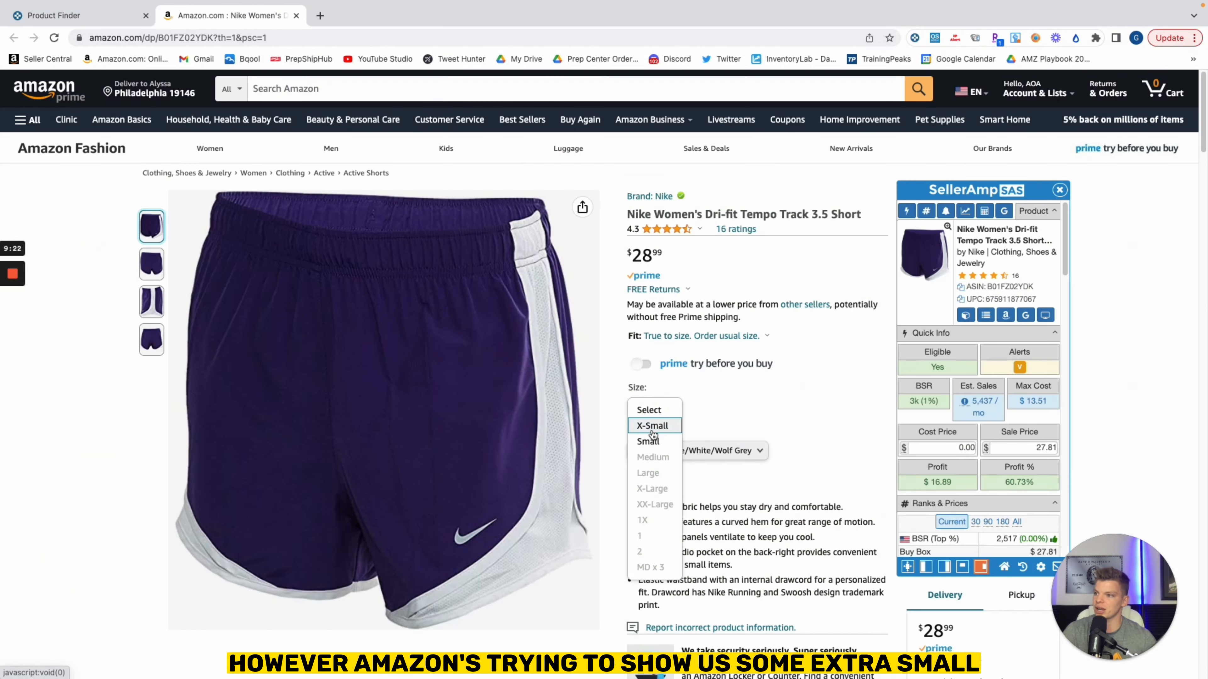
left_click(711, 407)
Reopen the purple shorts' Amazon listing from the Keepa results and recheck its preselected size and price history graph
left_click(78, 19)
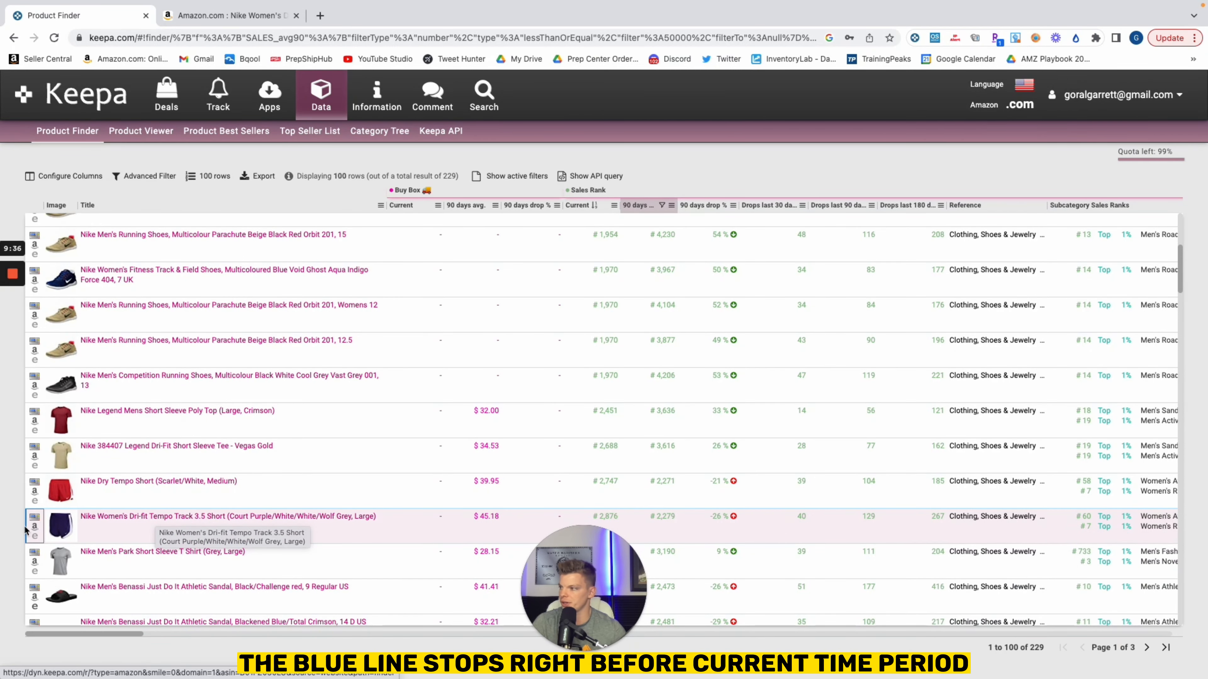
left_click(78, 524)
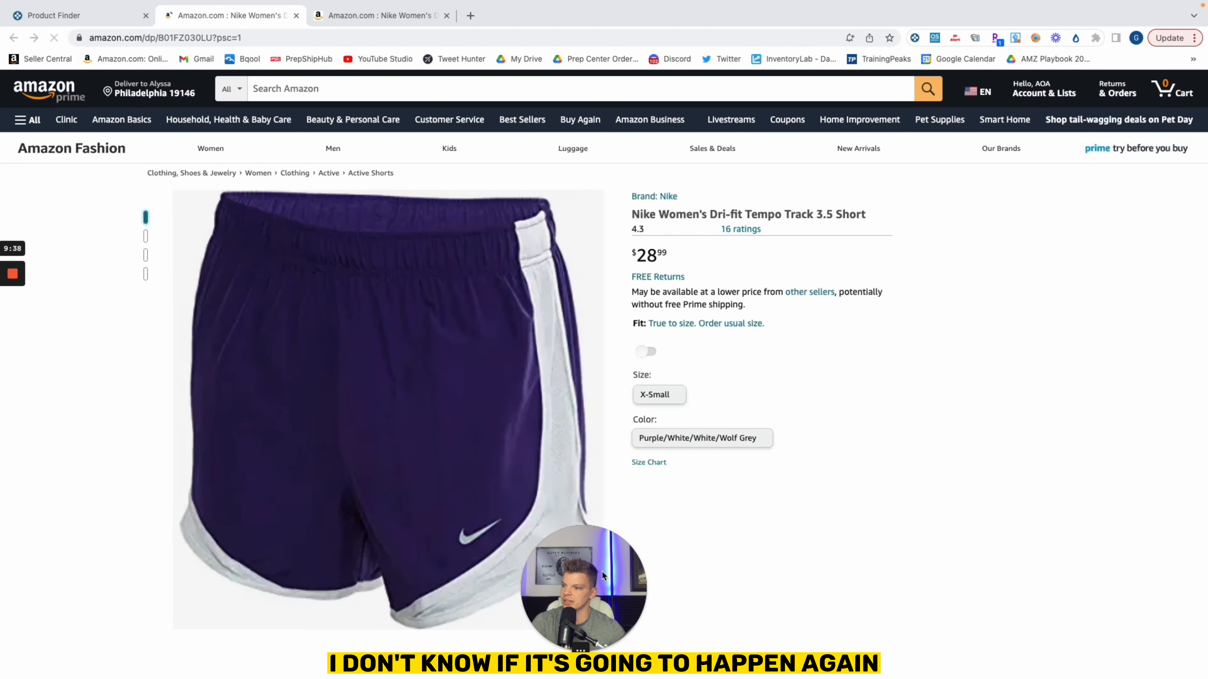
scroll(709, 495, "down", 3)
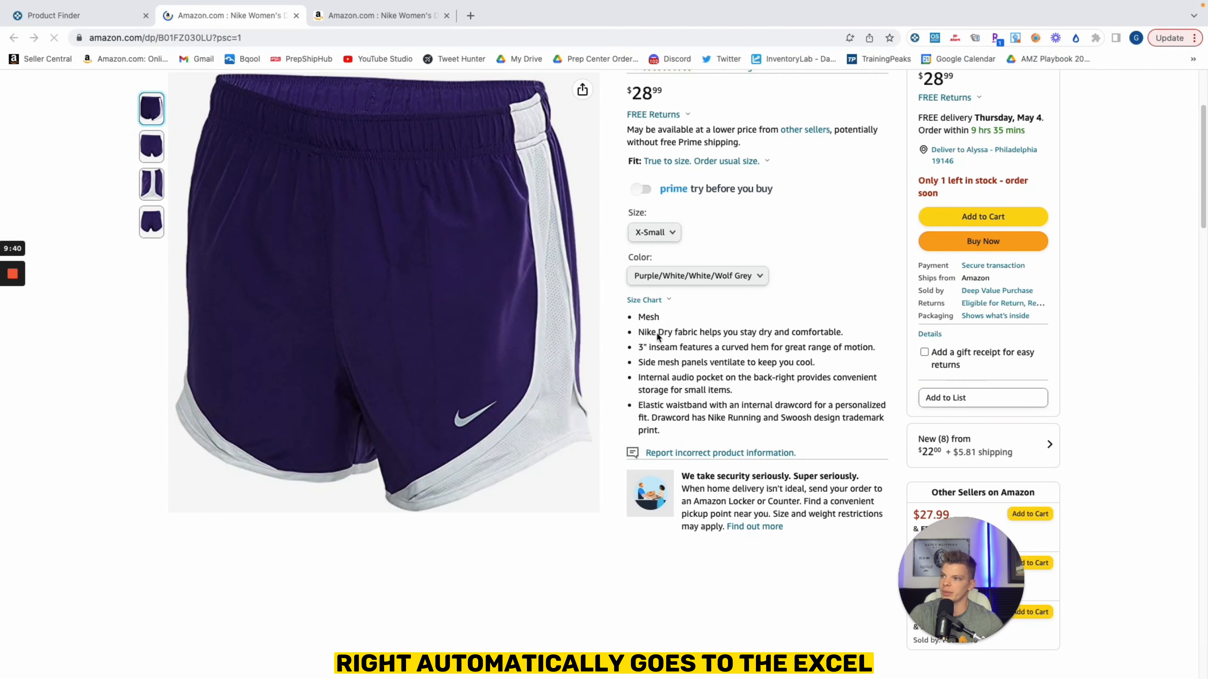
scroll(607, 503, "down", 10)
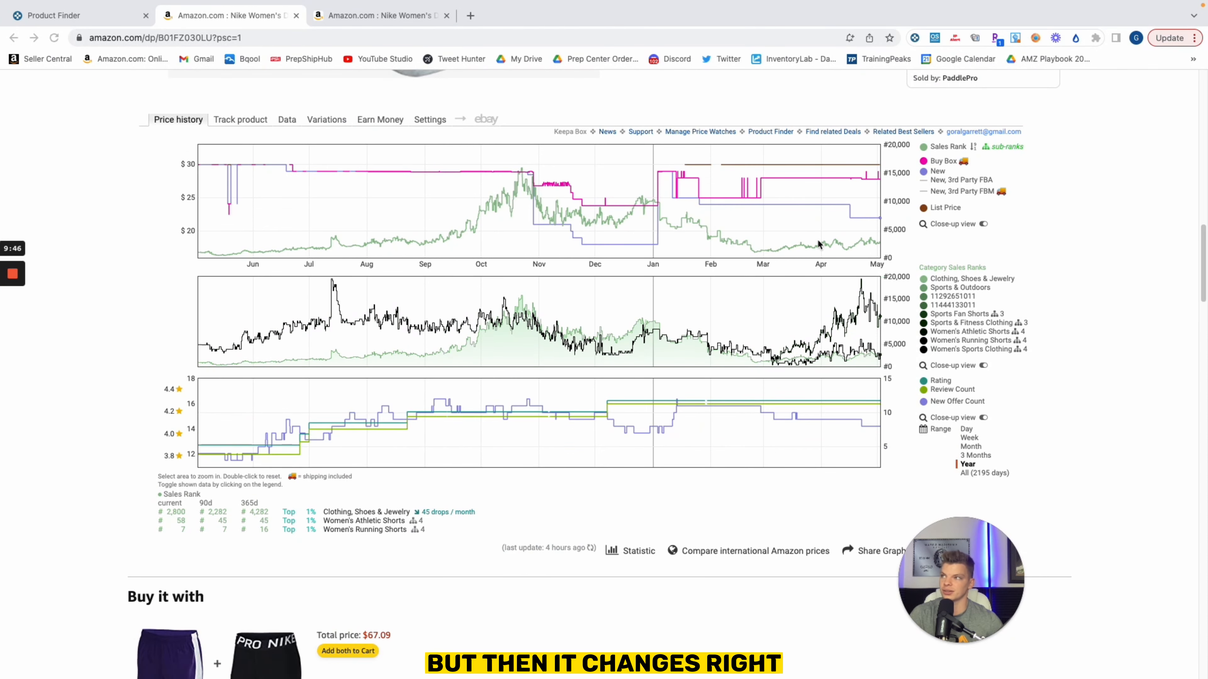
Return to the Keepa results and preview the history graph of the Nike Womens Dunk Low DD1503 100 Coast in size 6W
left_click(78, 15)
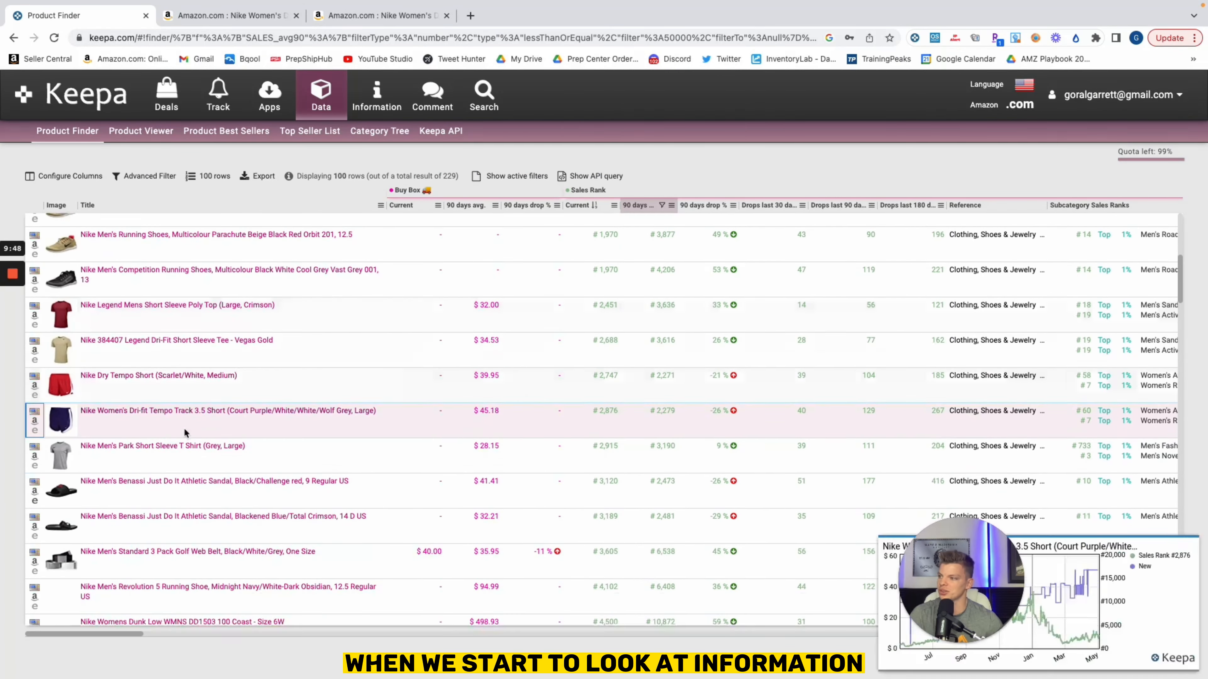
scroll(184, 427, "down", 1)
scroll(166, 449, "down", 3)
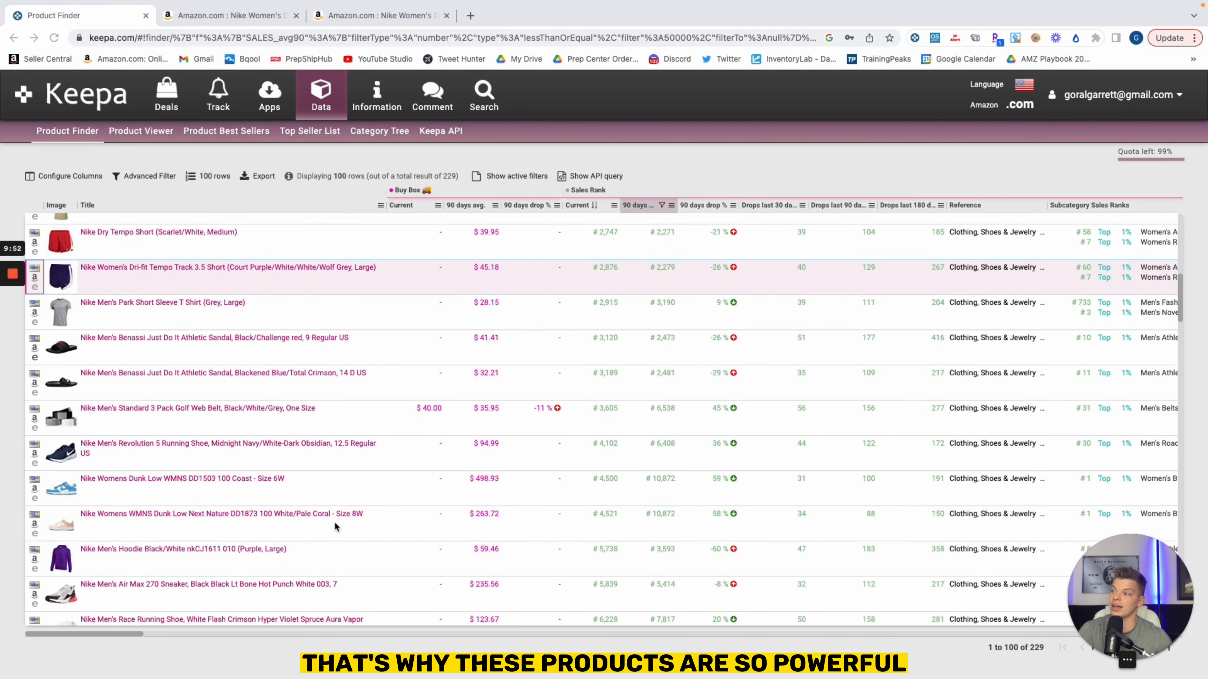
scroll(102, 490, "down", 1)
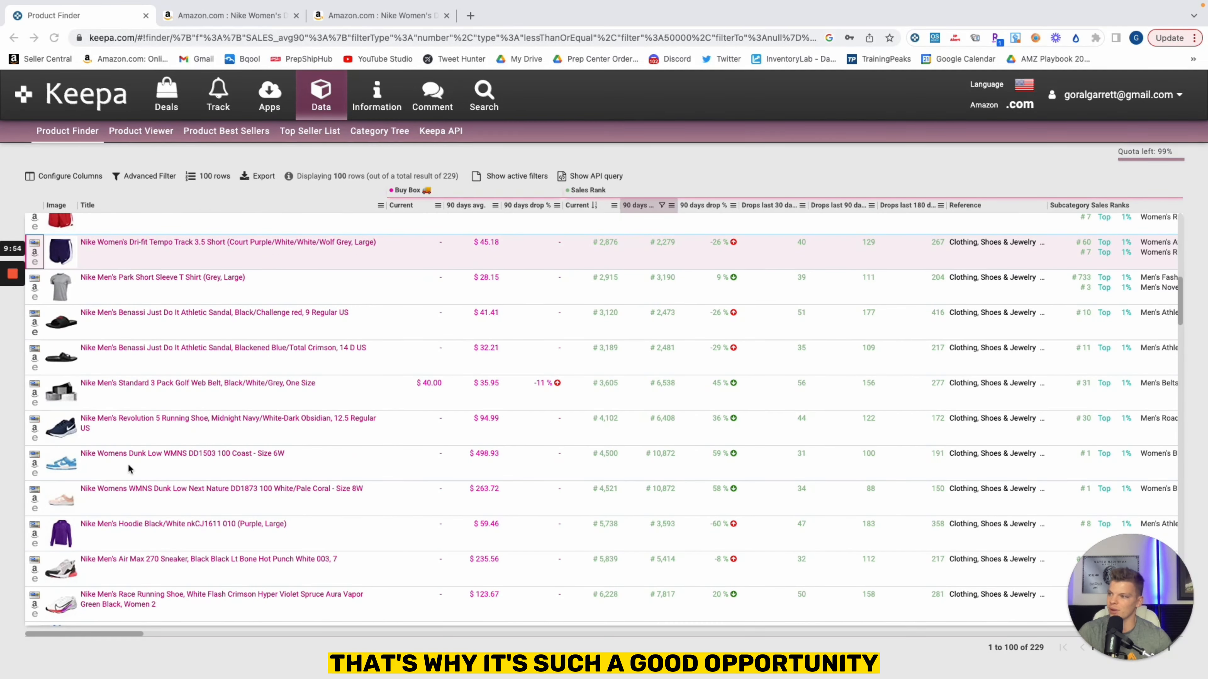
mouse_move(150, 457)
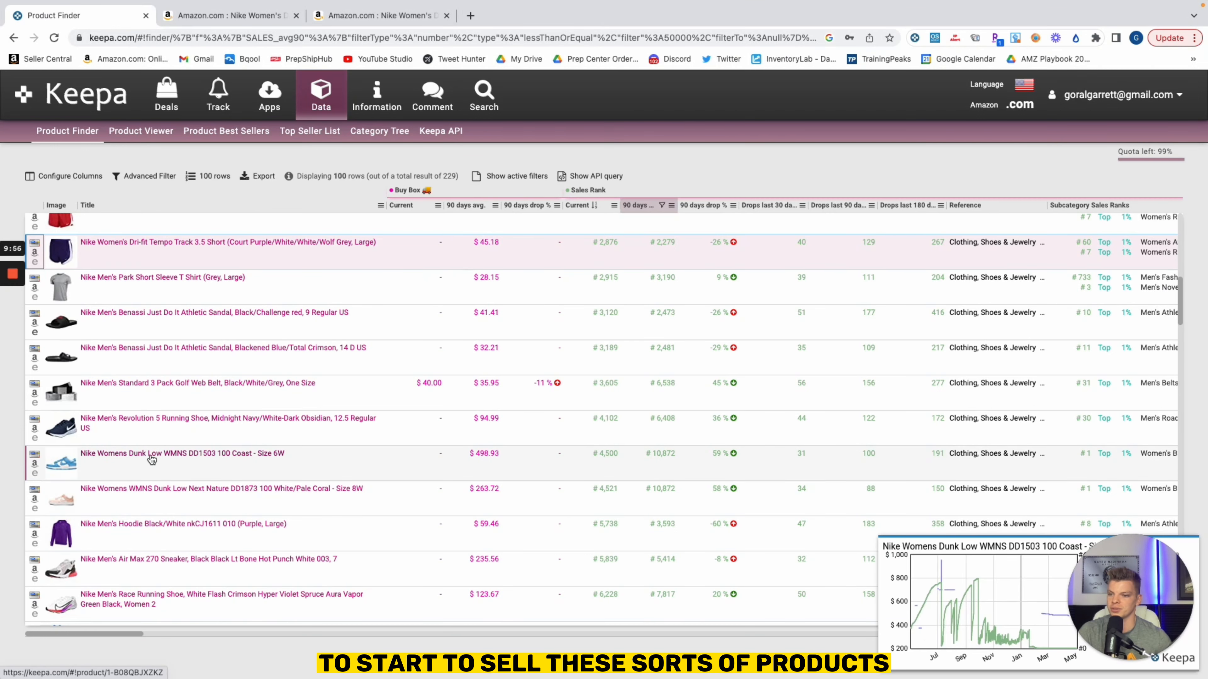